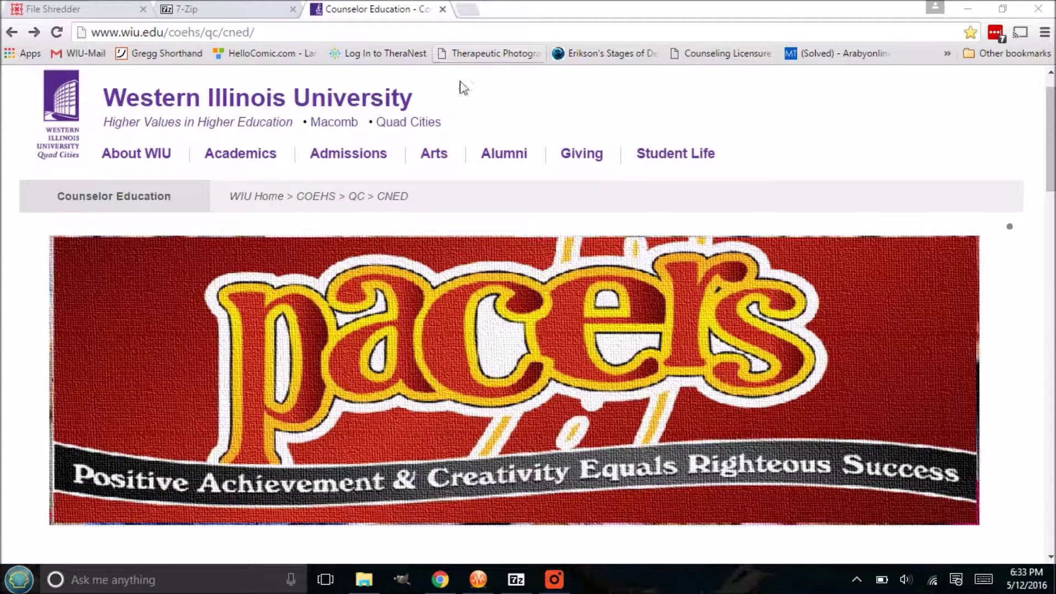
Step: Switch Chrome to the 7-Zip tab to show the 7-zip.org home page
click(248, 9)
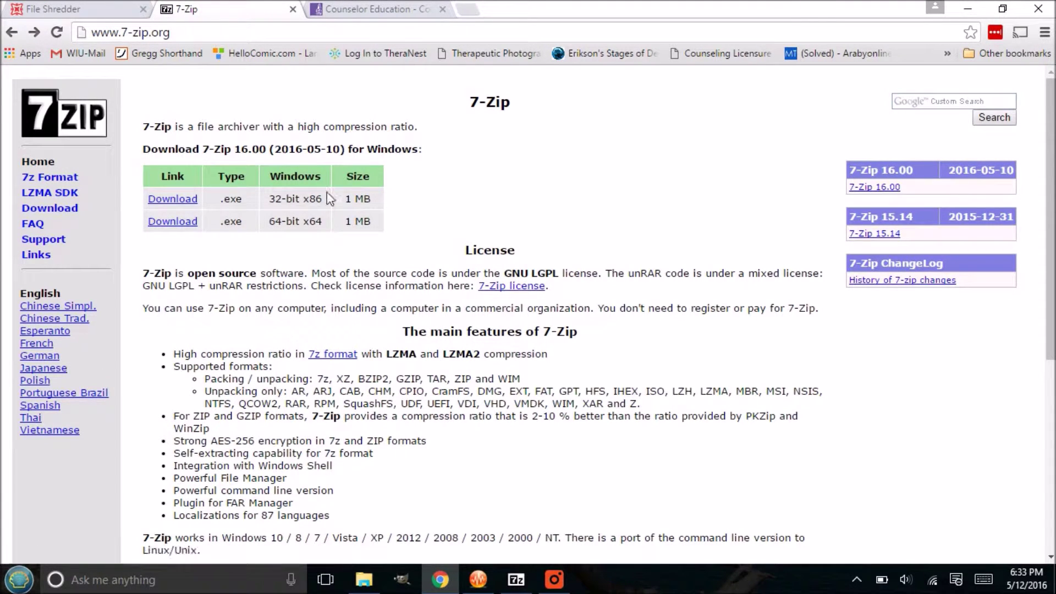
Step: Look over the 32-bit and 64-bit 7-Zip 16.00 downloads on the home page
mouse_move(270, 199)
mouse_down()
mouse_move(321, 198)
mouse_move(330, 212)
mouse_move(281, 222)
mouse_move(315, 221)
mouse_move(266, 209)
mouse_move(302, 221)
mouse_move(347, 200)
mouse_move(317, 221)
mouse_move(269, 199)
mouse_up()
click(297, 263)
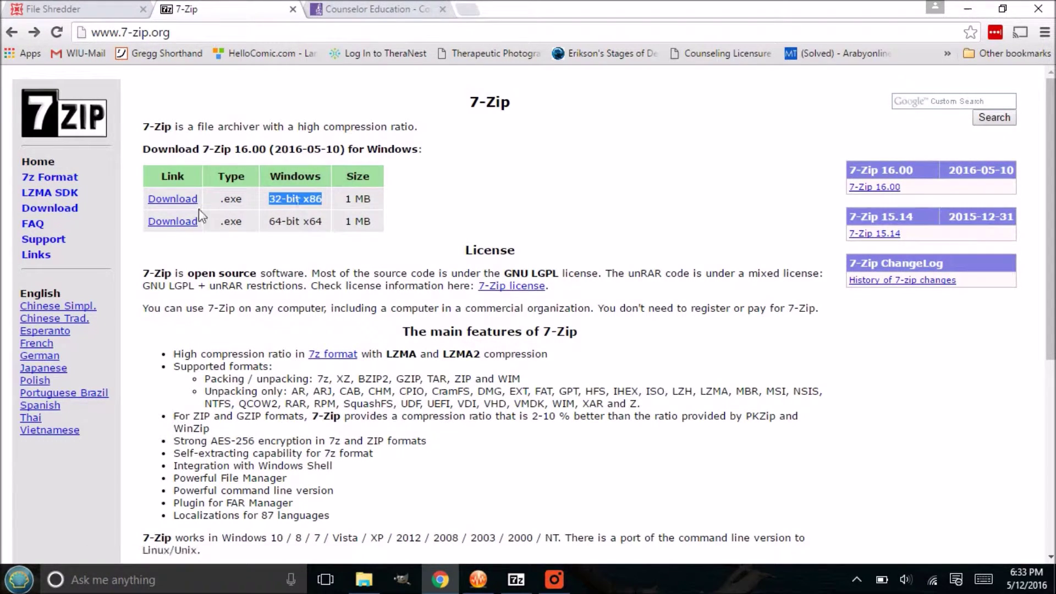
scroll(314, 219, down, 6)
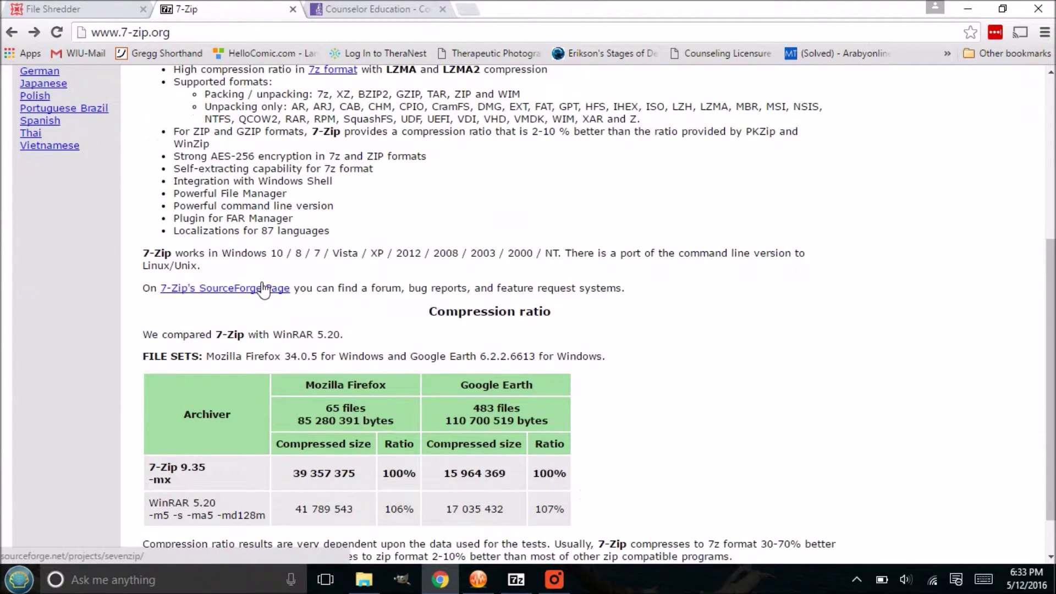
scroll(314, 220, up, 6)
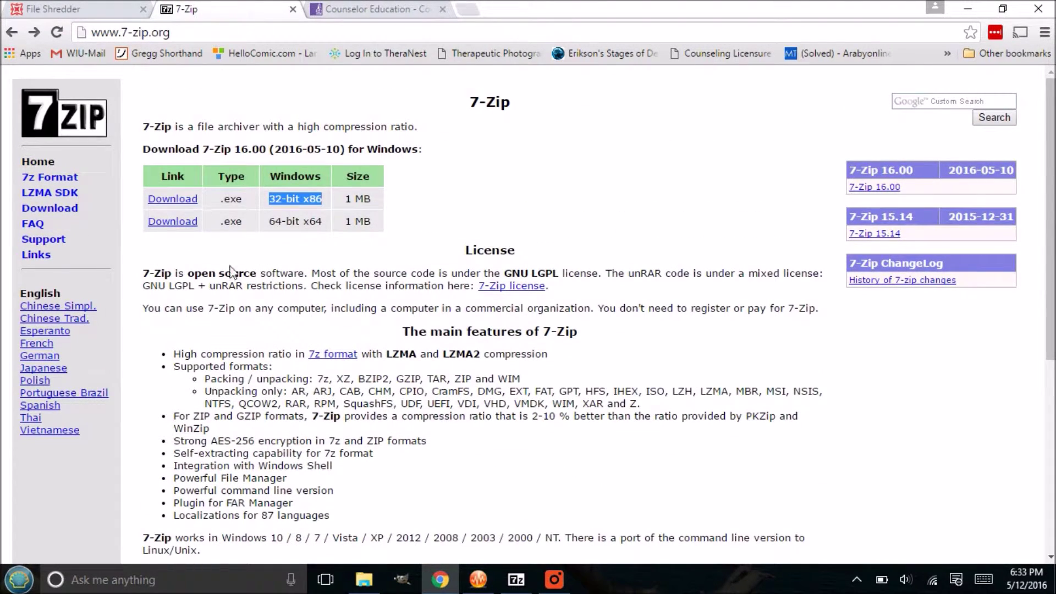
scroll(233, 272, down, 2)
scroll(237, 272, down, 6)
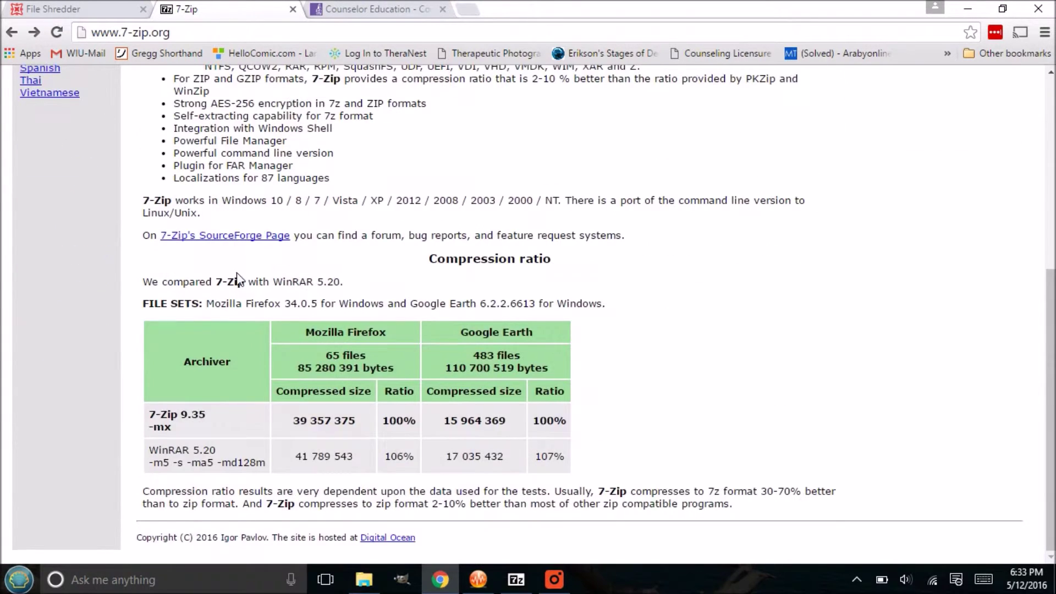
scroll(237, 272, up, 8)
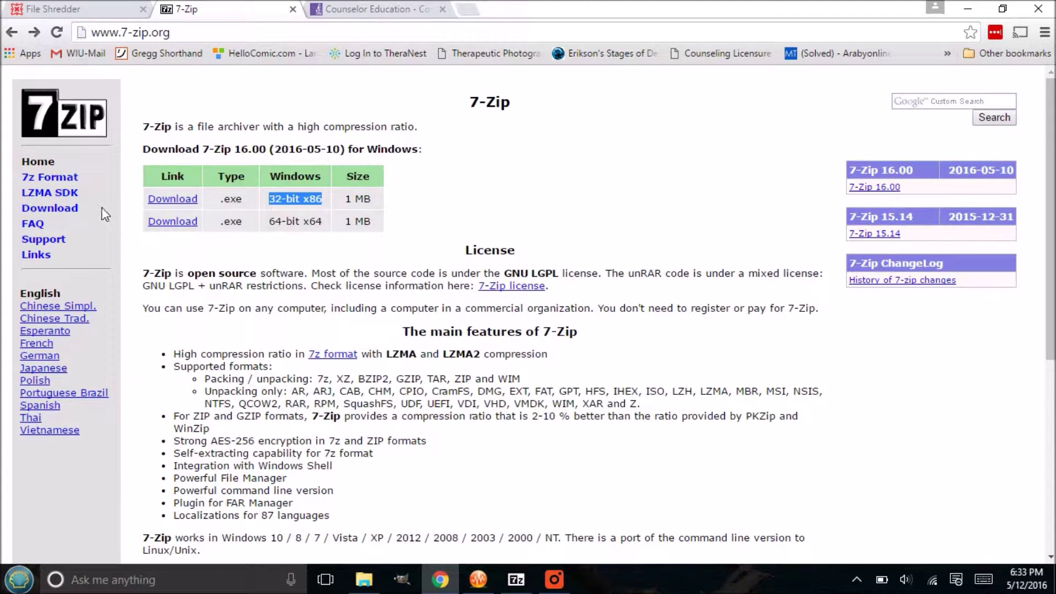
Step: Browse the 7-Zip Download page, return to the Counselor Education tab, and minimize Chrome
click(66, 219)
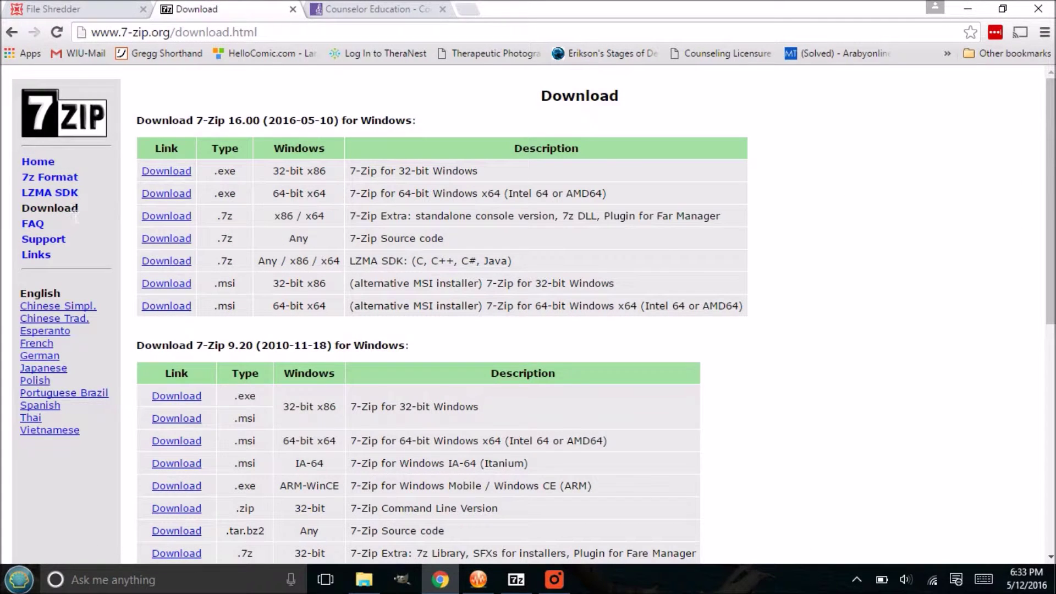
scroll(270, 264, down, 8)
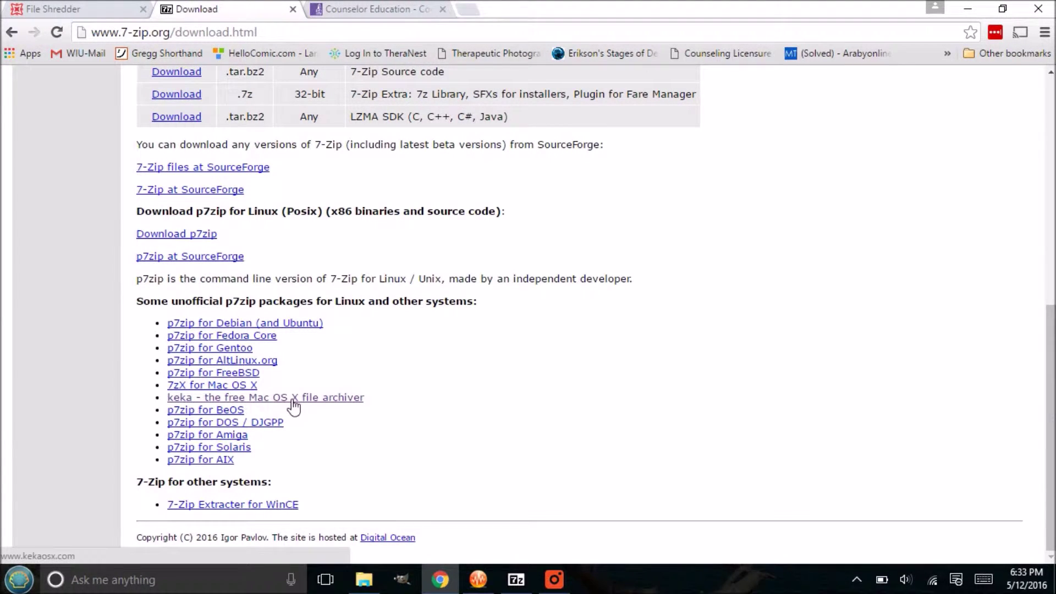
scroll(367, 359, up, 8)
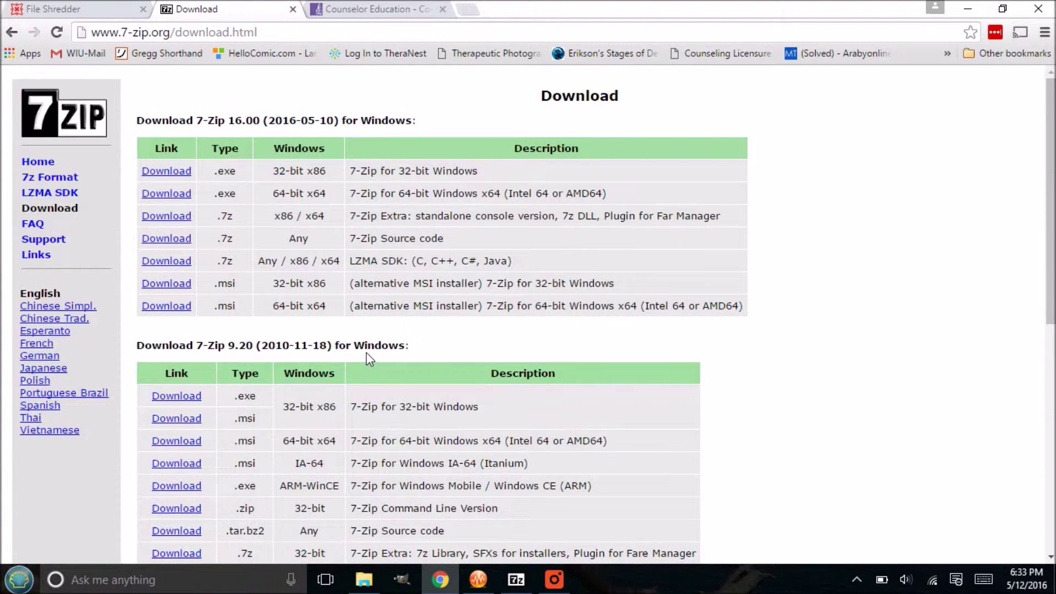
click(346, 8)
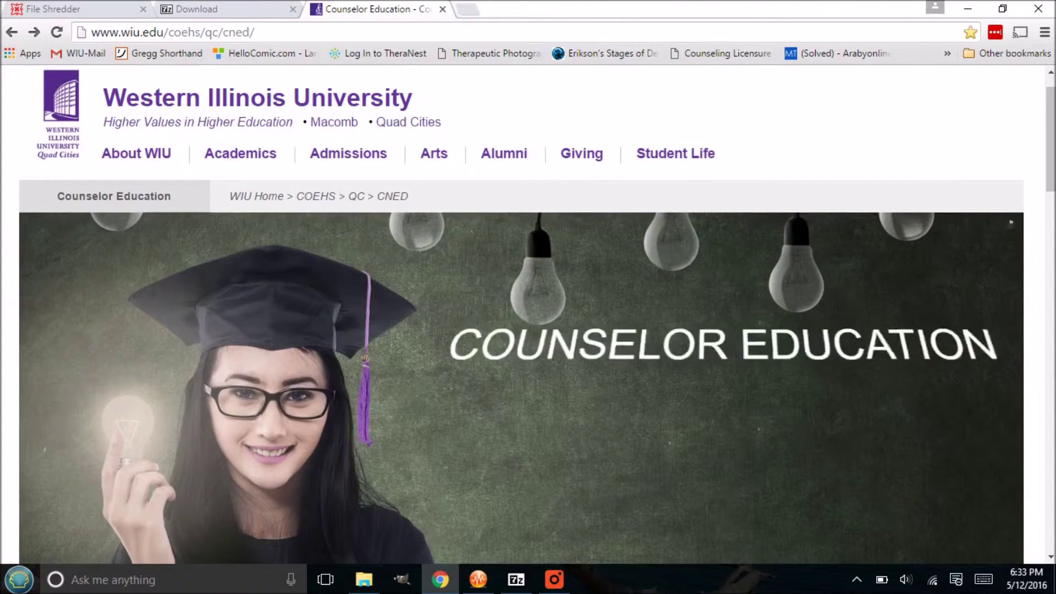
click(968, 8)
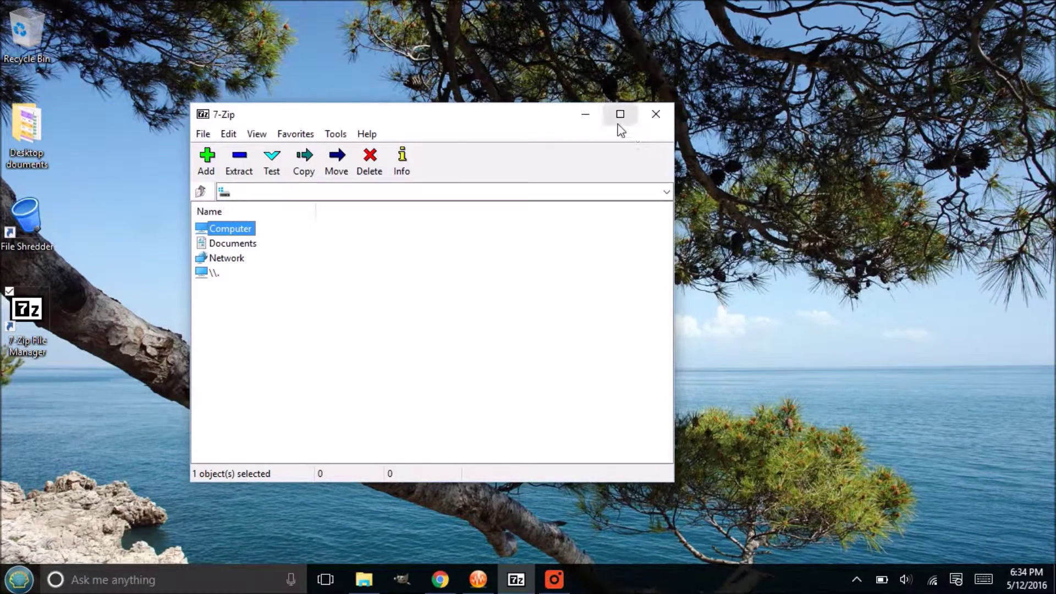
Step: Close the old 7-Zip window and relaunch 7-Zip File Manager from its desktop shortcut
click(657, 115)
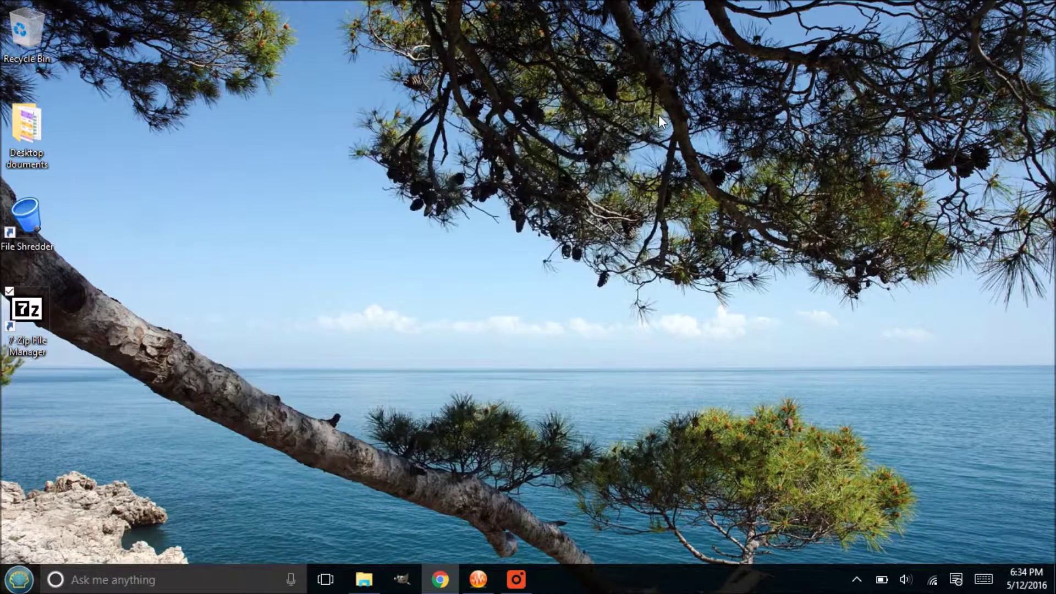
click(35, 312)
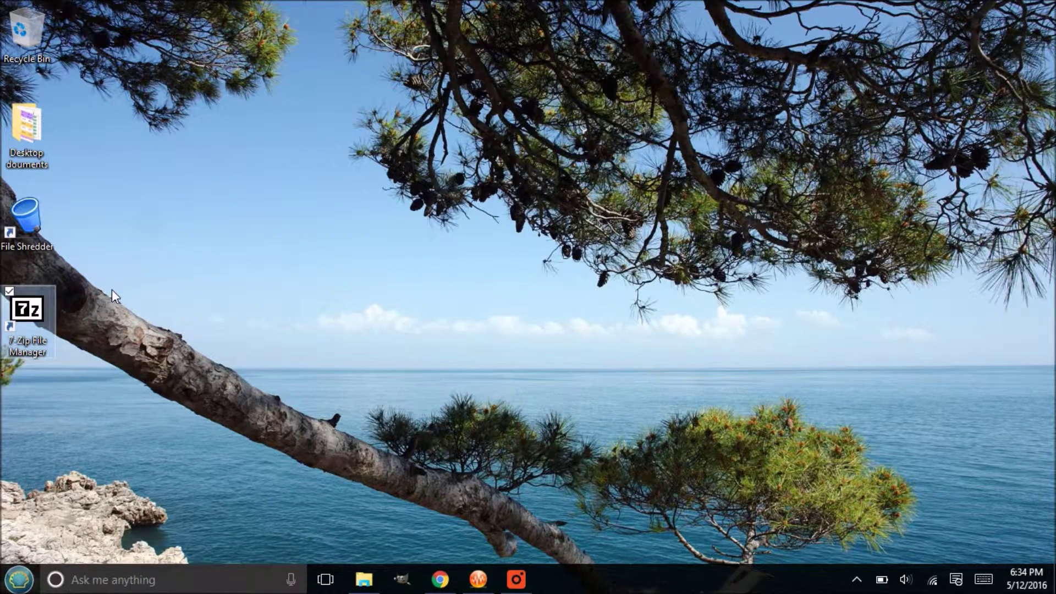
double_click(29, 310)
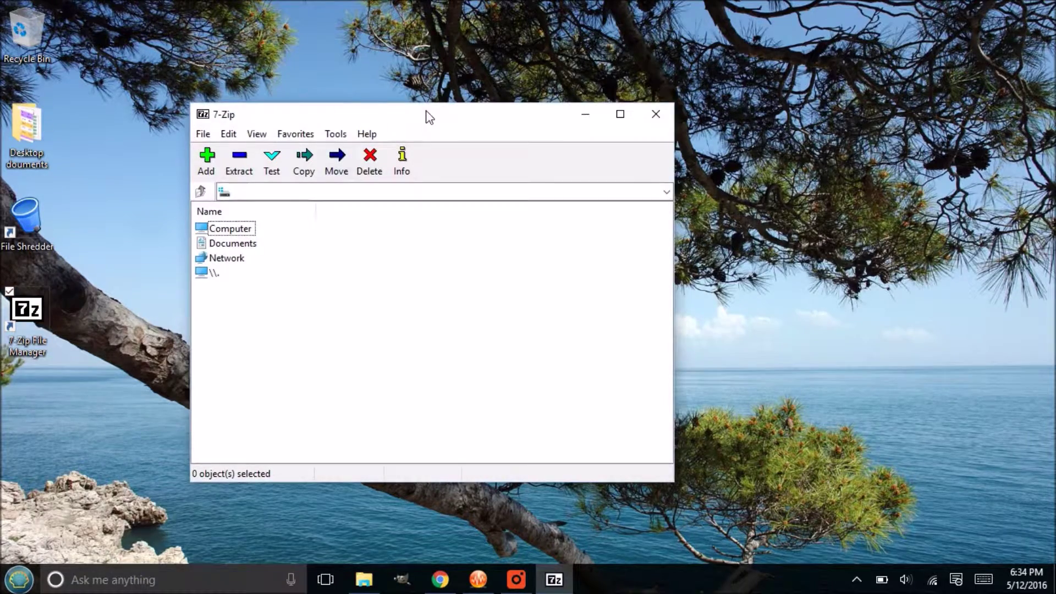
mouse_move(430, 117)
mouse_down()
mouse_move(405, 141)
mouse_move(425, 126)
mouse_up()
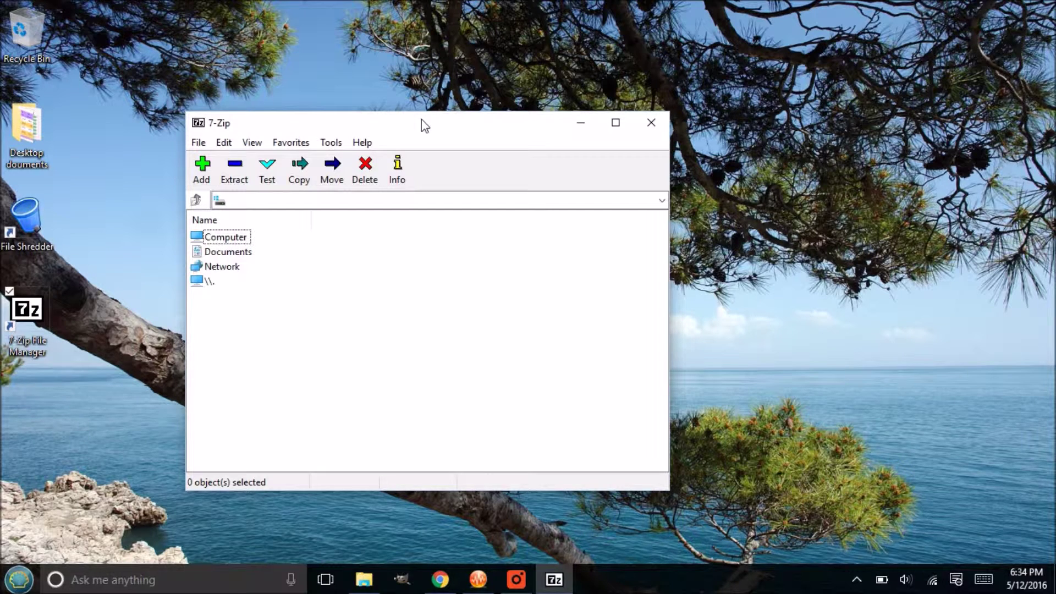
drag(416, 120, 460, 117)
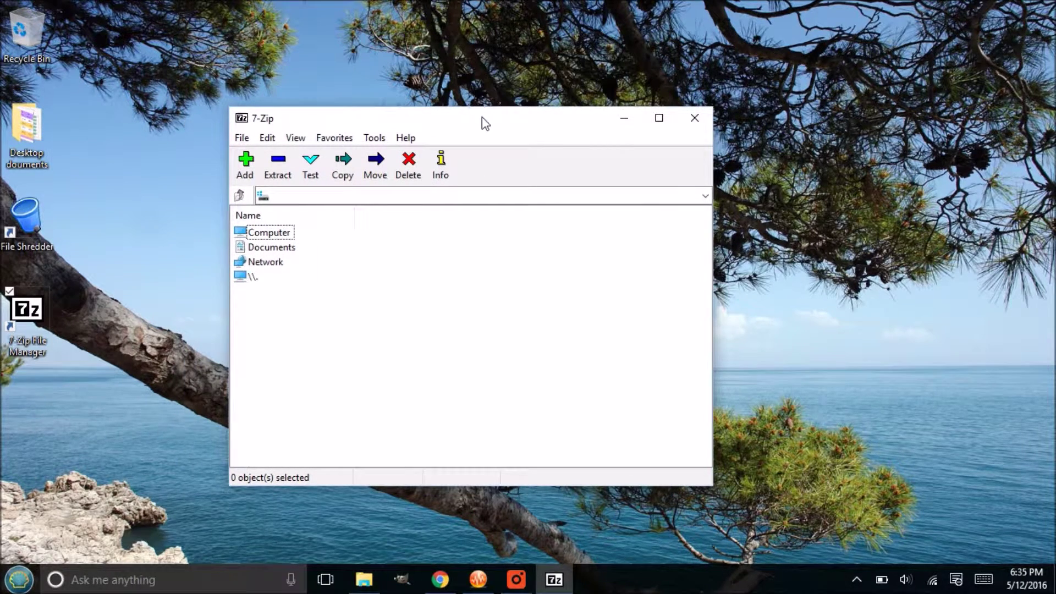
drag(482, 122, 518, 150)
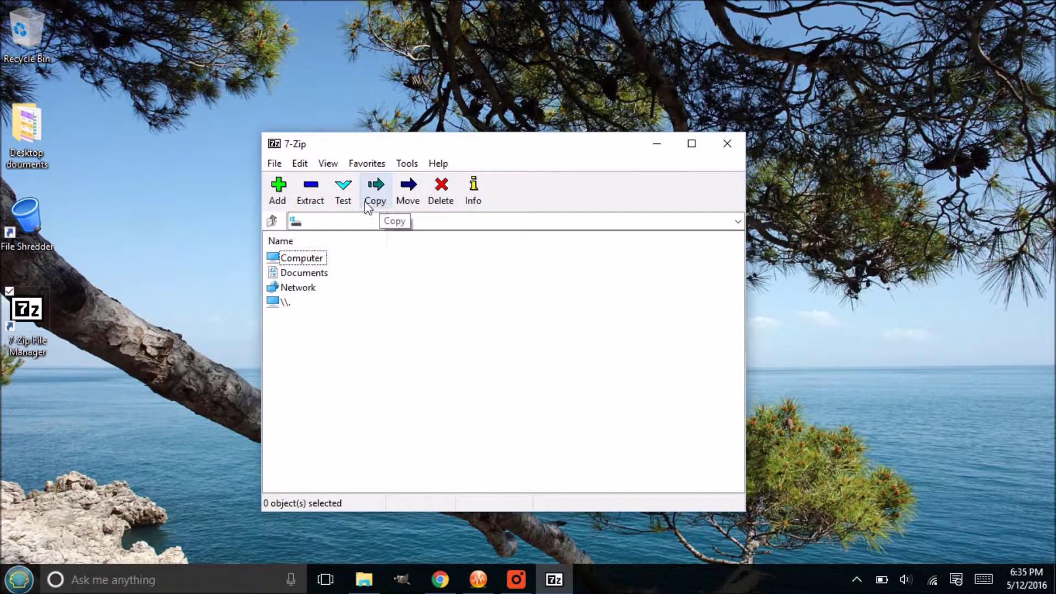
drag(421, 145, 377, 142)
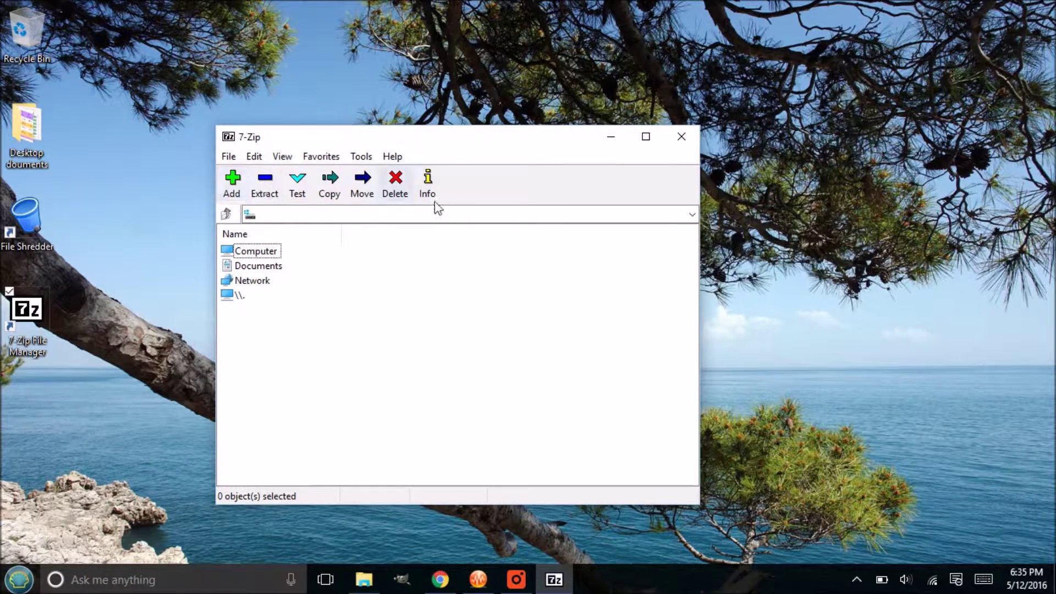
click(392, 157)
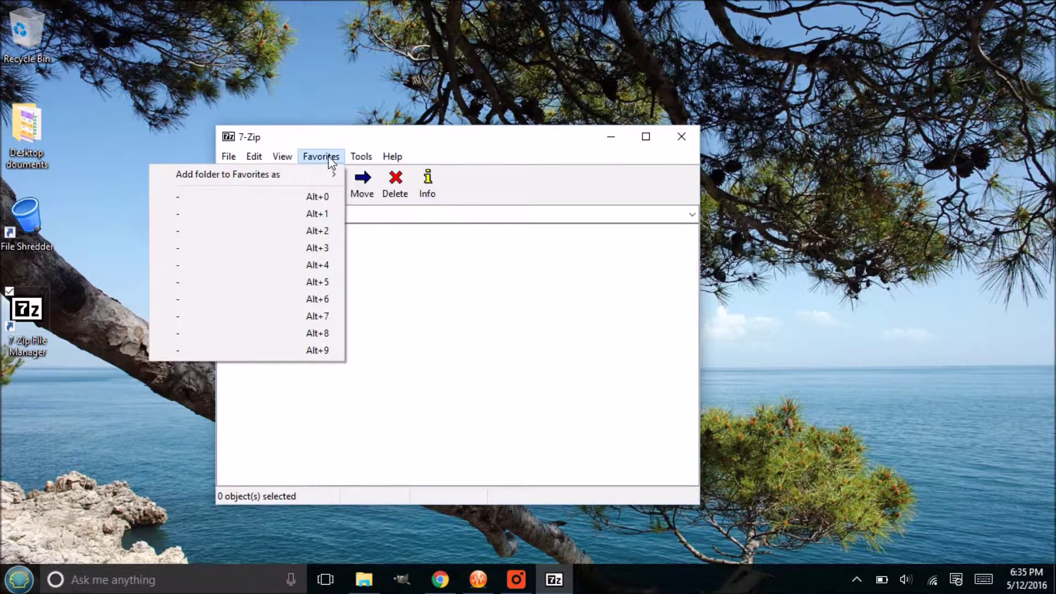
mouse_move(255, 158)
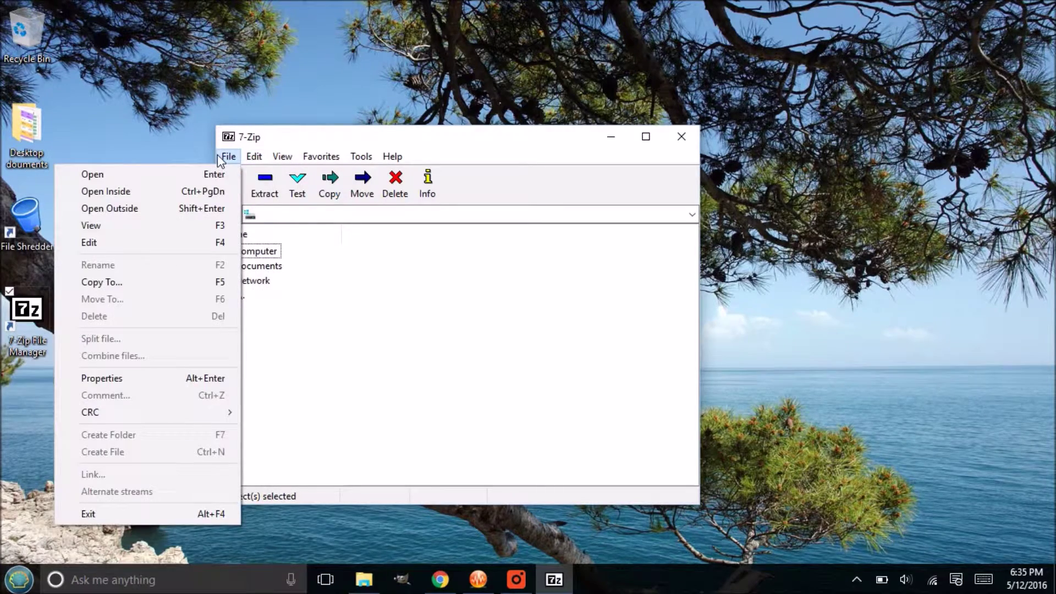
click(230, 158)
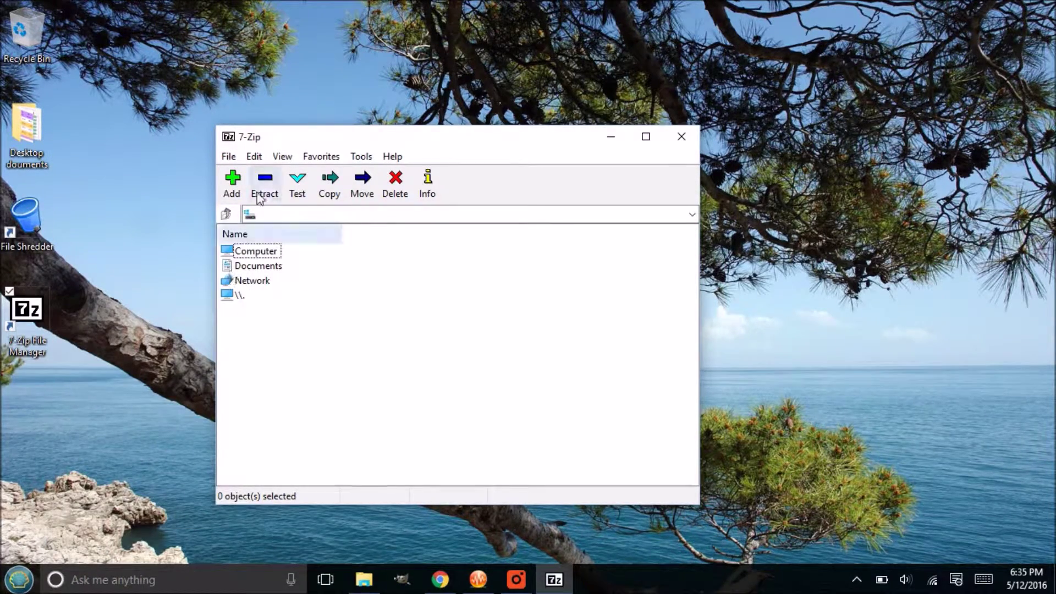
double_click(256, 251)
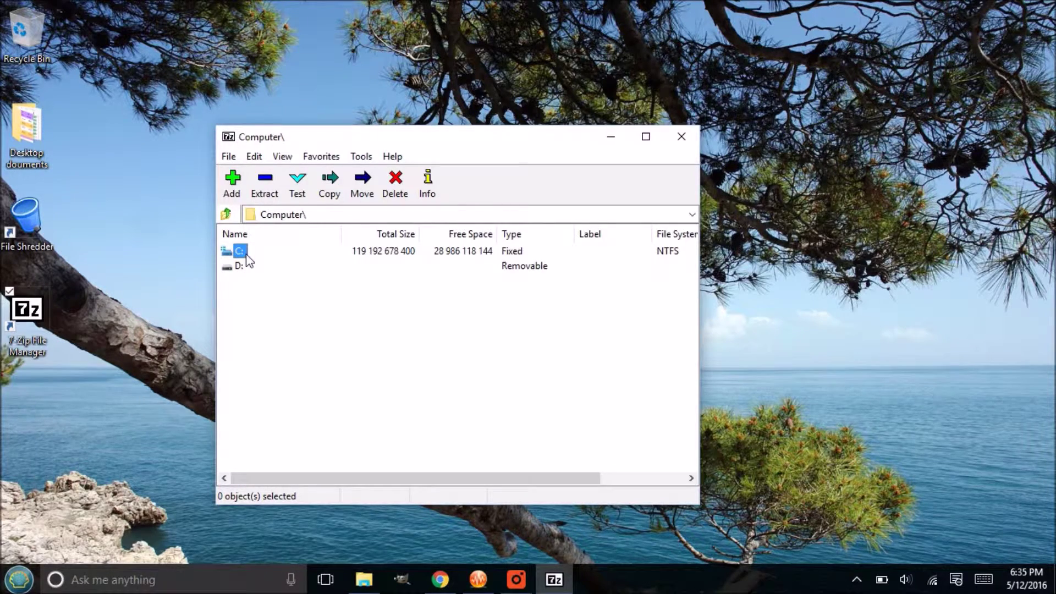
double_click(238, 252)
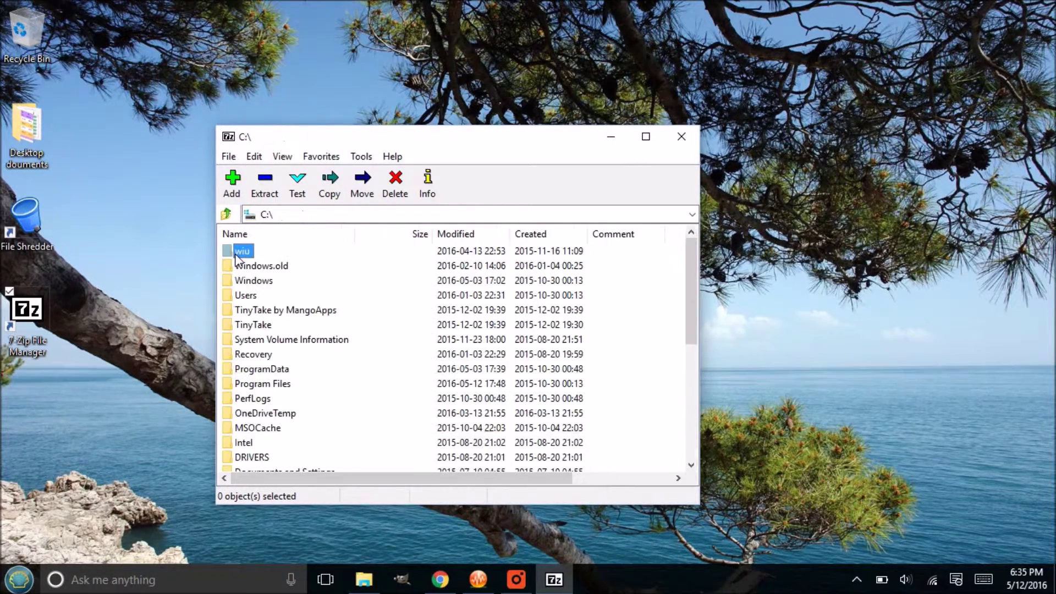
scroll(292, 352, down, 5)
scroll(293, 352, up, 5)
click(235, 214)
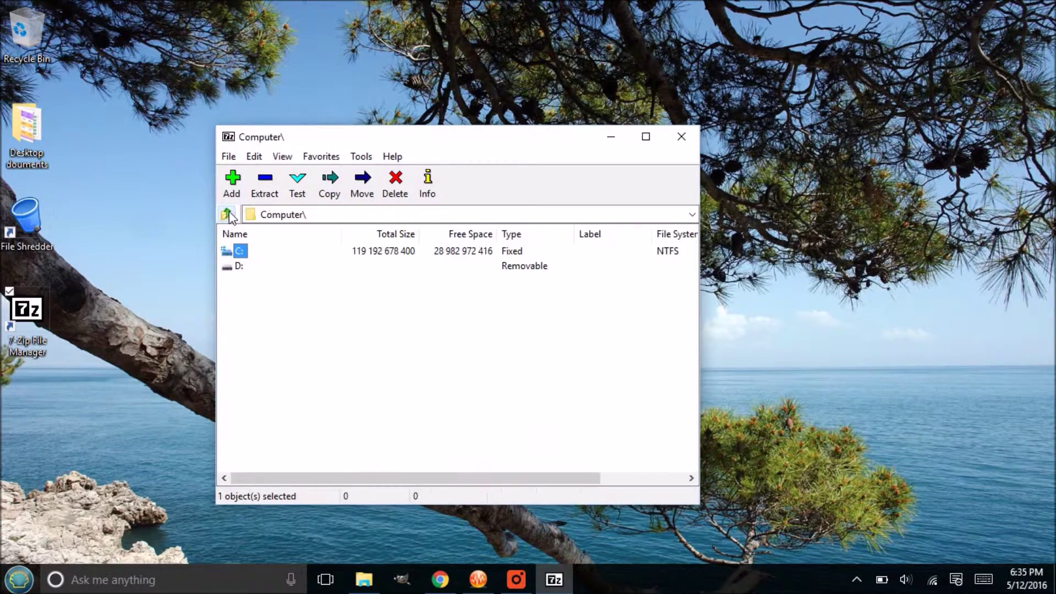
click(239, 266)
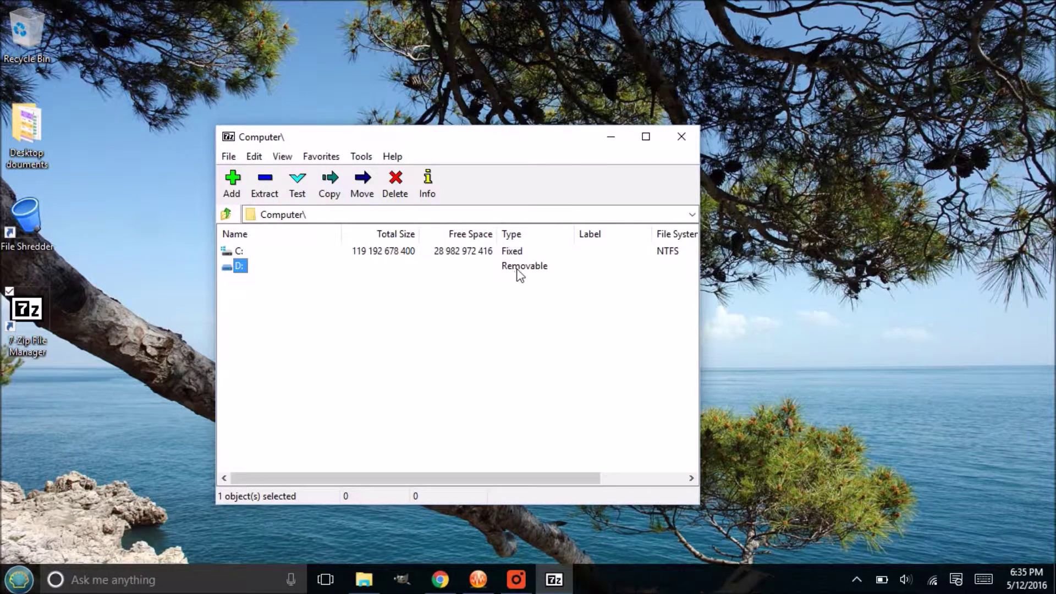
double_click(241, 268)
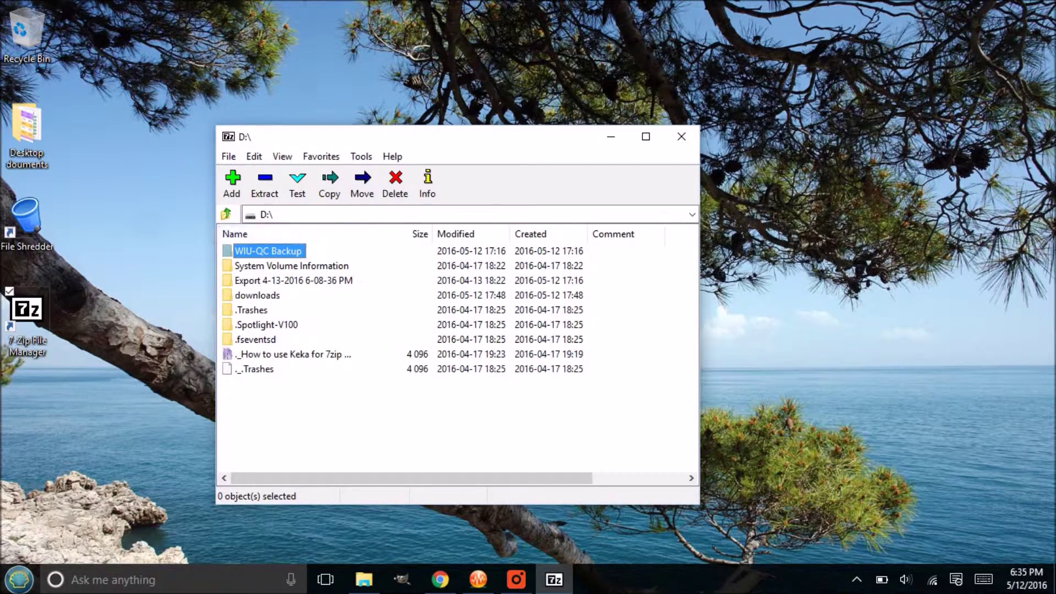
click(227, 215)
click(227, 214)
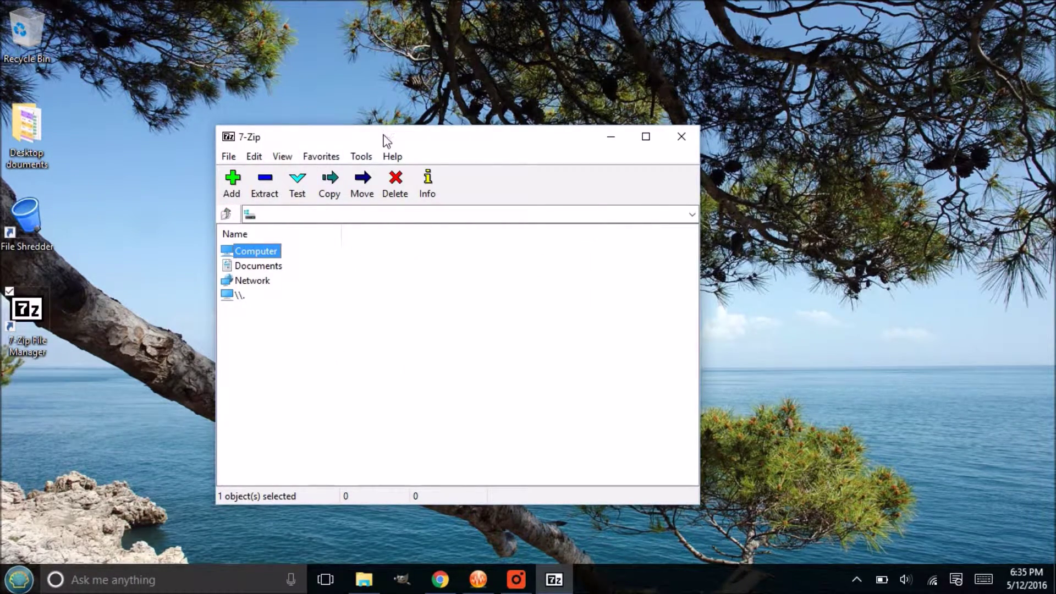
drag(385, 140, 355, 139)
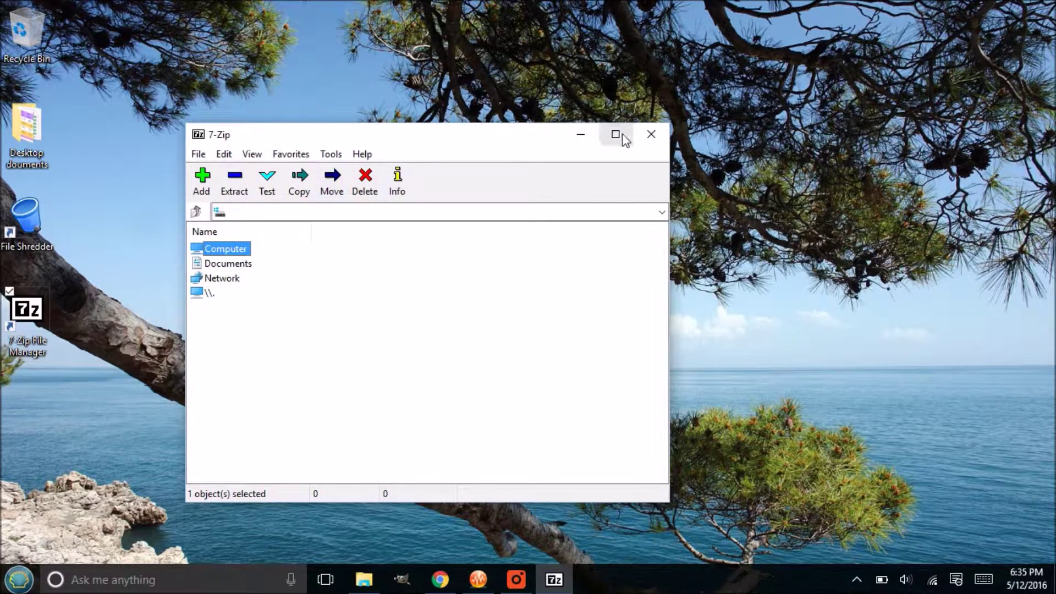
click(581, 134)
Step: Open This PC from the Start menu and go into USB Drive (D:)
click(19, 579)
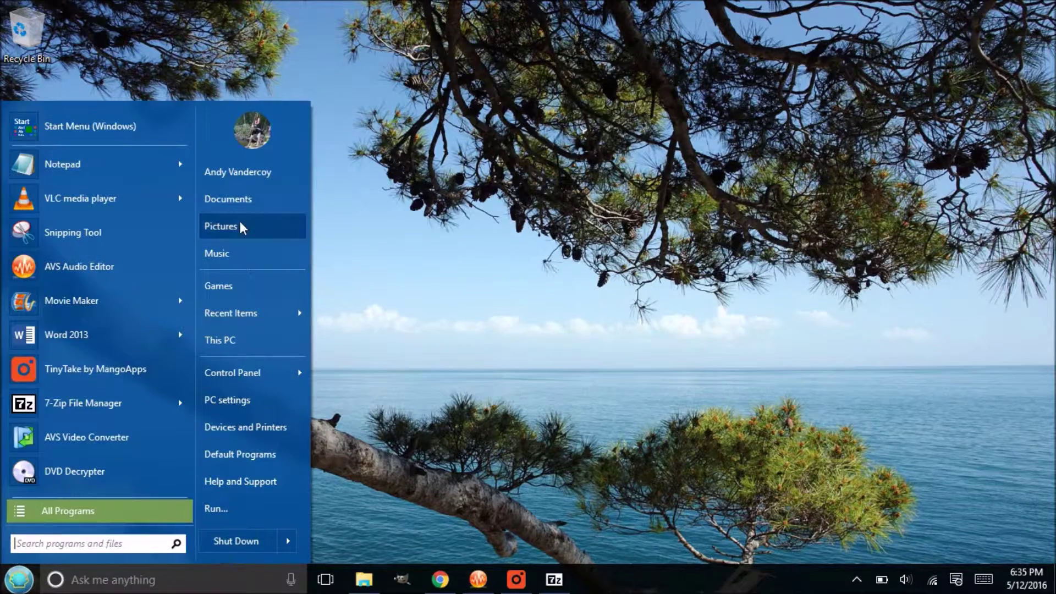
click(226, 346)
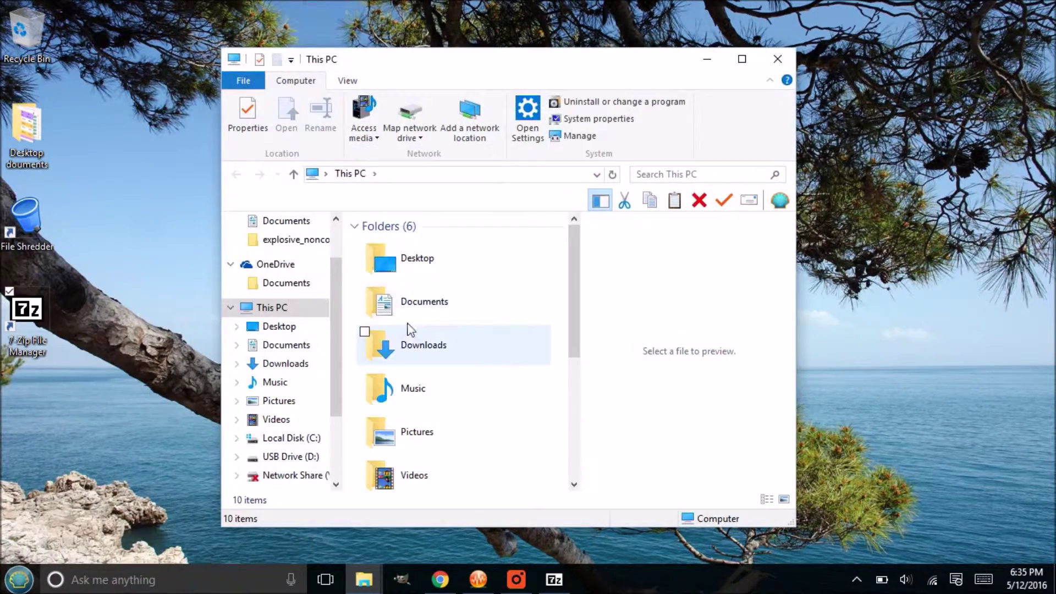
scroll(410, 329, down, 4)
click(442, 395)
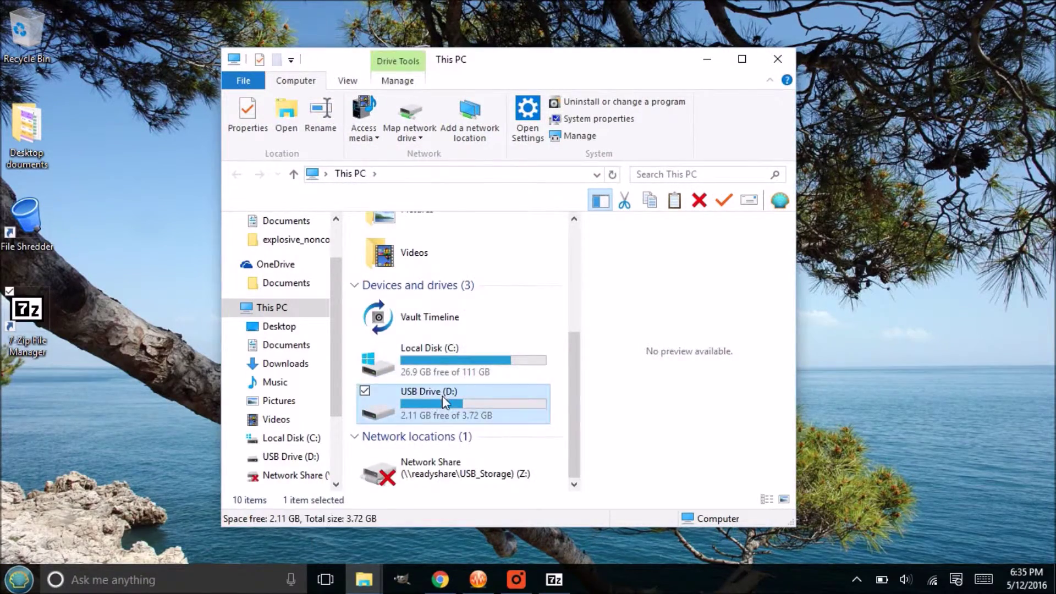
double_click(442, 395)
click(421, 263)
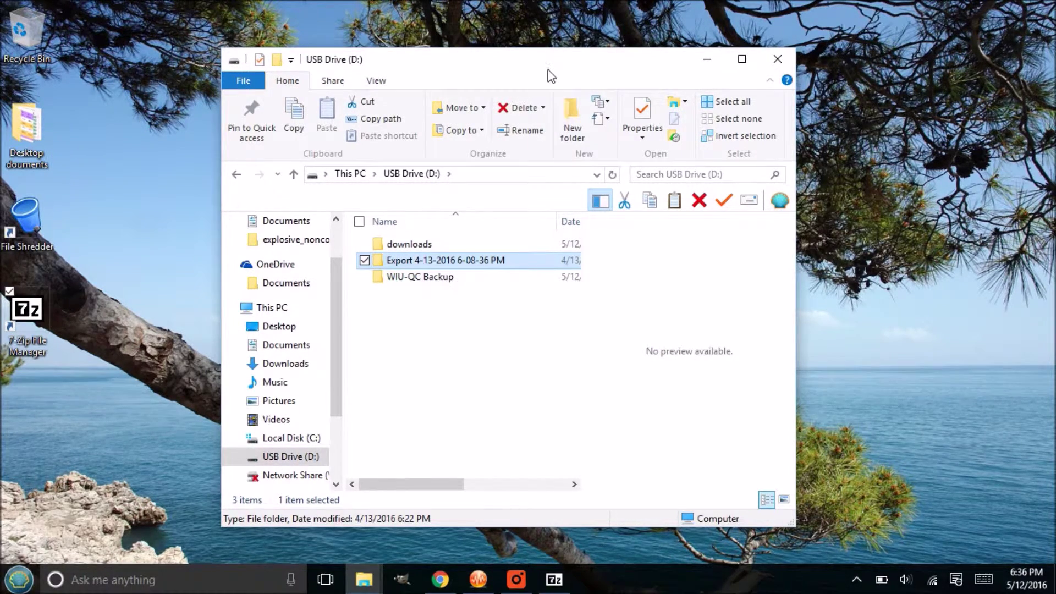
drag(550, 68, 539, 56)
double_click(467, 256)
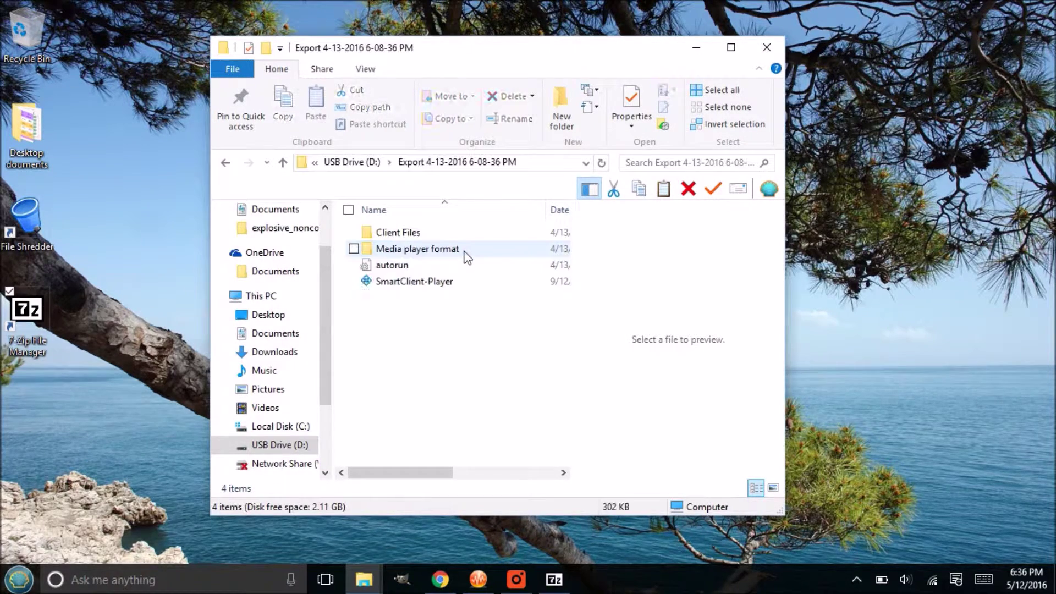
drag(413, 303, 390, 237)
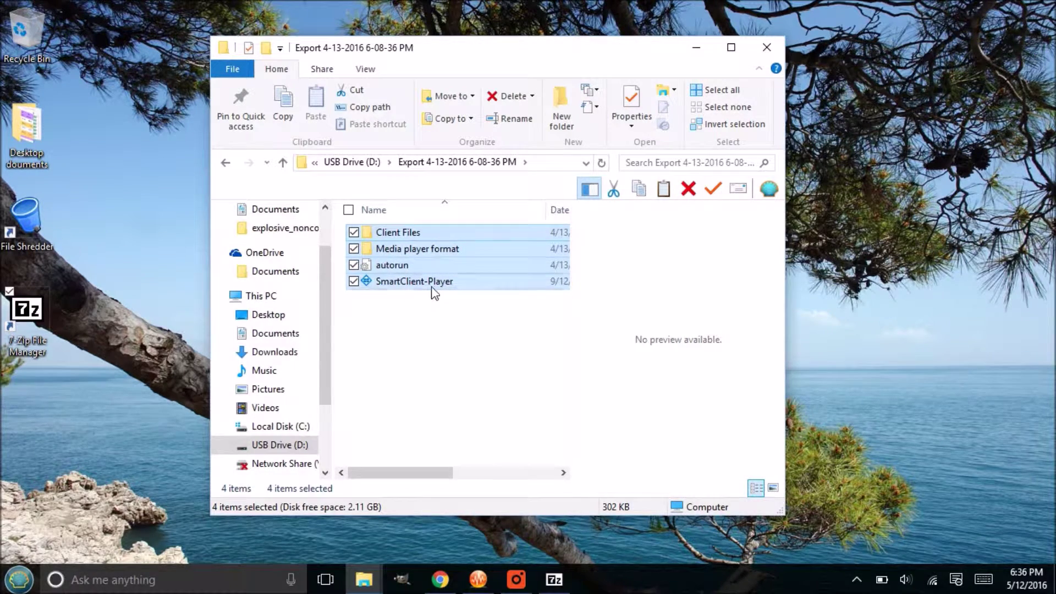
click(427, 320)
click(417, 253)
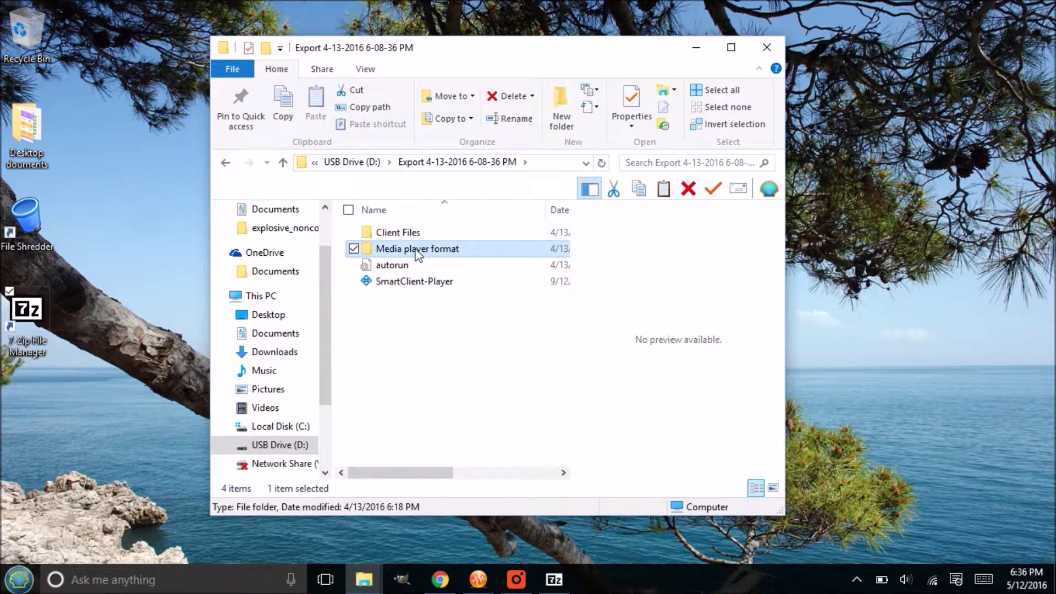
click(404, 285)
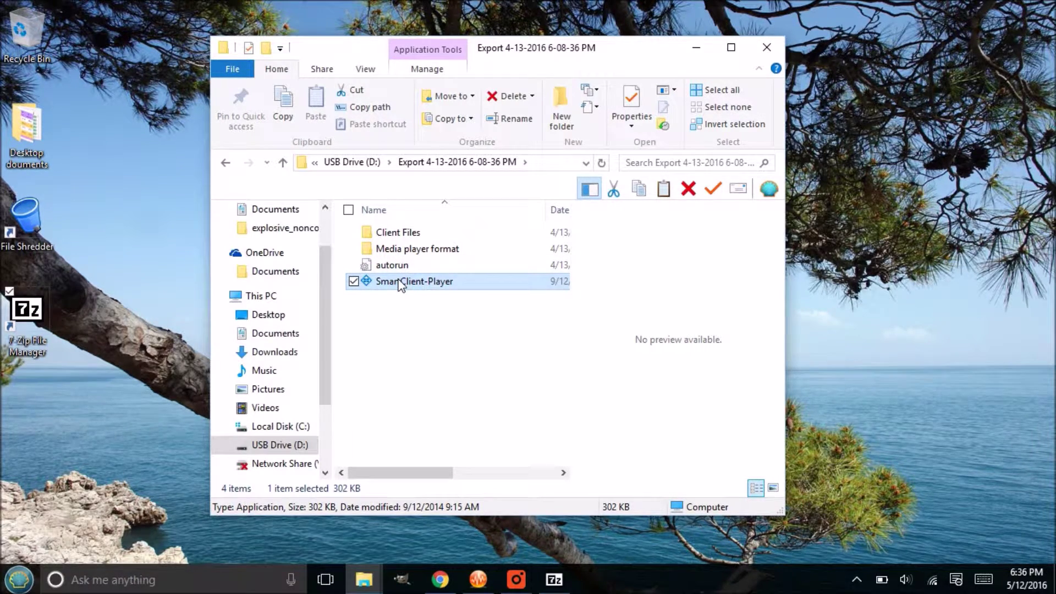
Step: Launch SmartClient-Player to bring up the Exported Project's password prompt in XProtect Smart Client 2014
double_click(436, 282)
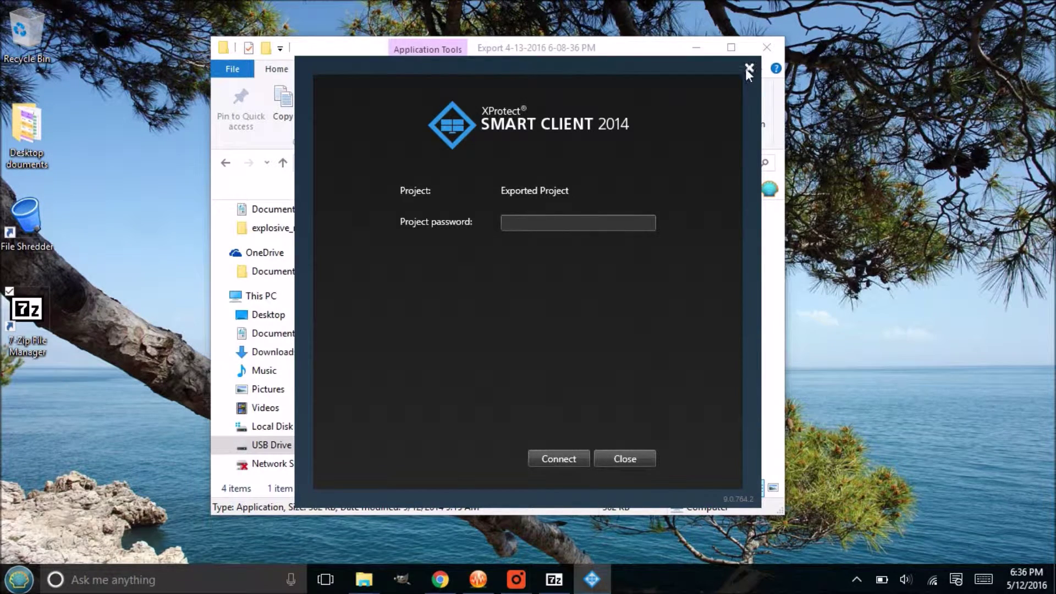
Step: Close the Smart Client login screen and look over the Export folder's items
click(625, 459)
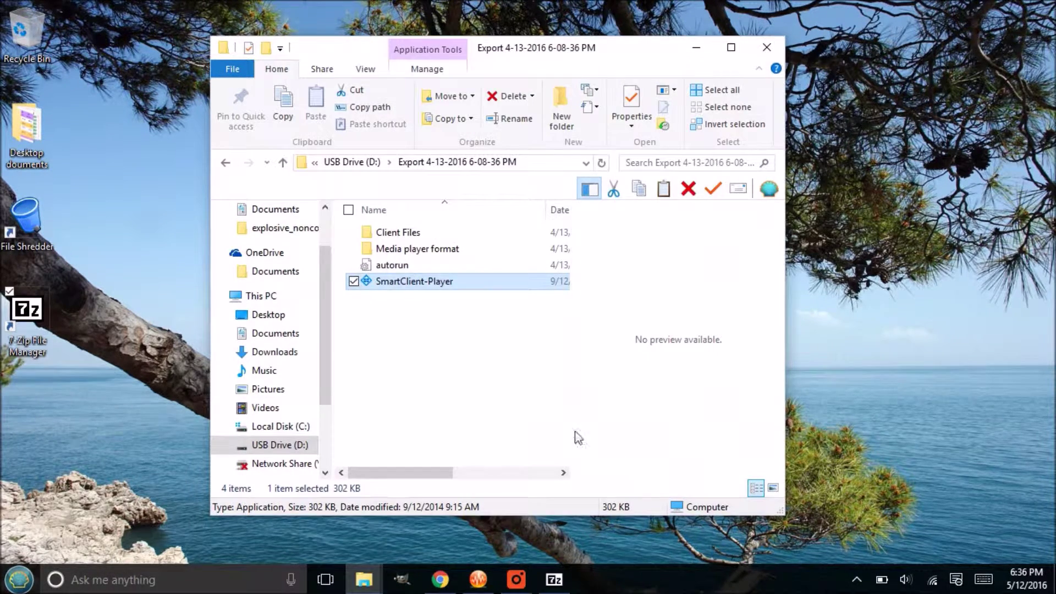
click(401, 266)
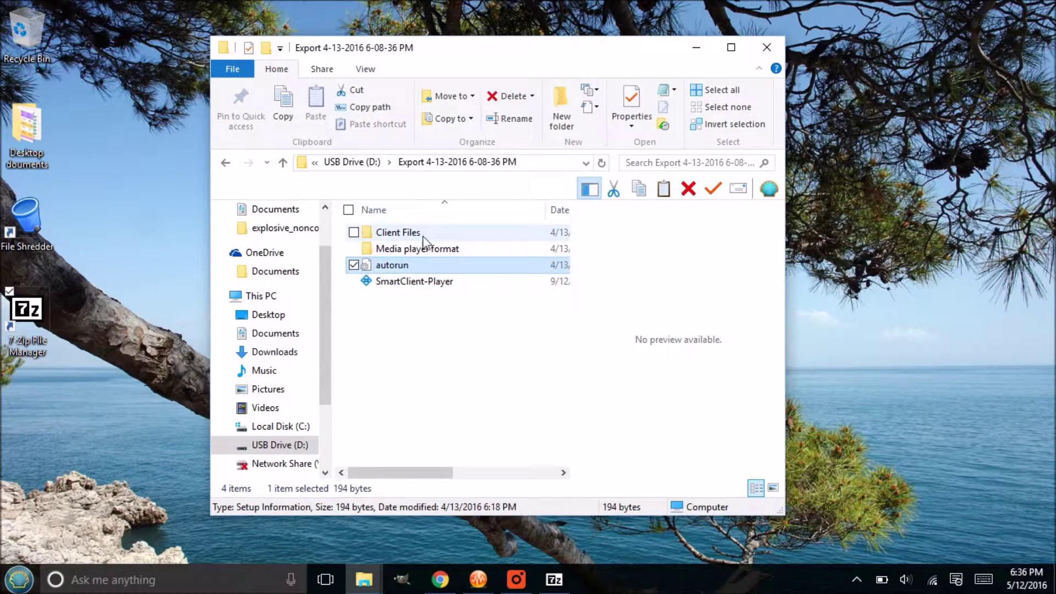
click(408, 233)
click(408, 265)
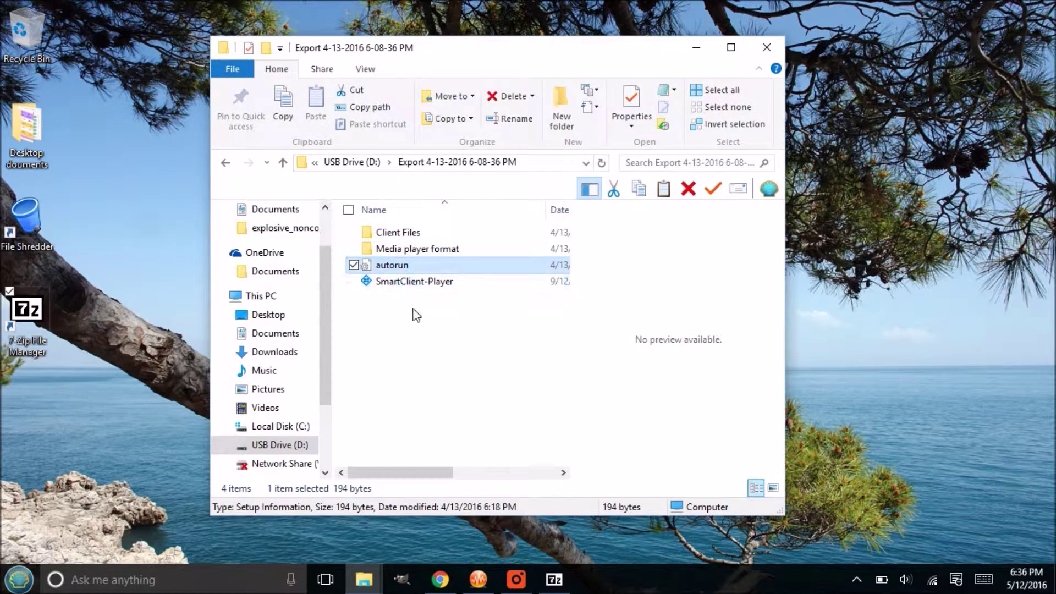
Step: Find the exported .avi video inside Media player format, then return to the Export folder
click(428, 250)
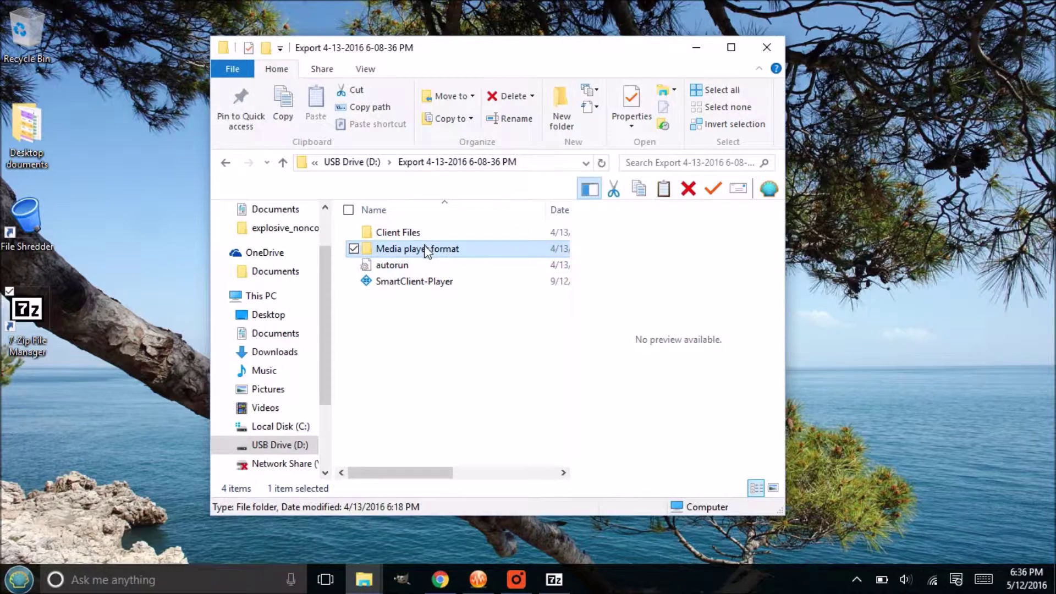
double_click(428, 250)
double_click(421, 233)
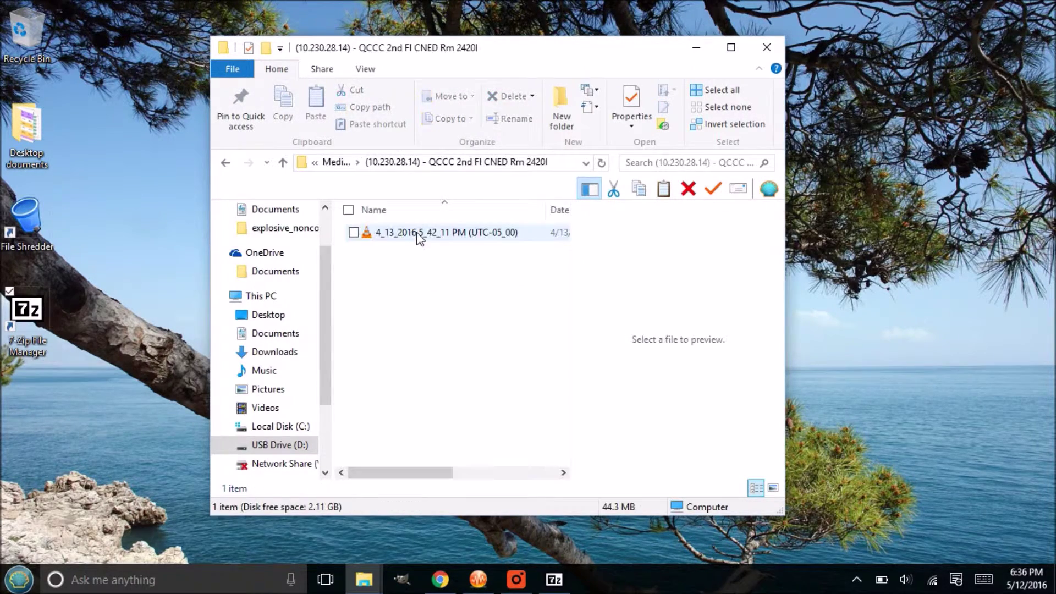
click(418, 234)
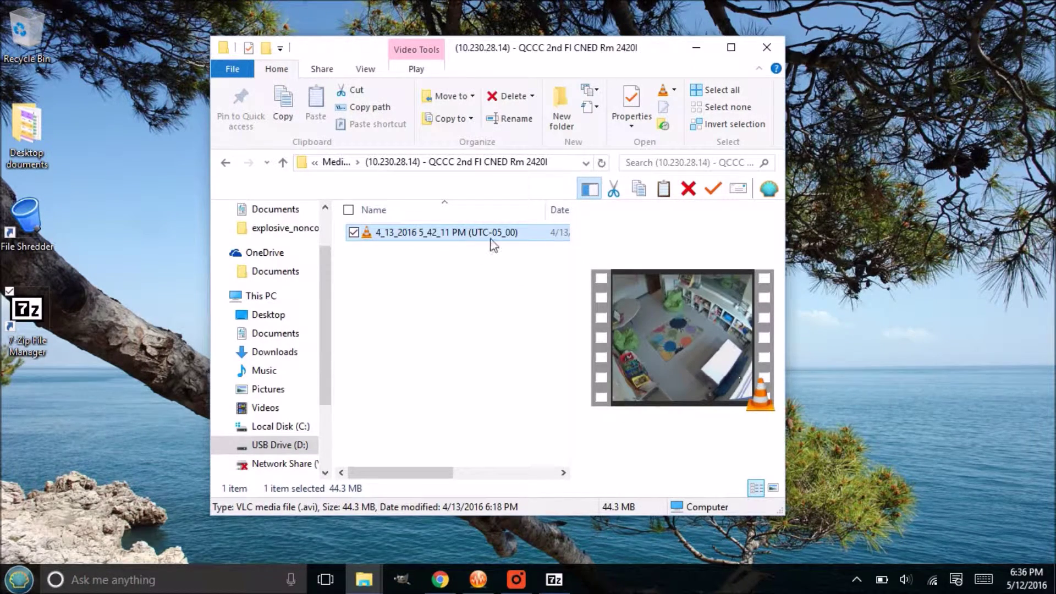
click(226, 163)
click(225, 163)
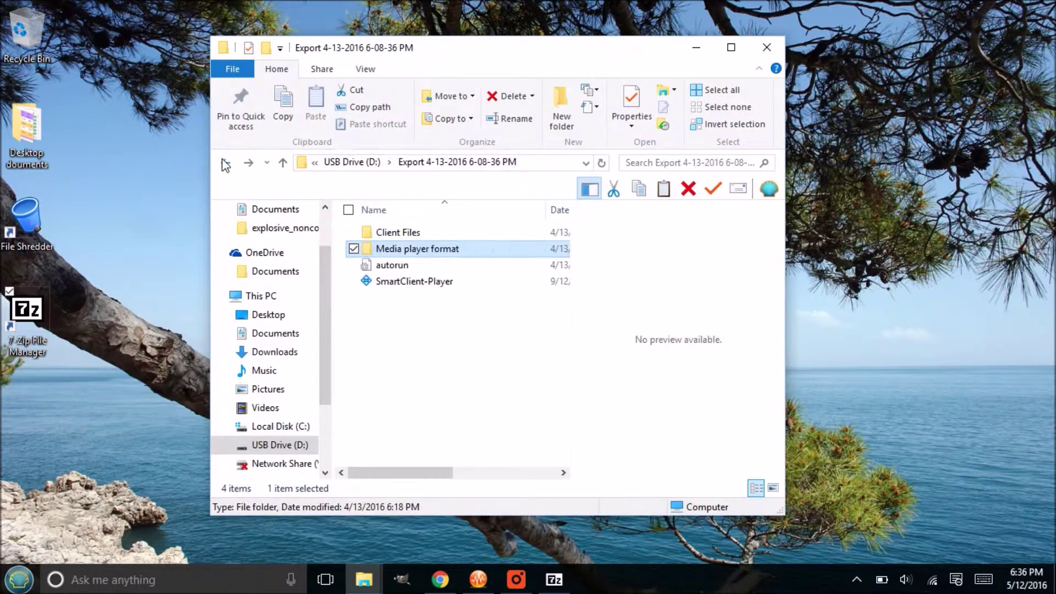
Step: Open 7-Zip's Add to Archive for the Media player format folder, with compression at Fastest
right_click(408, 253)
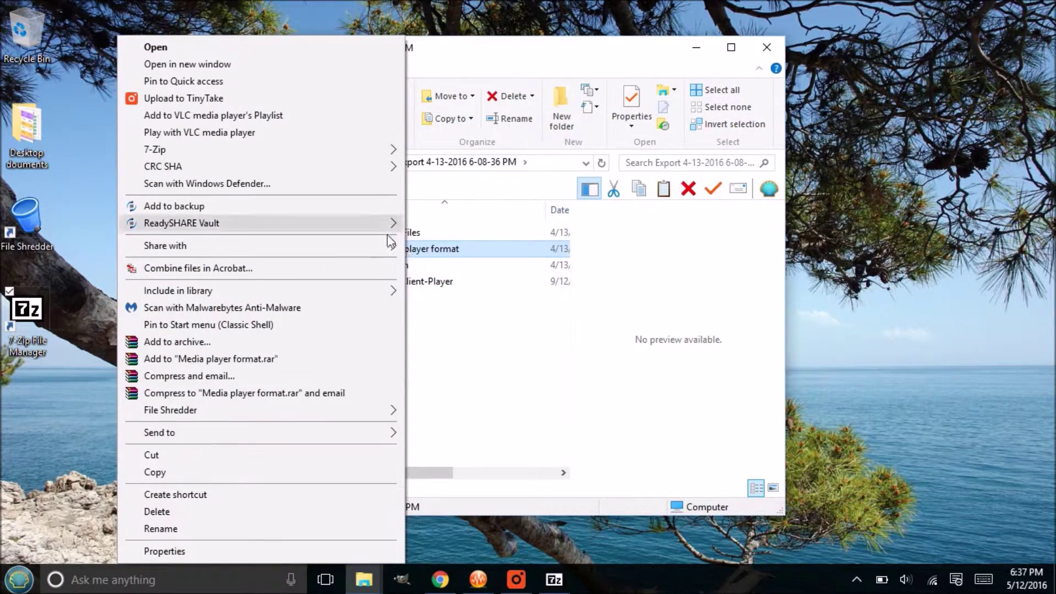
mouse_move(255, 151)
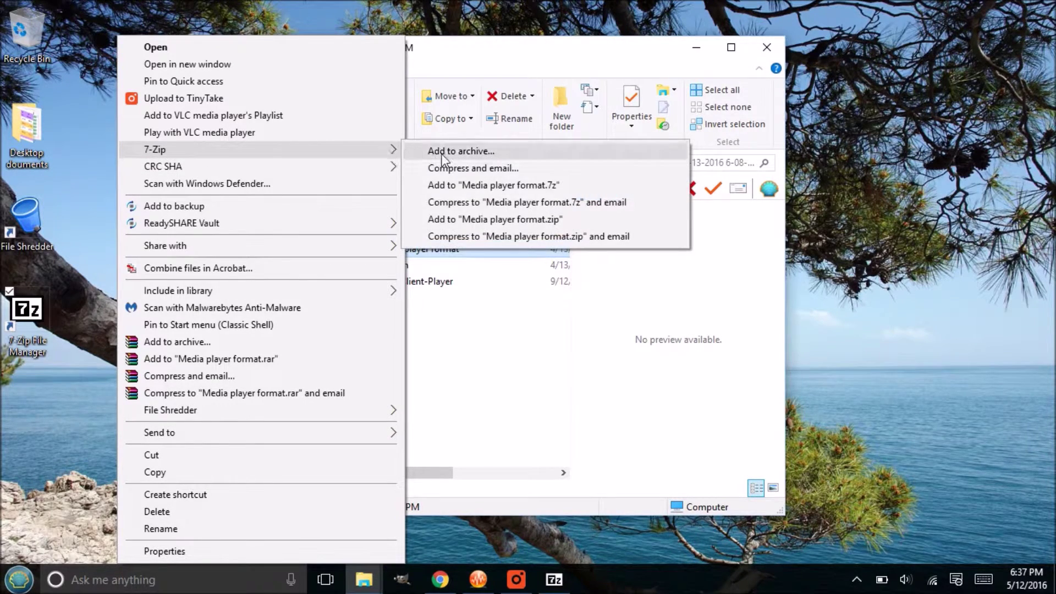
click(488, 154)
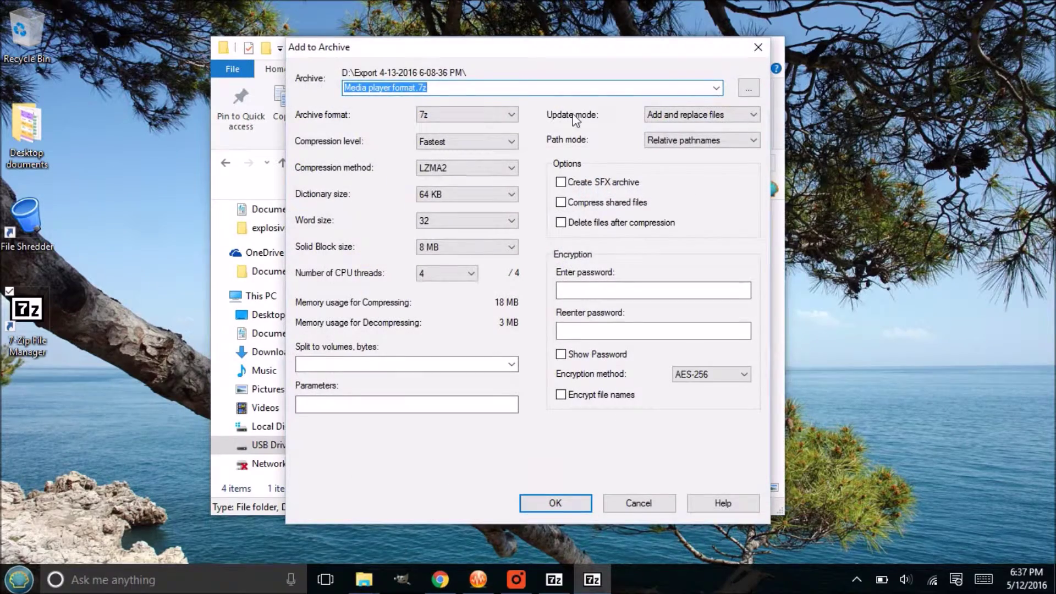
drag(553, 55, 527, 19)
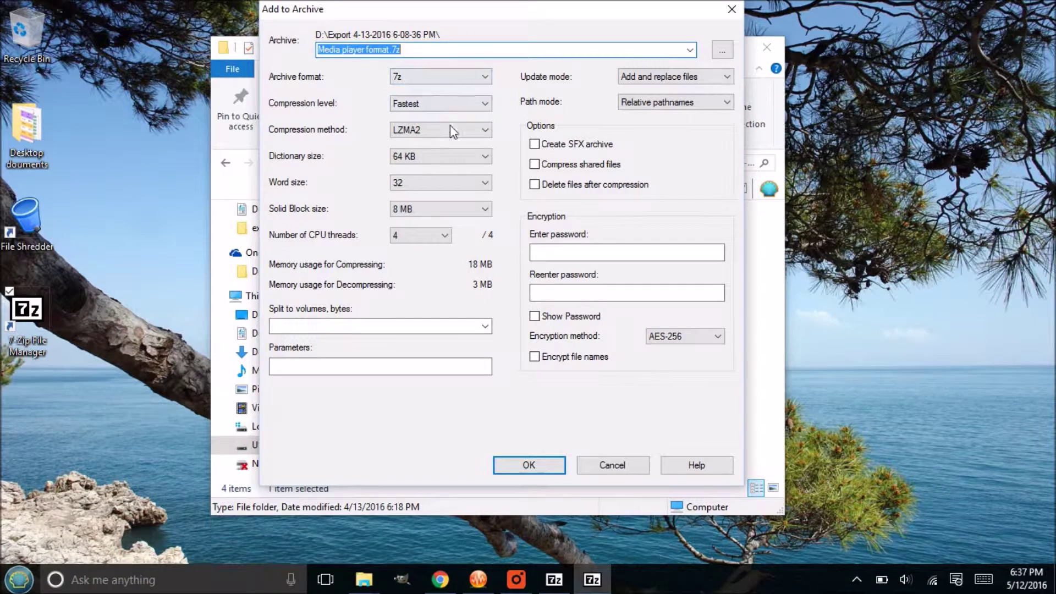
click(432, 104)
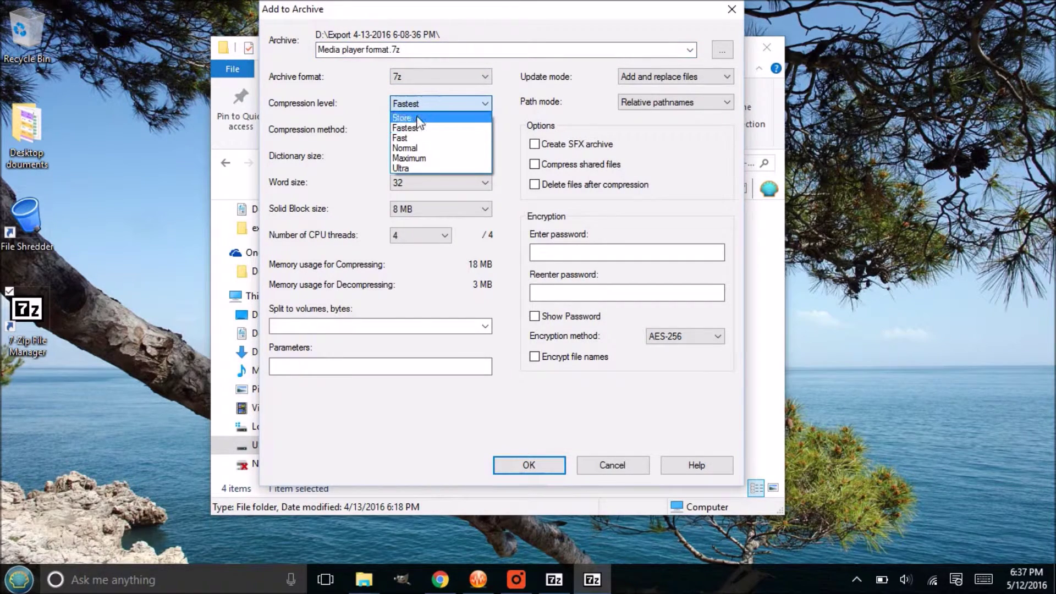
click(417, 131)
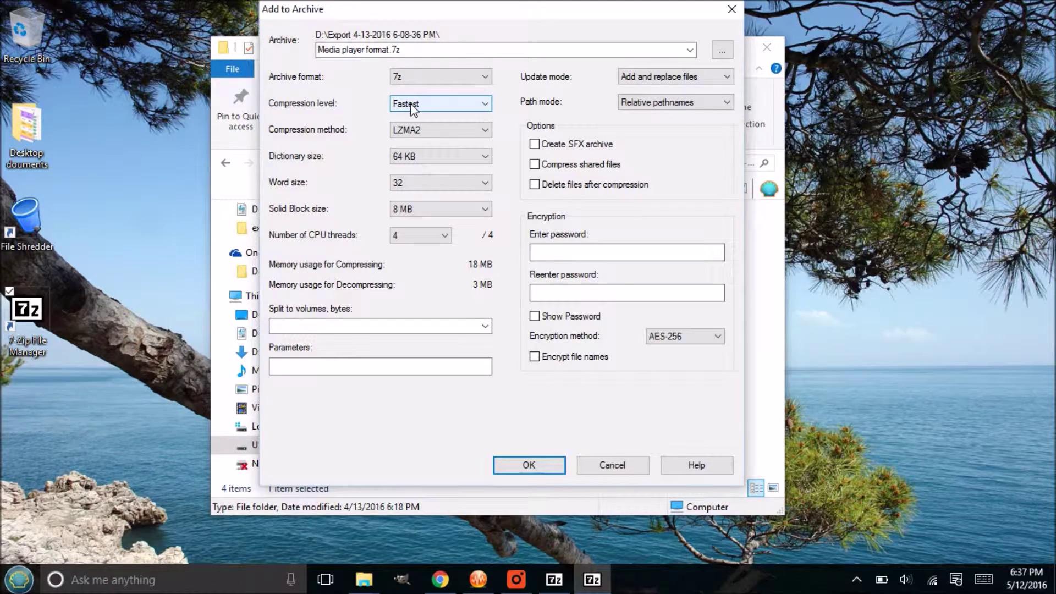
click(413, 107)
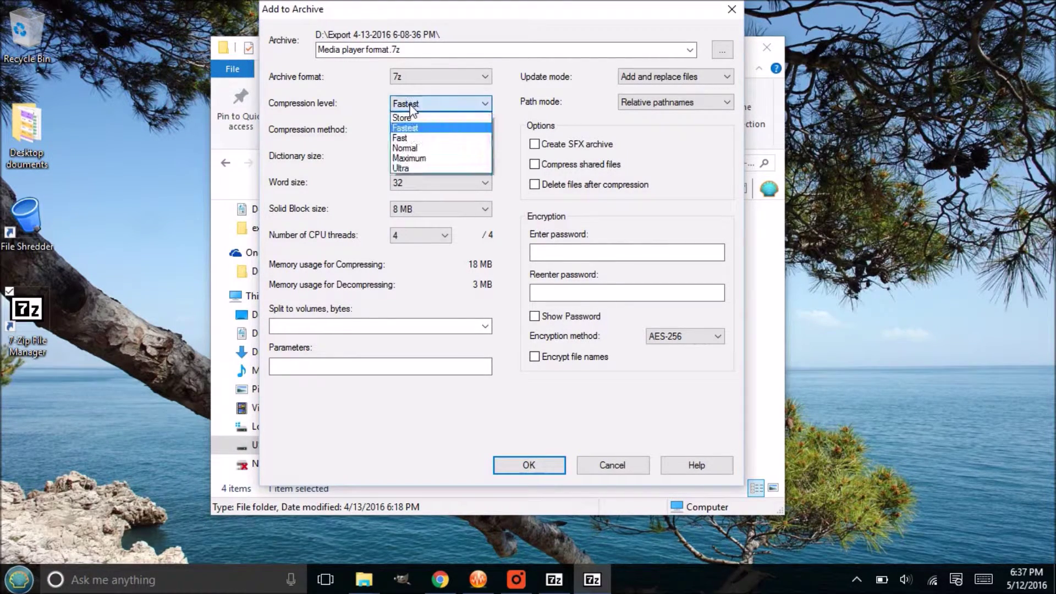
click(413, 107)
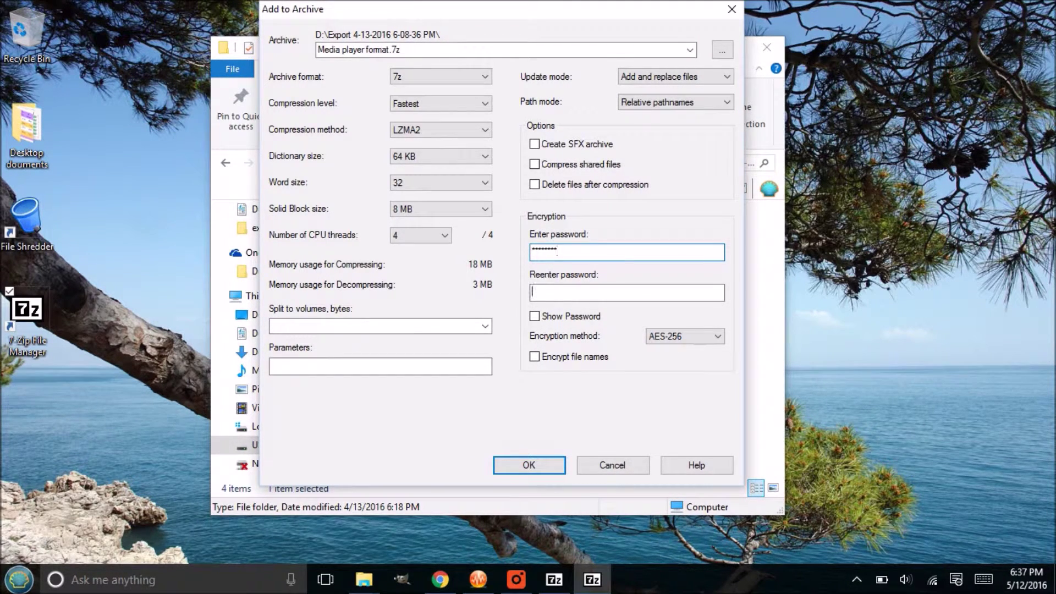
Step: Re-enter the password, leave Delete files after compression unchecked, and create the encrypted Media player format.7z
click(533, 292)
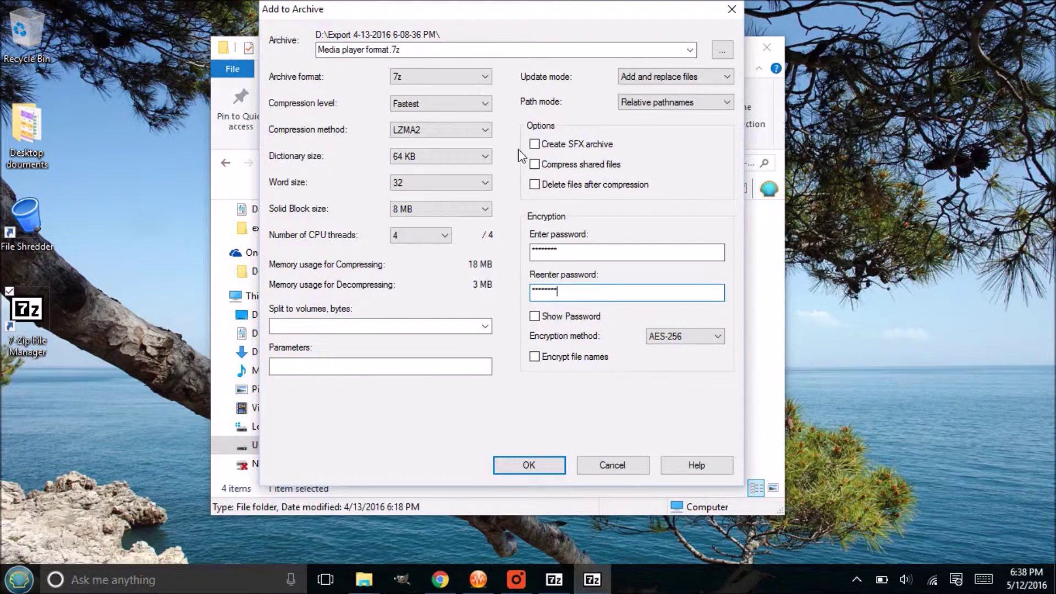
click(536, 186)
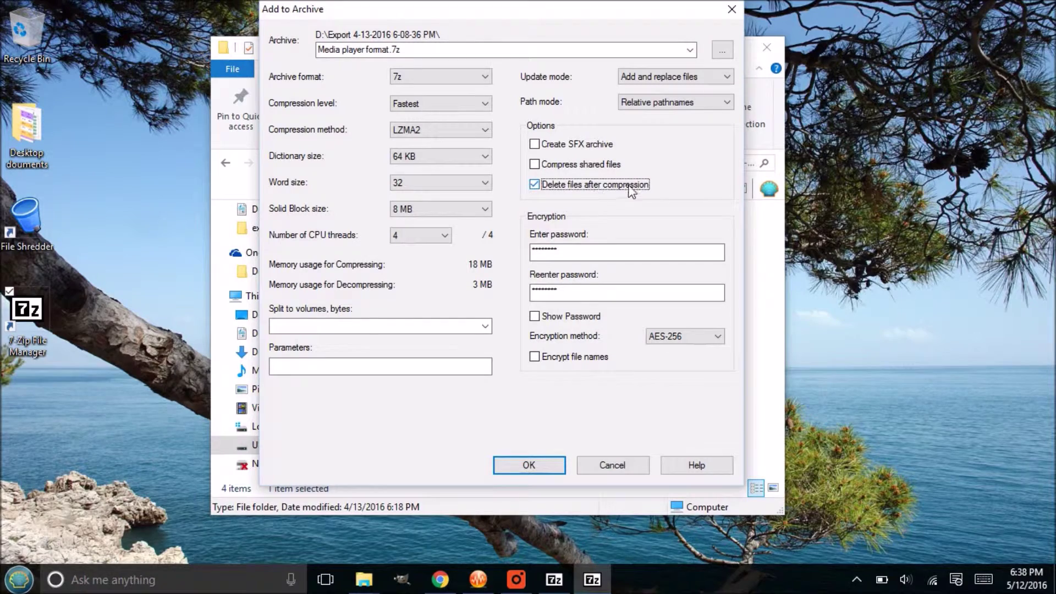
drag(619, 8, 882, 96)
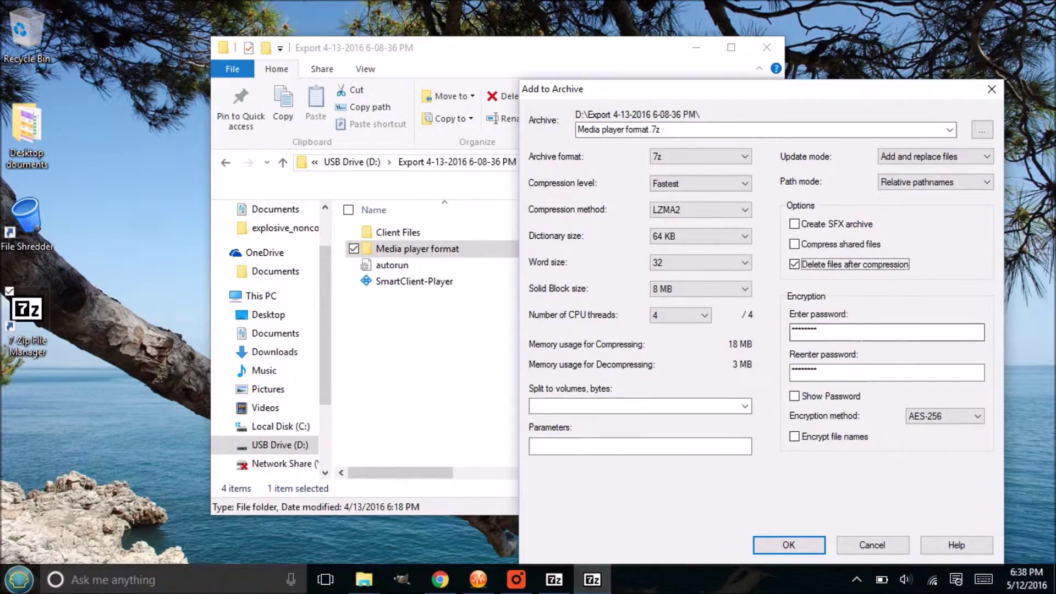
click(796, 265)
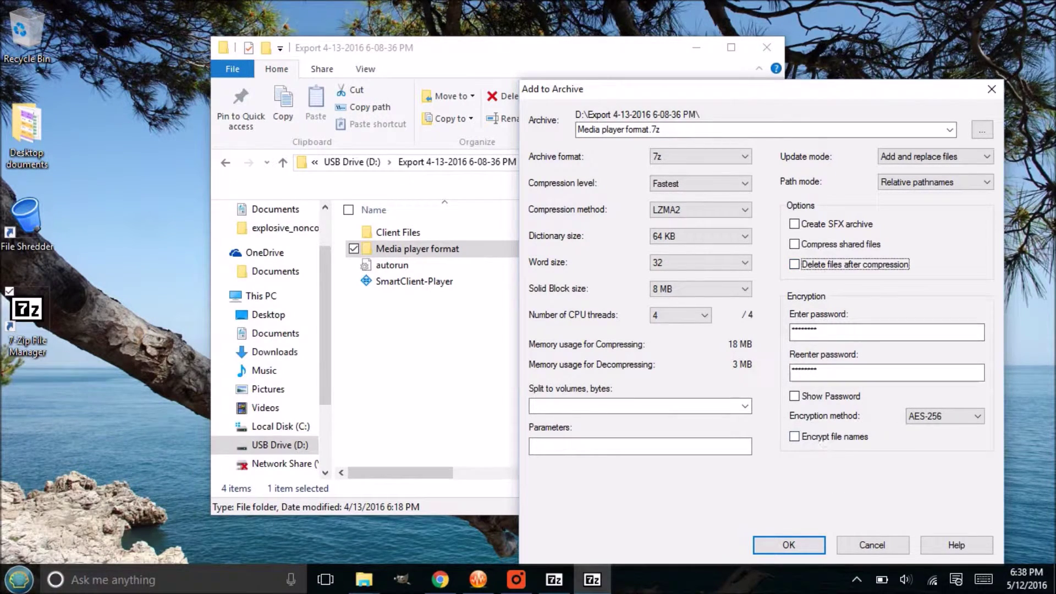
click(797, 546)
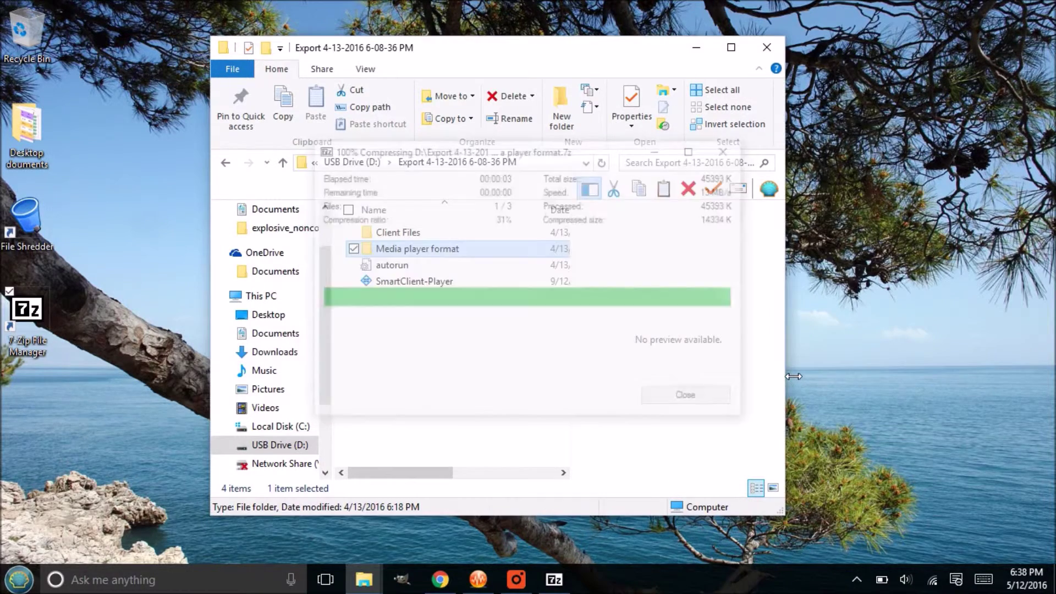
click(435, 302)
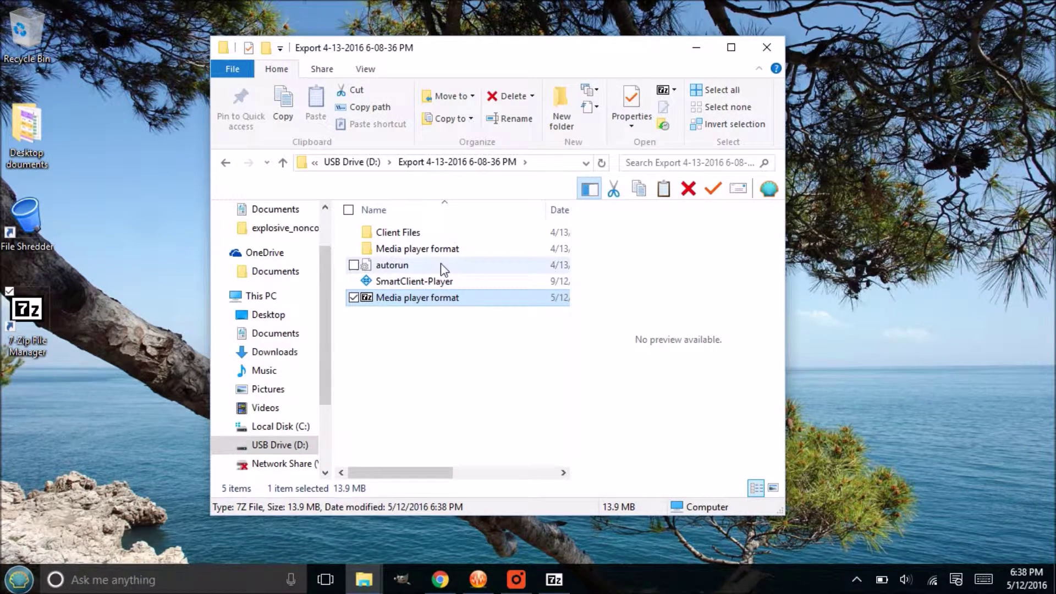
click(416, 253)
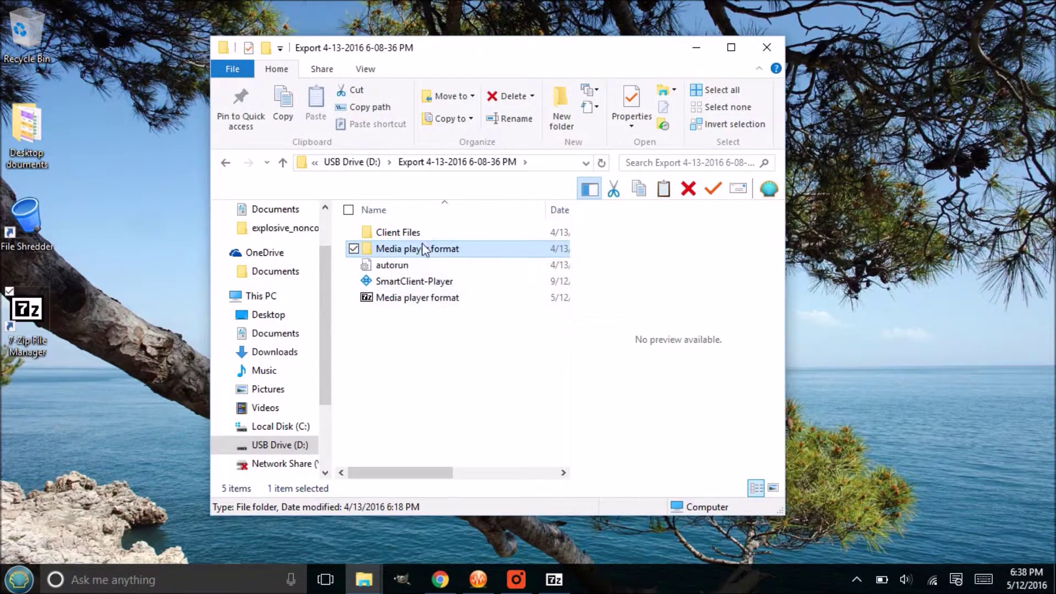
double_click(420, 253)
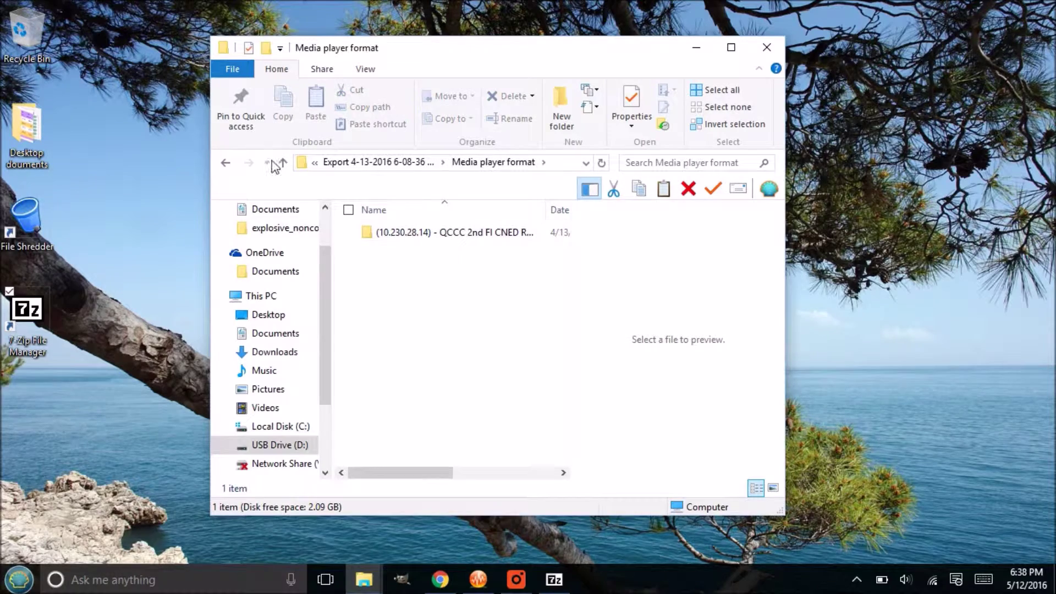
click(226, 163)
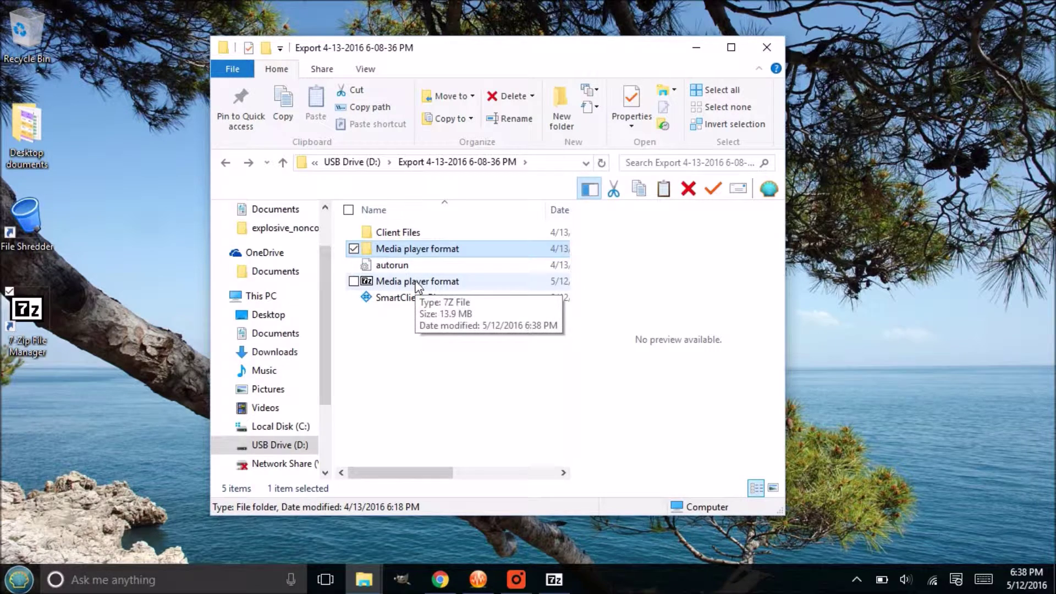
click(432, 251)
click(426, 286)
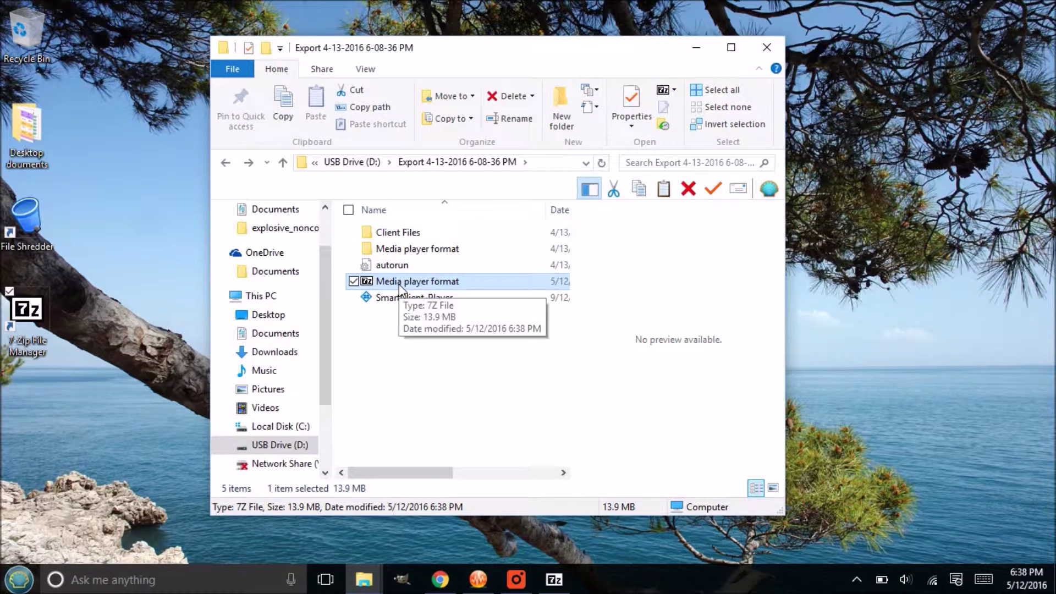
click(405, 250)
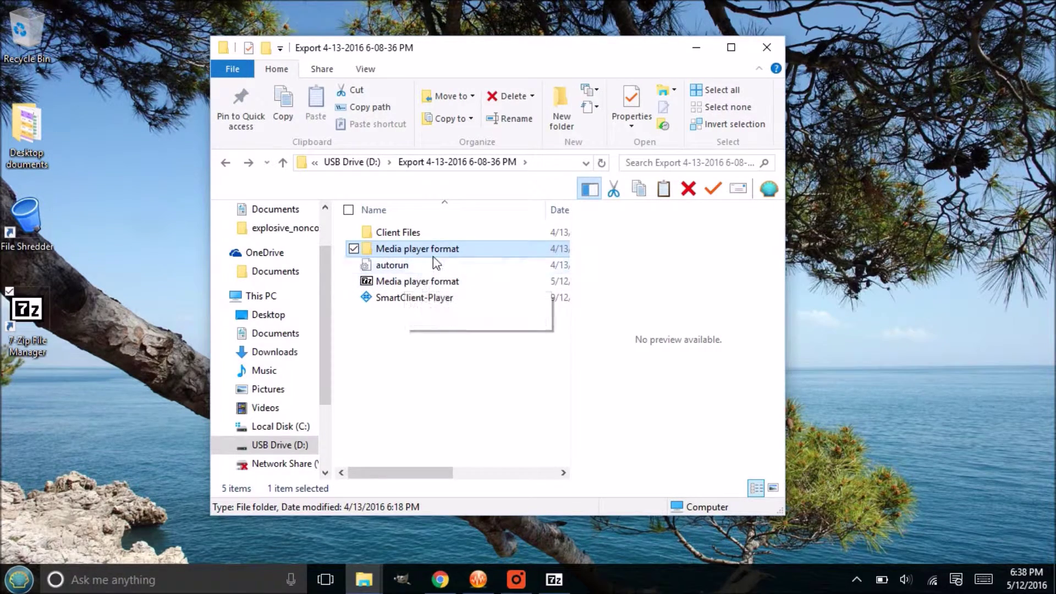
mouse_move(456, 256)
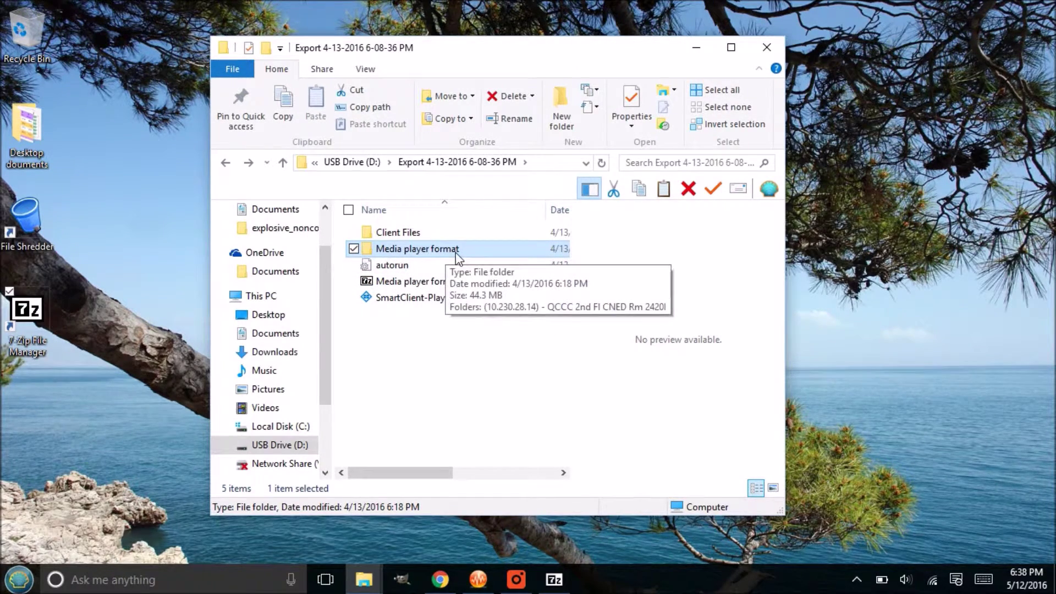
click(425, 282)
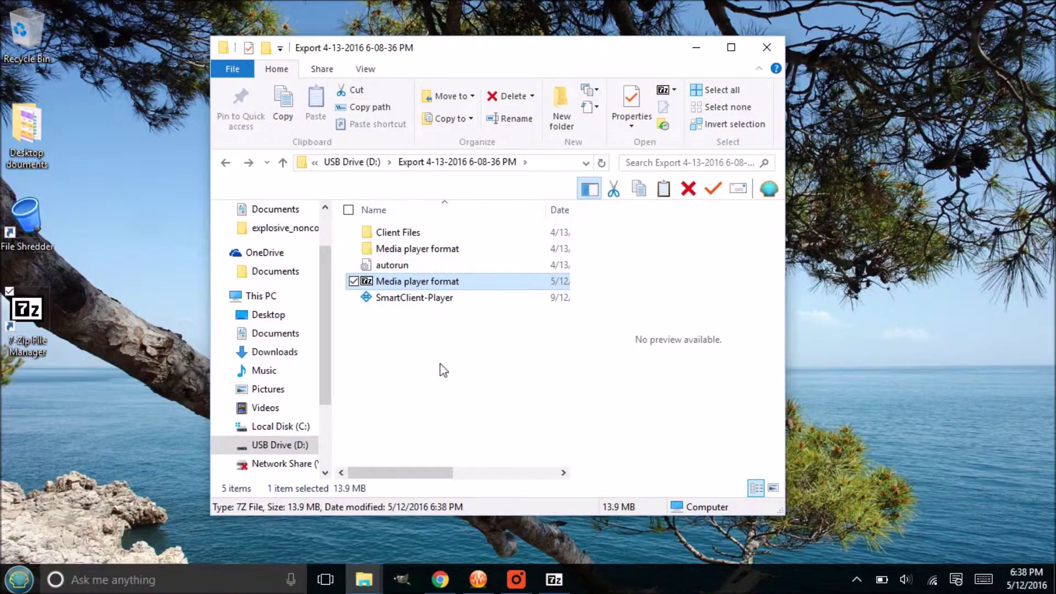
key(Delete)
Step: Confirm deleting the old .7z and reopen 7-Zip's Add to archive for Media player format
key(Return)
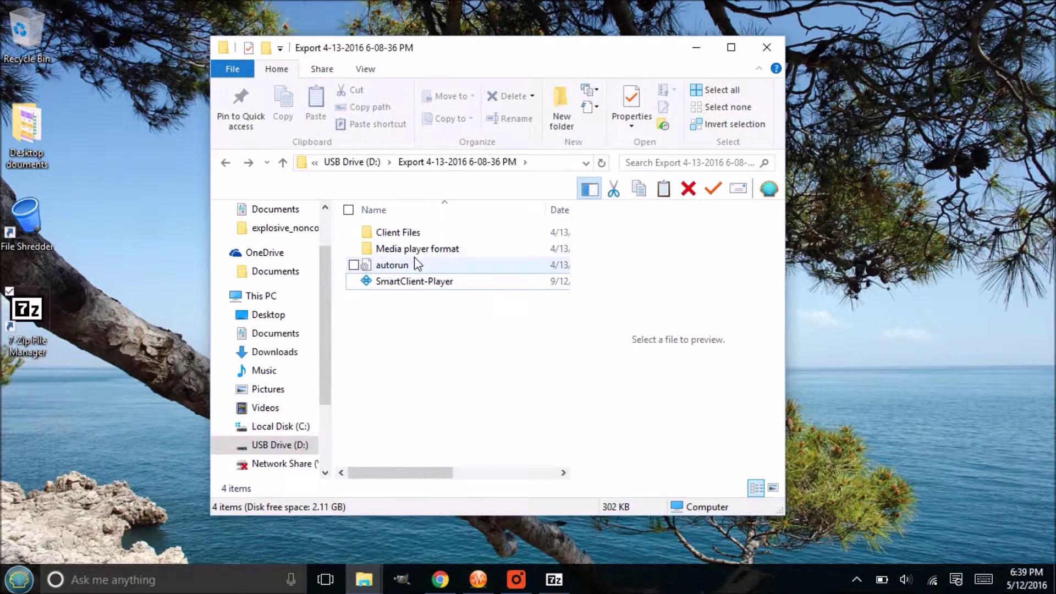
click(403, 247)
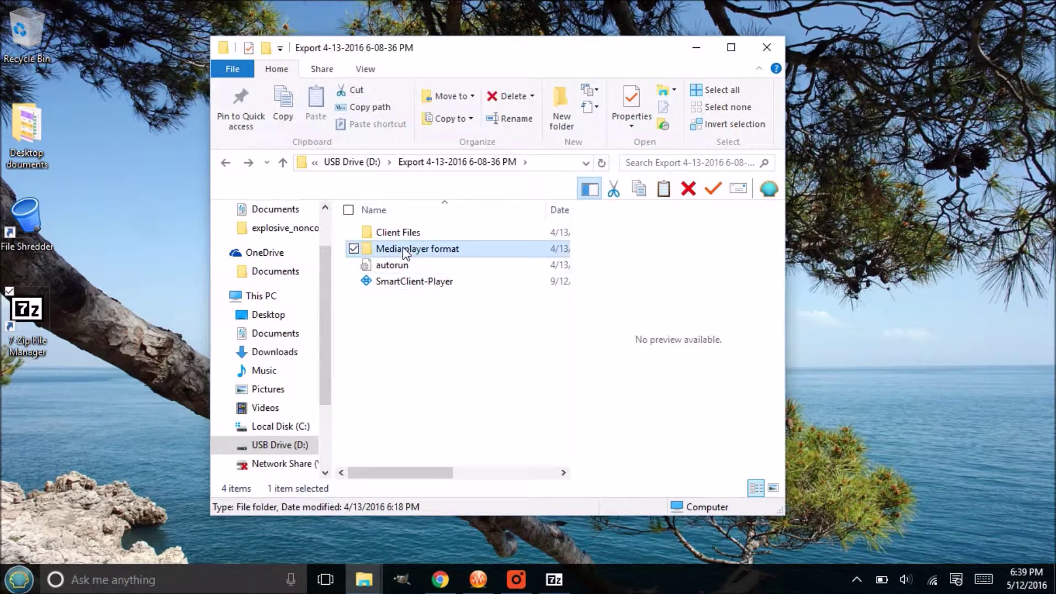
right_click(403, 246)
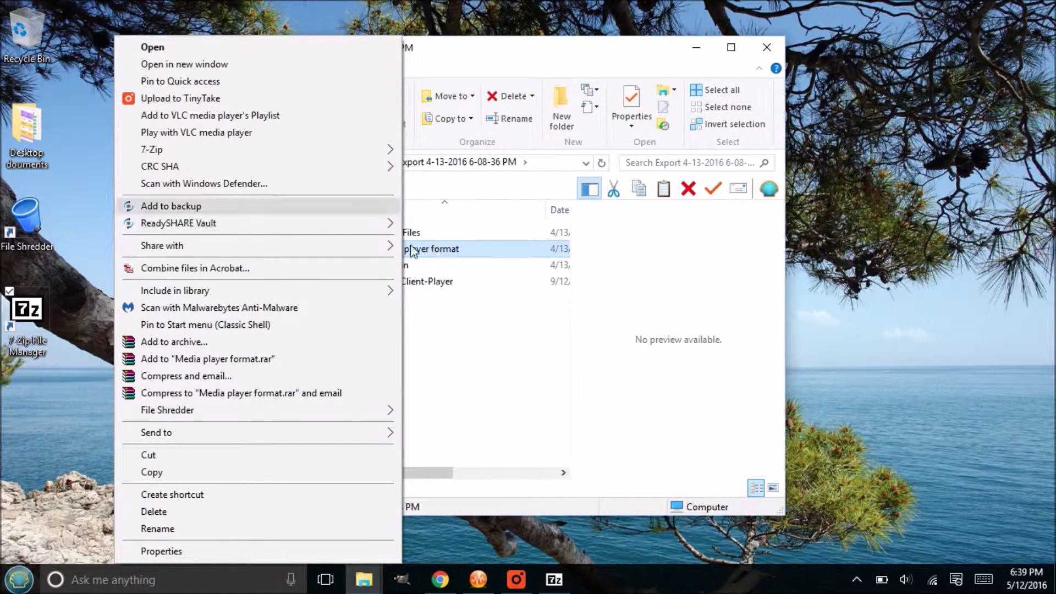
mouse_move(277, 148)
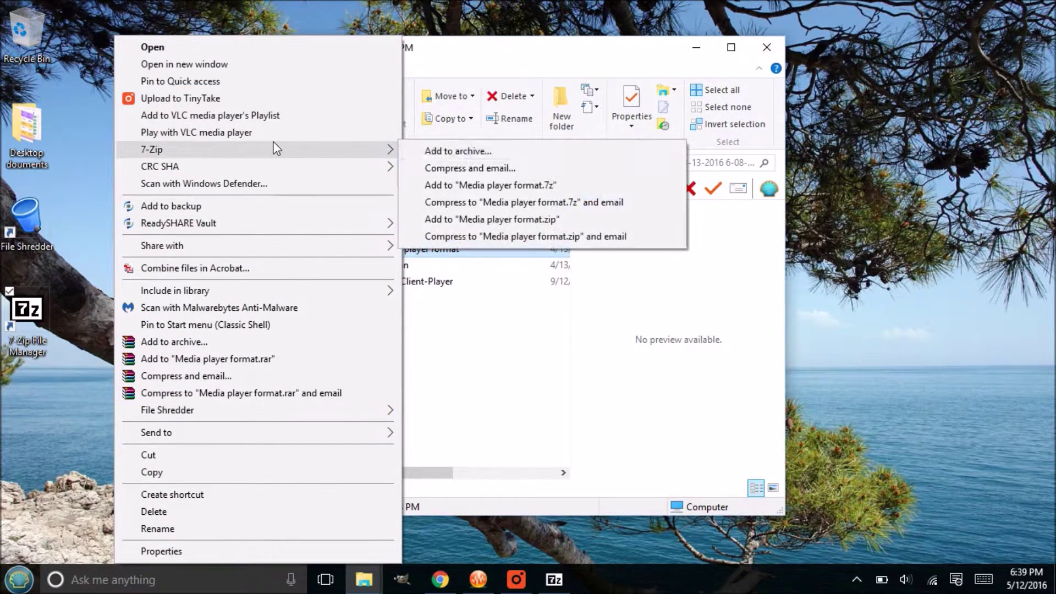
click(522, 153)
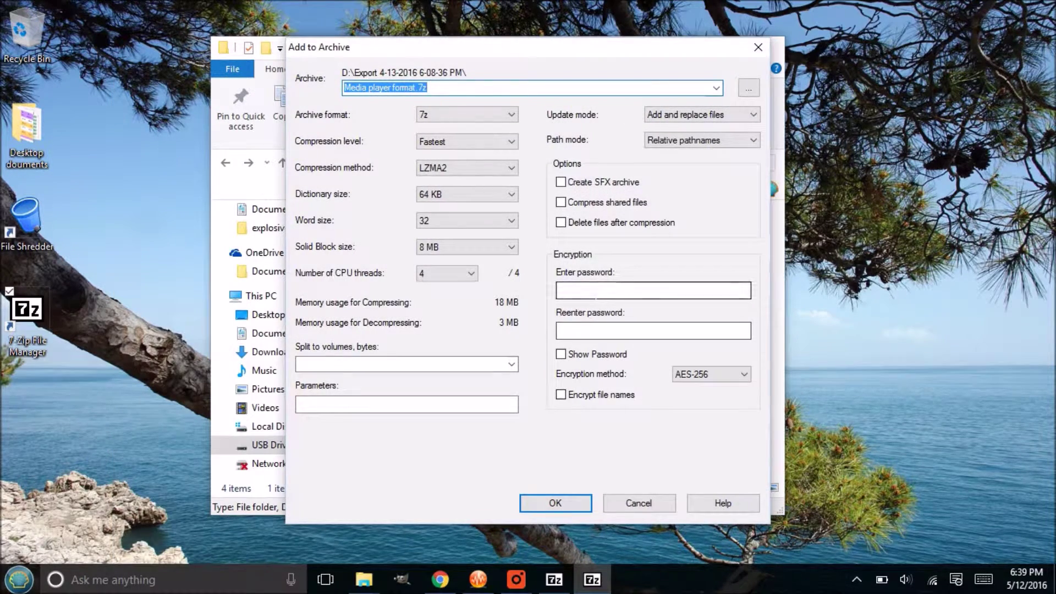
Step: Enter and confirm the archive password, and tick Delete files after compression
click(606, 290)
text(****)
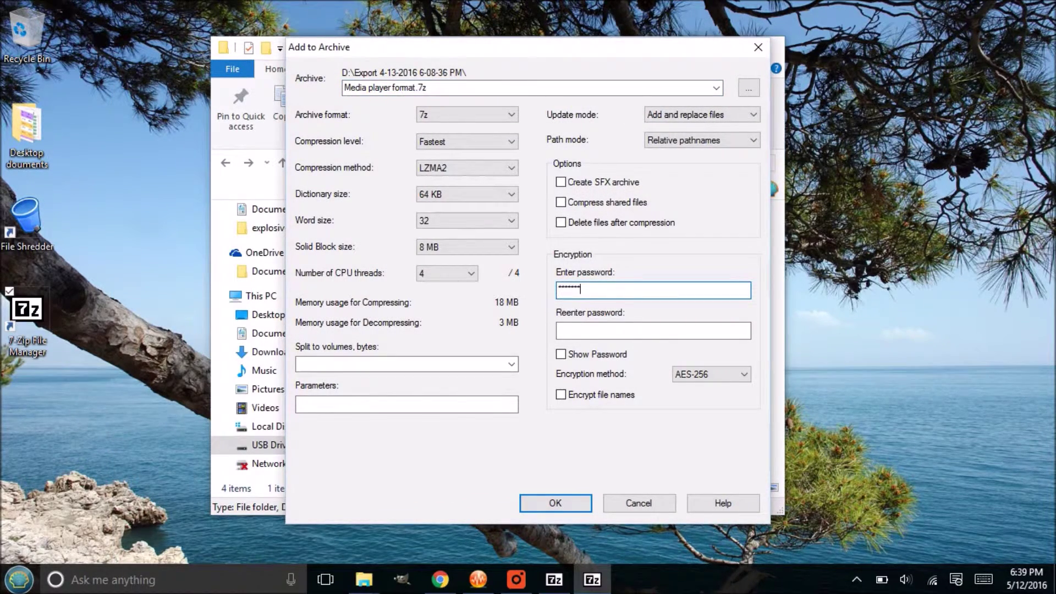
text(**)
key(Tab)
text(*********)
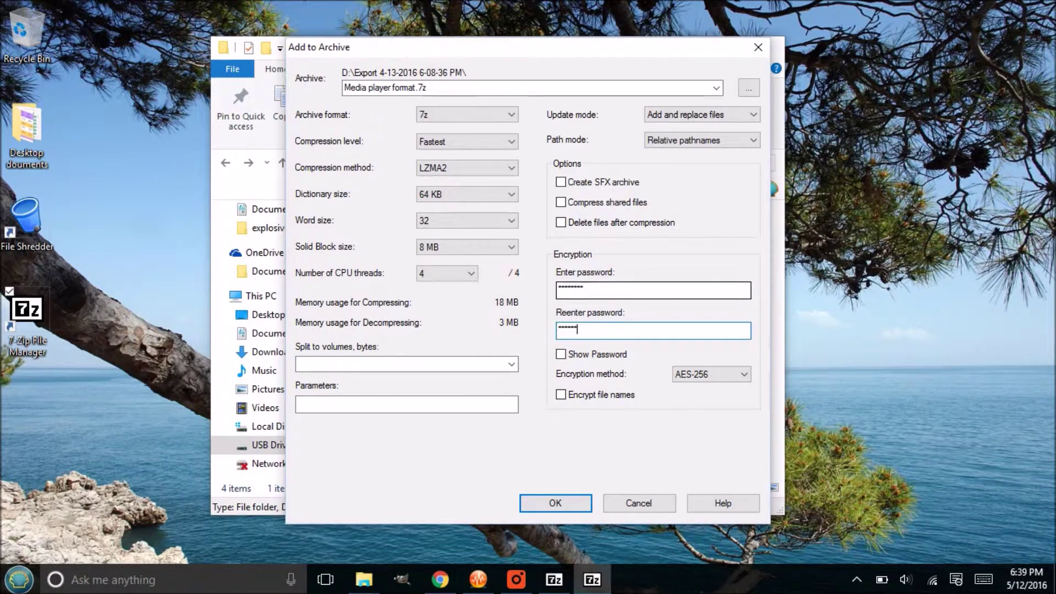
click(561, 223)
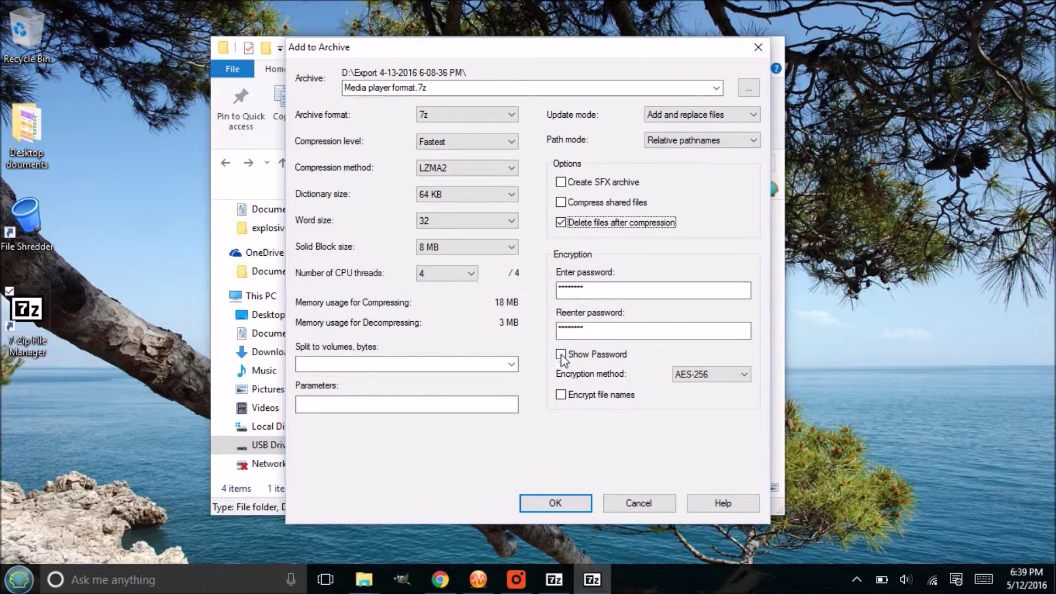
Step: Keep AES-256 as the encryption method and create the archive
click(699, 372)
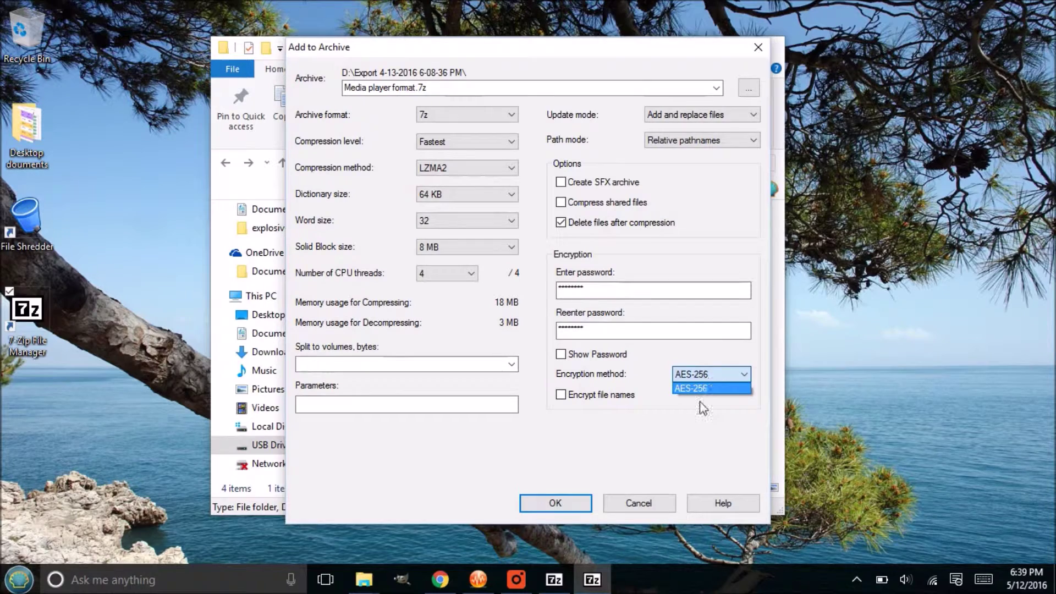
click(701, 388)
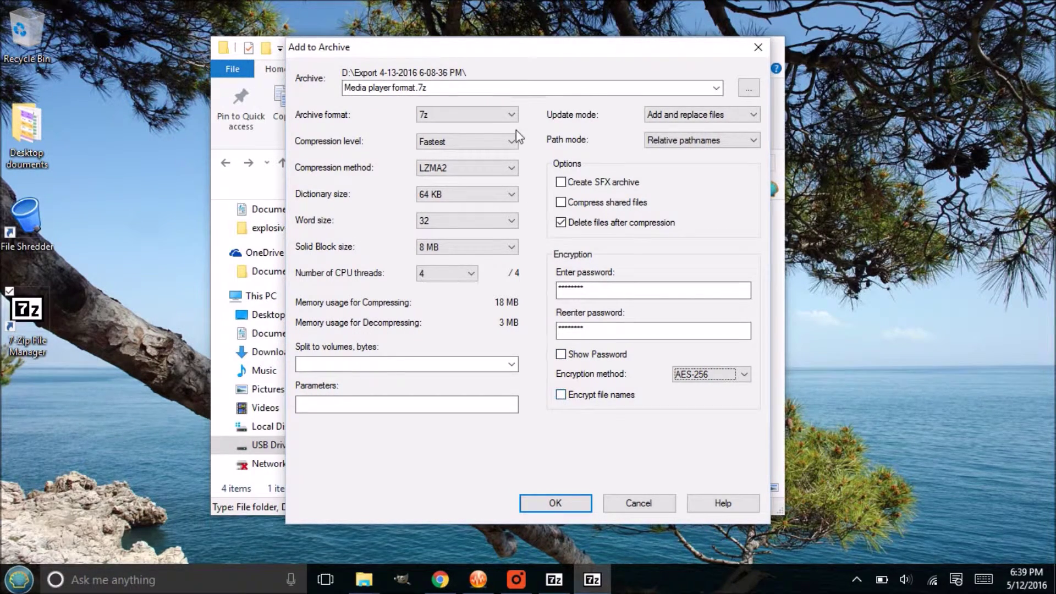
drag(500, 51, 659, 48)
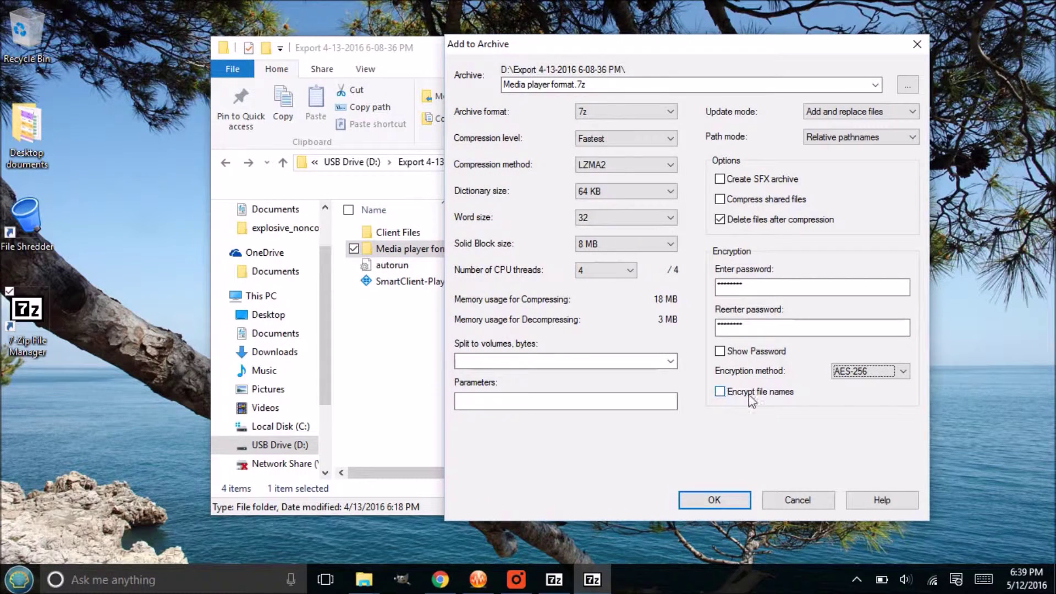
drag(714, 501, 746, 392)
click(714, 500)
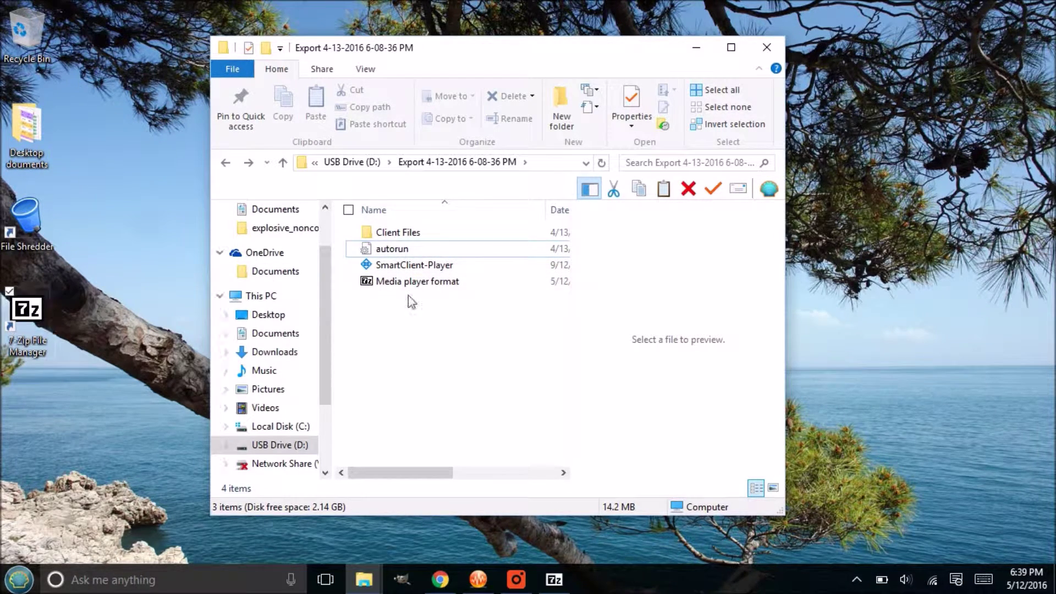
Step: Select the new Media player format .7z archive to check its 13.9 MB size
click(426, 283)
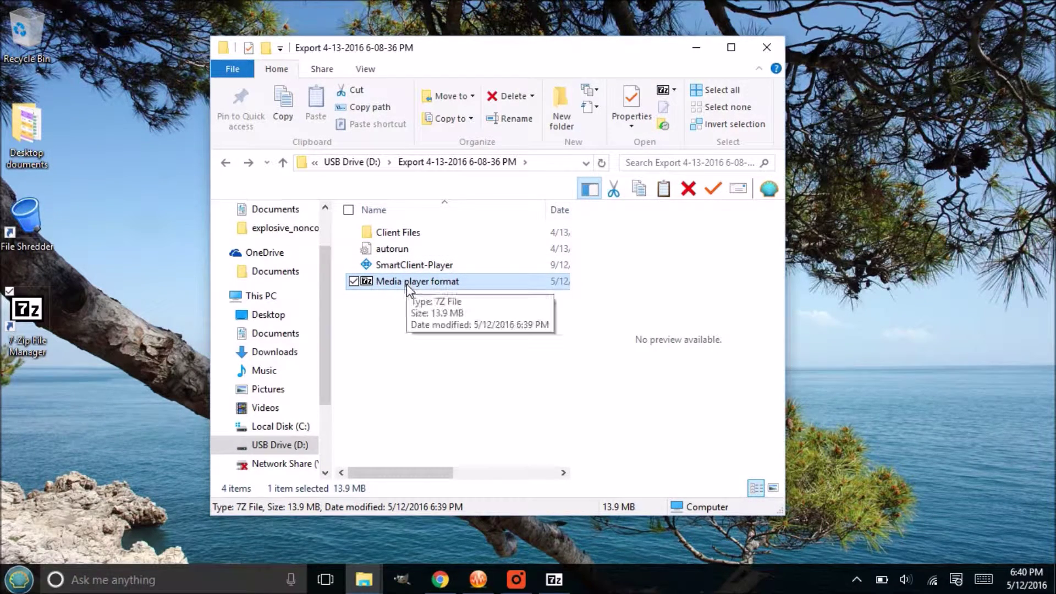
Step: Open Media player format.7z and browse into its Media player format > camera folders
double_click(427, 286)
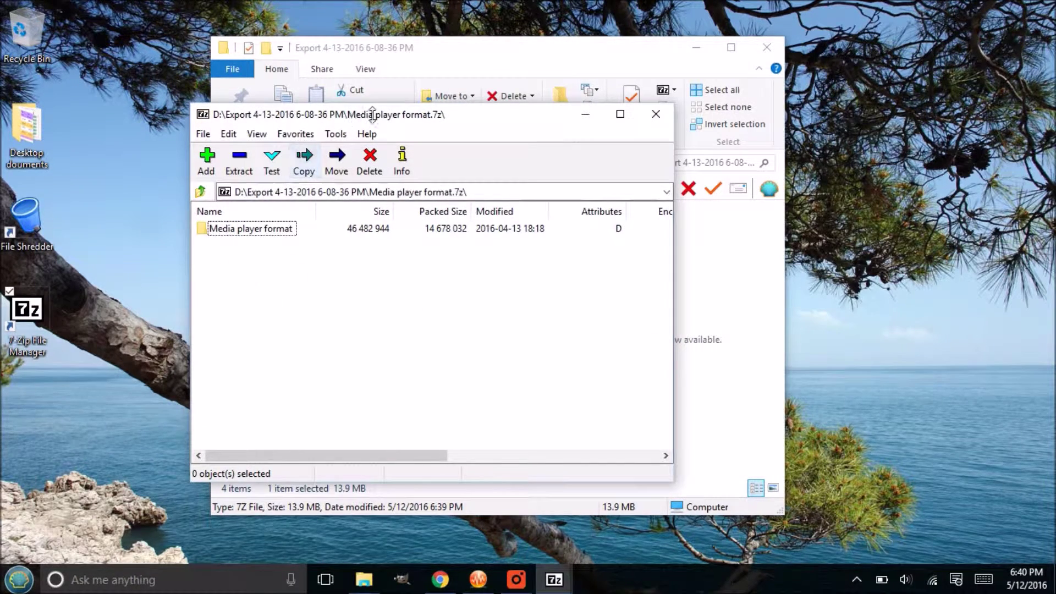
click(240, 242)
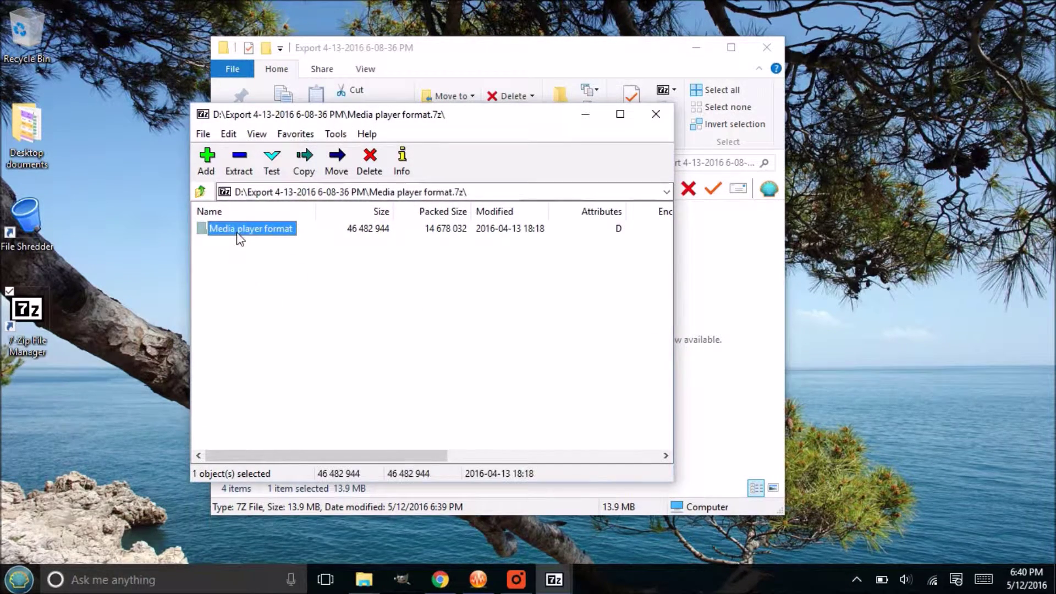
double_click(253, 241)
double_click(252, 237)
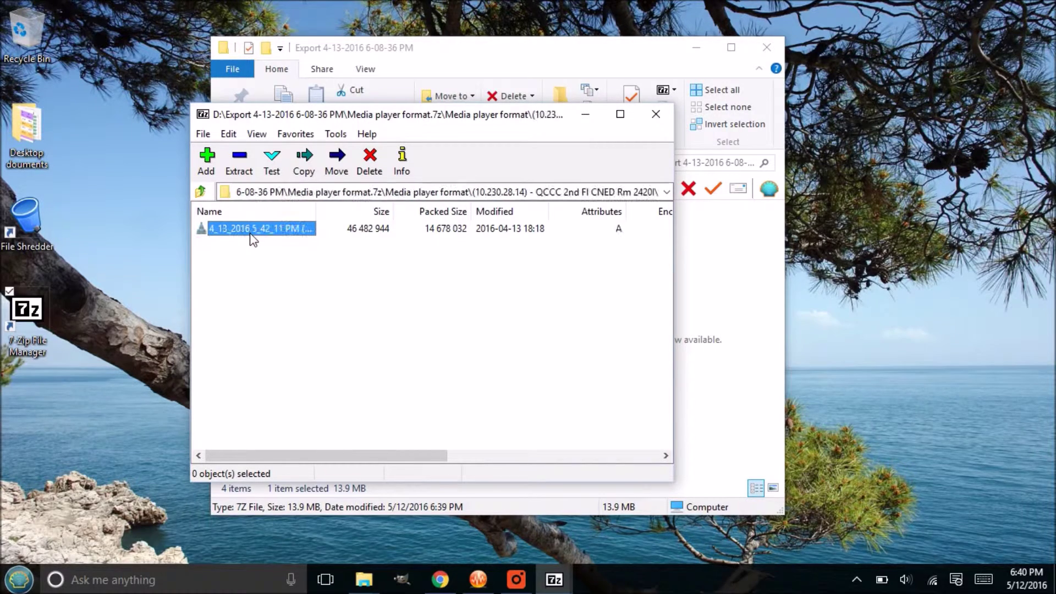
Step: Play the 4_13_2016 5_42_11 PM .avi recording after submitting the archive password, then close VLC
click(282, 234)
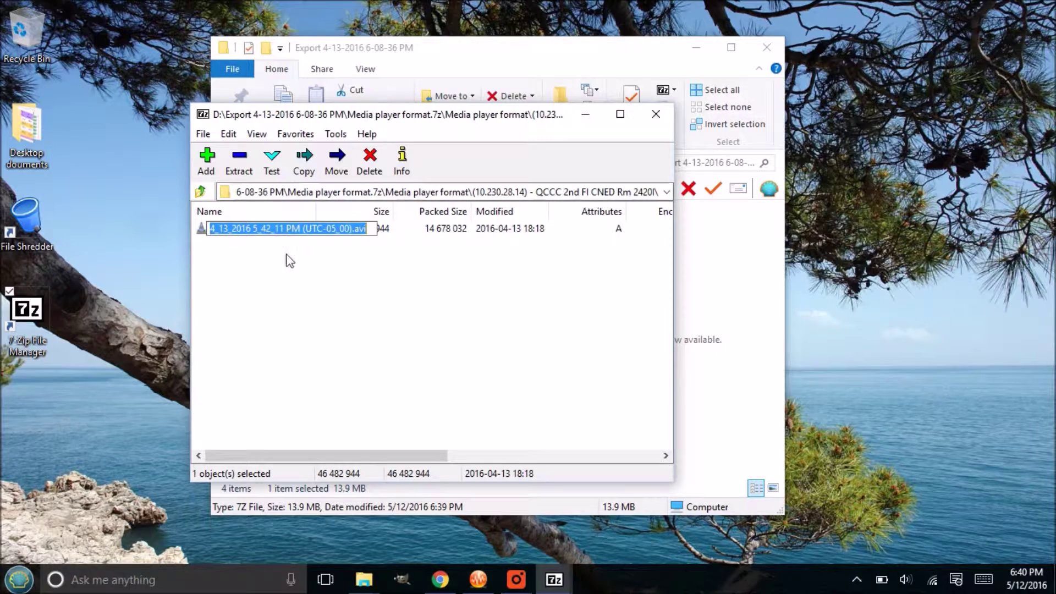
double_click(267, 235)
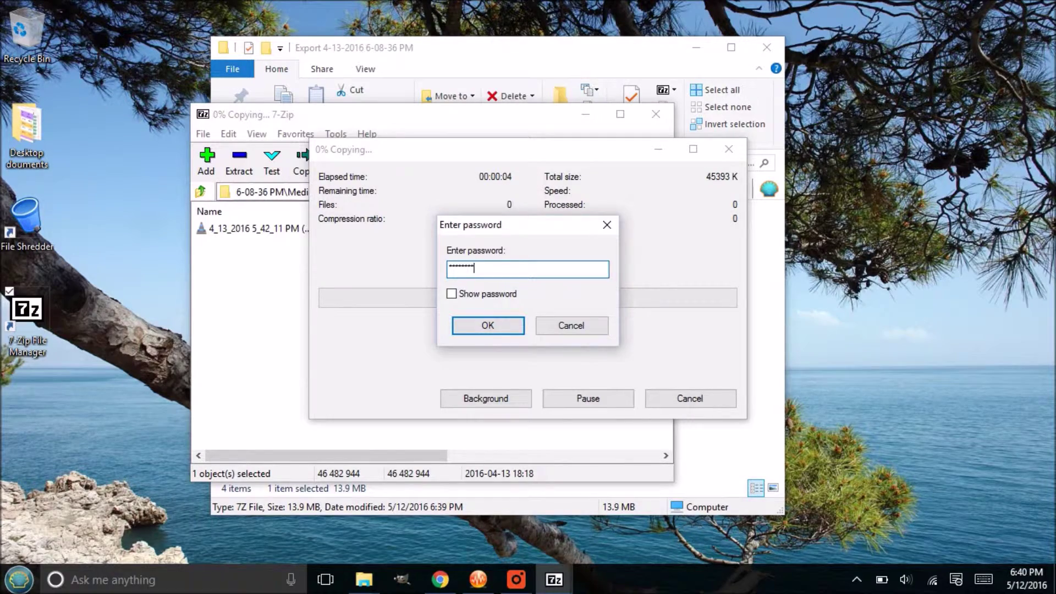
key(Return)
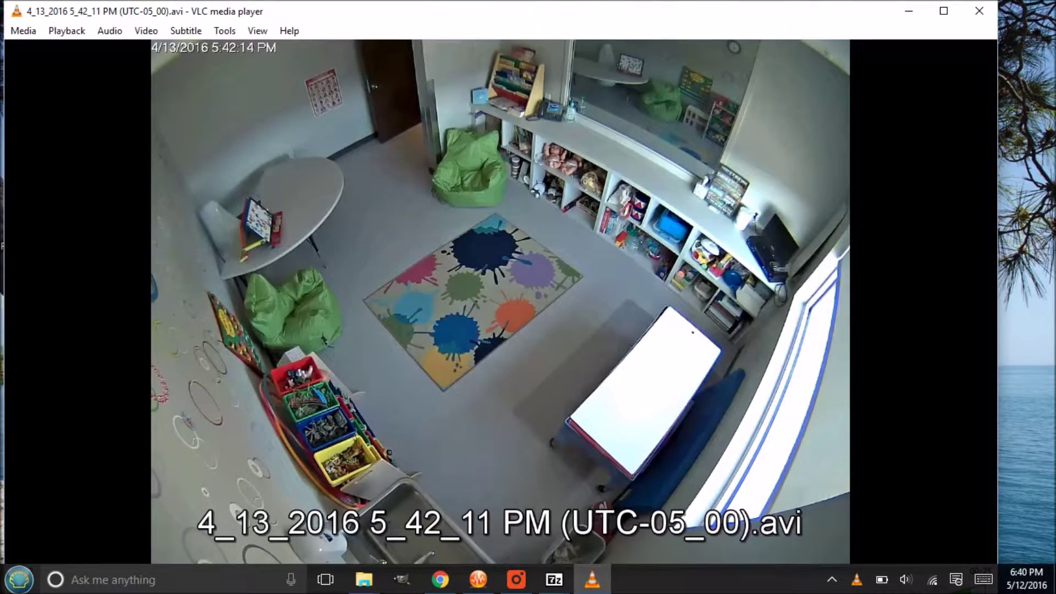
click(979, 11)
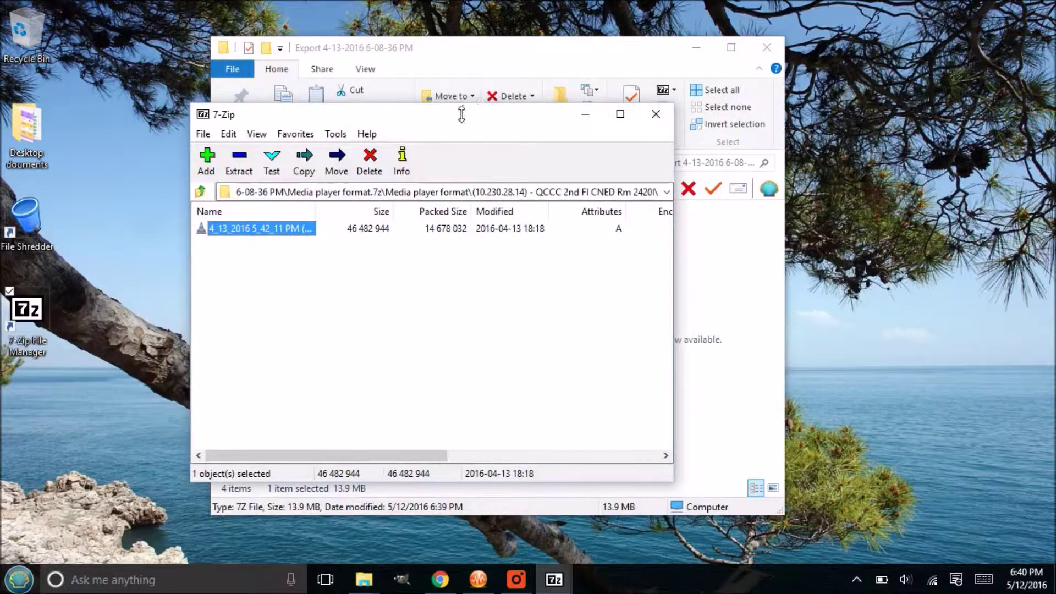
Step: Move the 7-Zip window up and left, then replay the .avi recording in VLC
drag(460, 120, 404, 105)
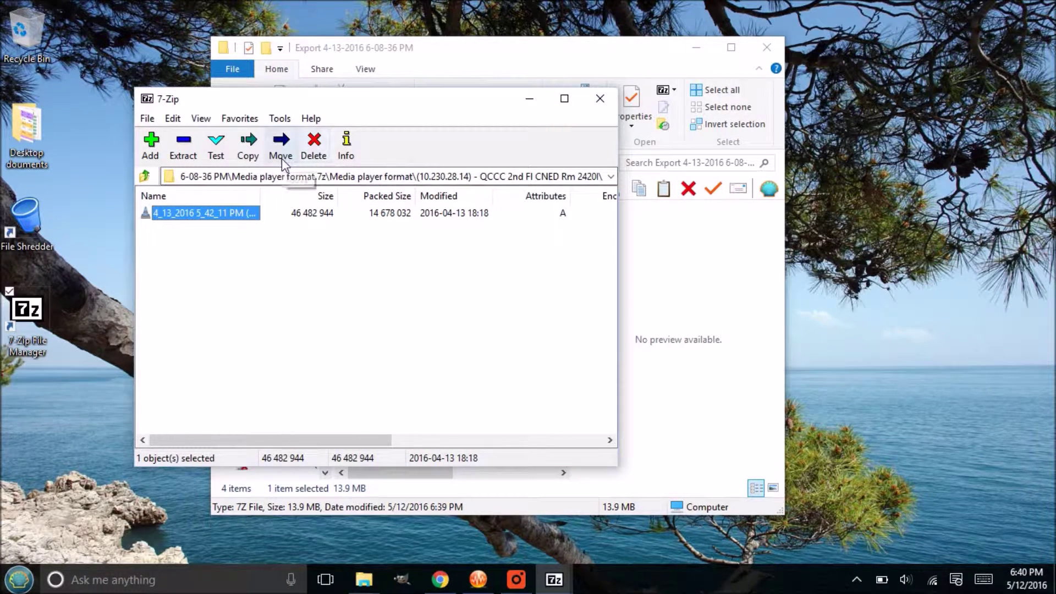
drag(390, 95, 363, 89)
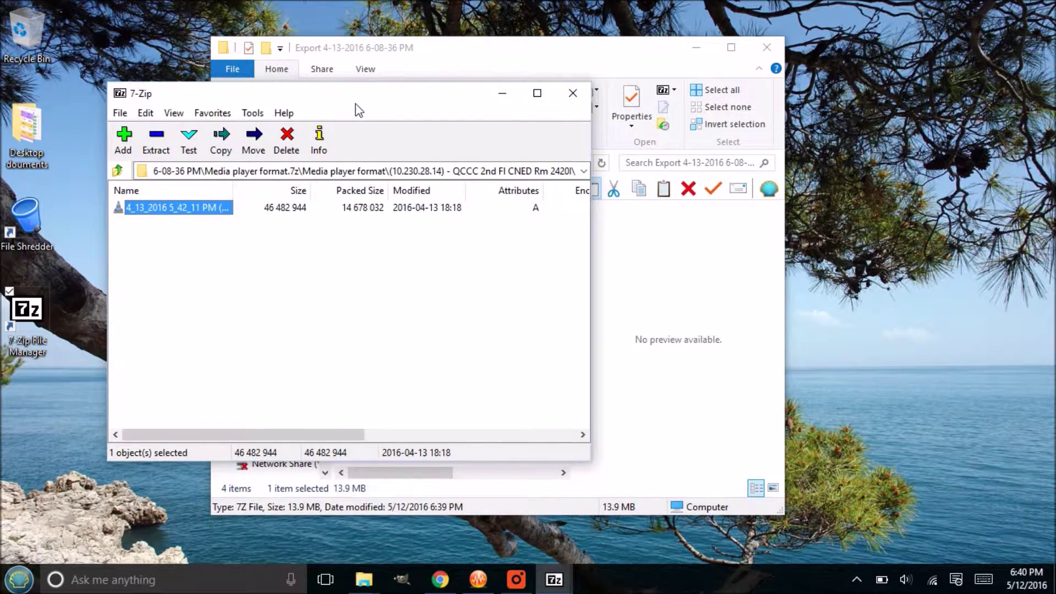
double_click(183, 209)
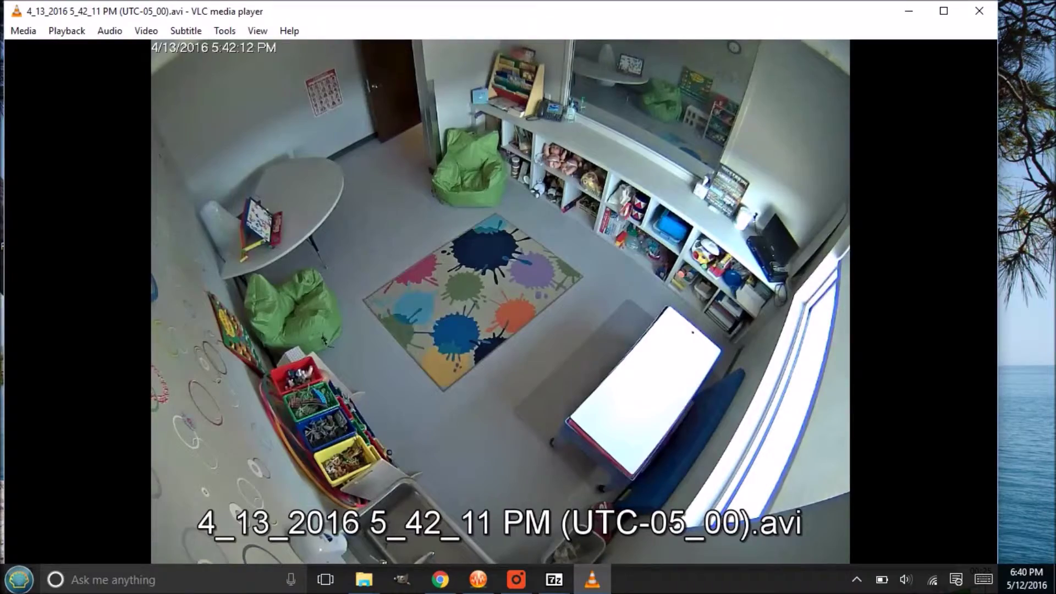
Step: Close VLC and create a new text document named 'A new file_secret file name' in Export
click(978, 11)
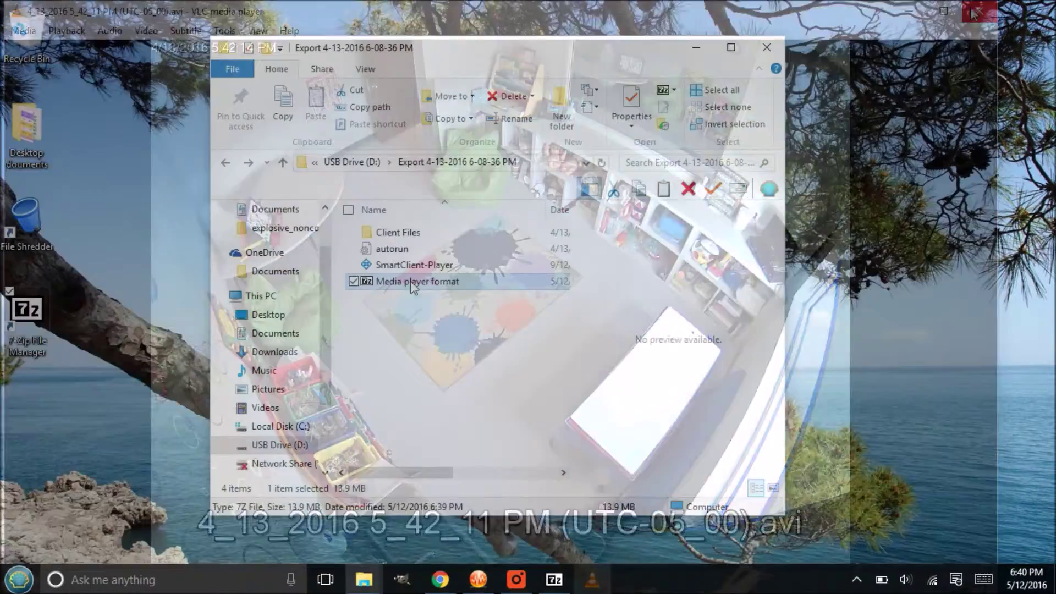
right_click(408, 296)
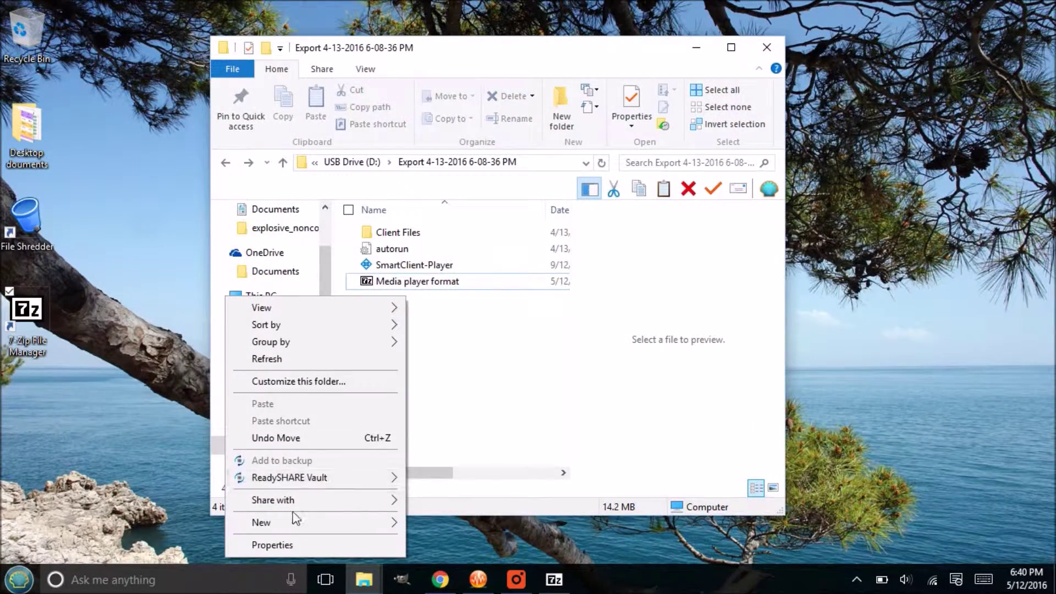
mouse_move(285, 523)
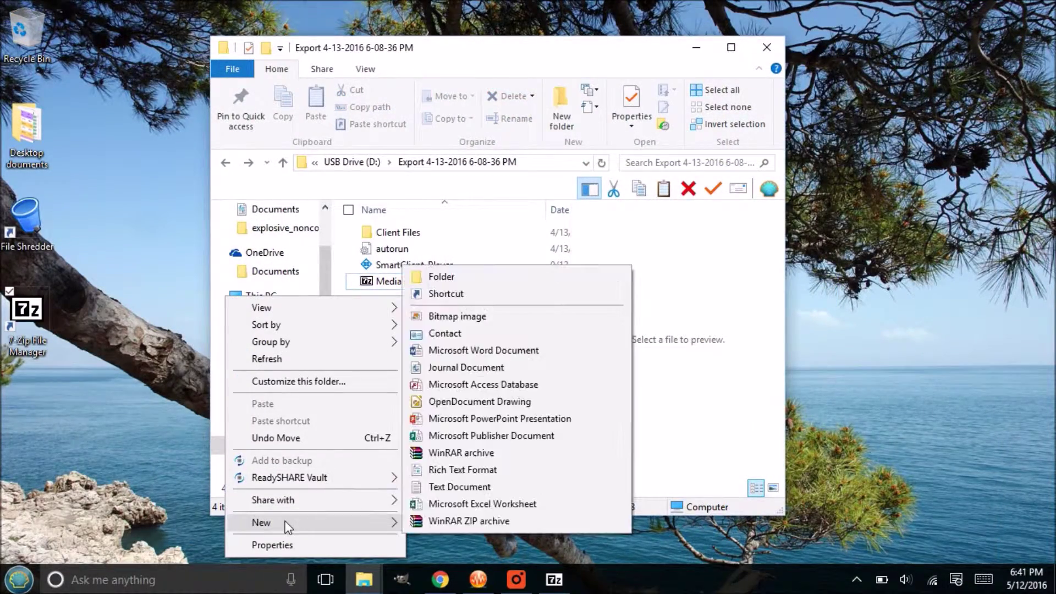
click(530, 485)
text(A new file)
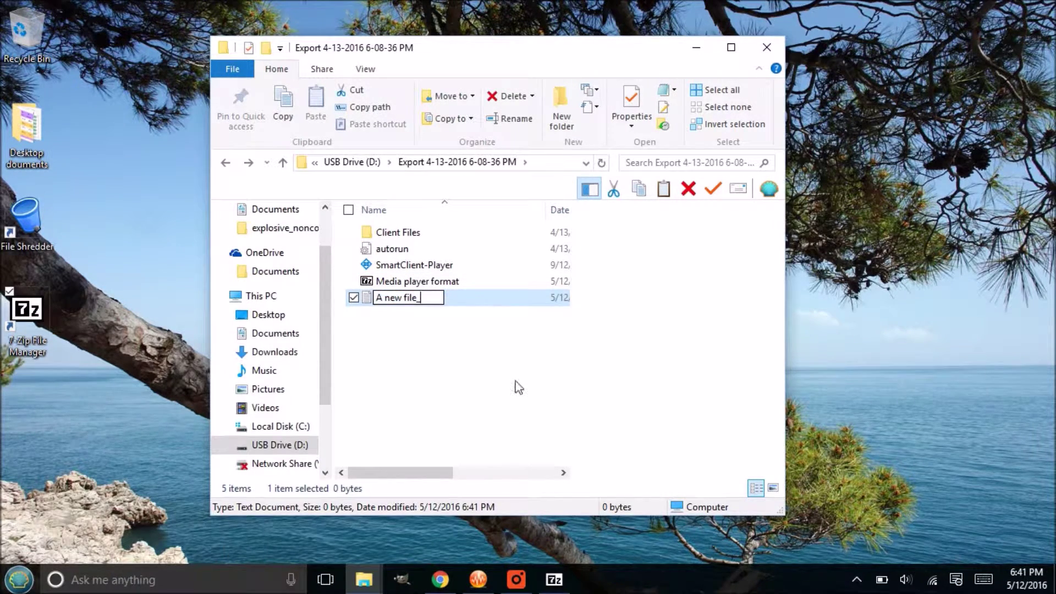
text(_secret file)
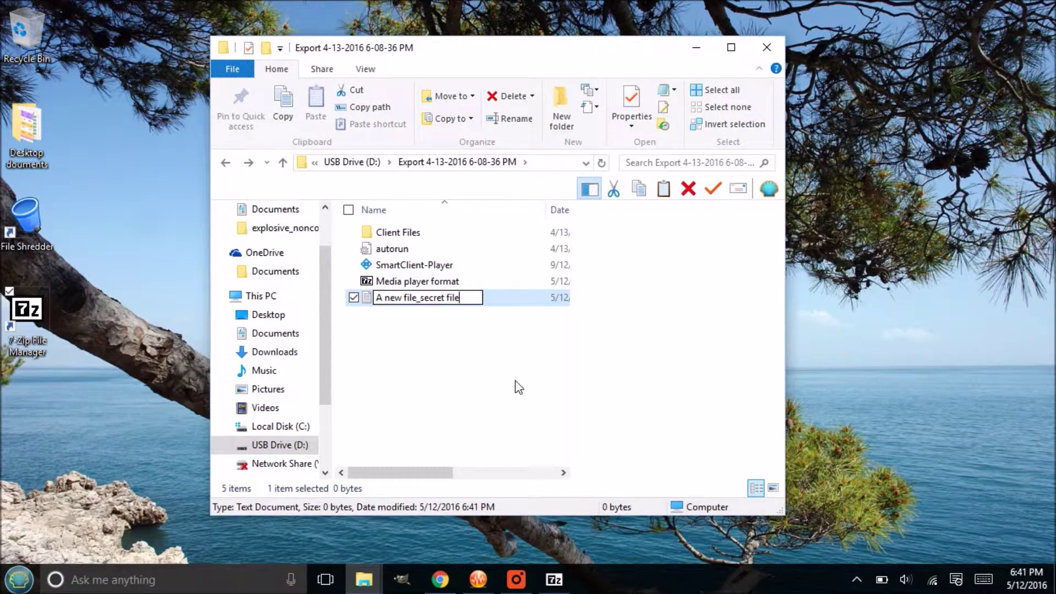
text( name)
key(Return)
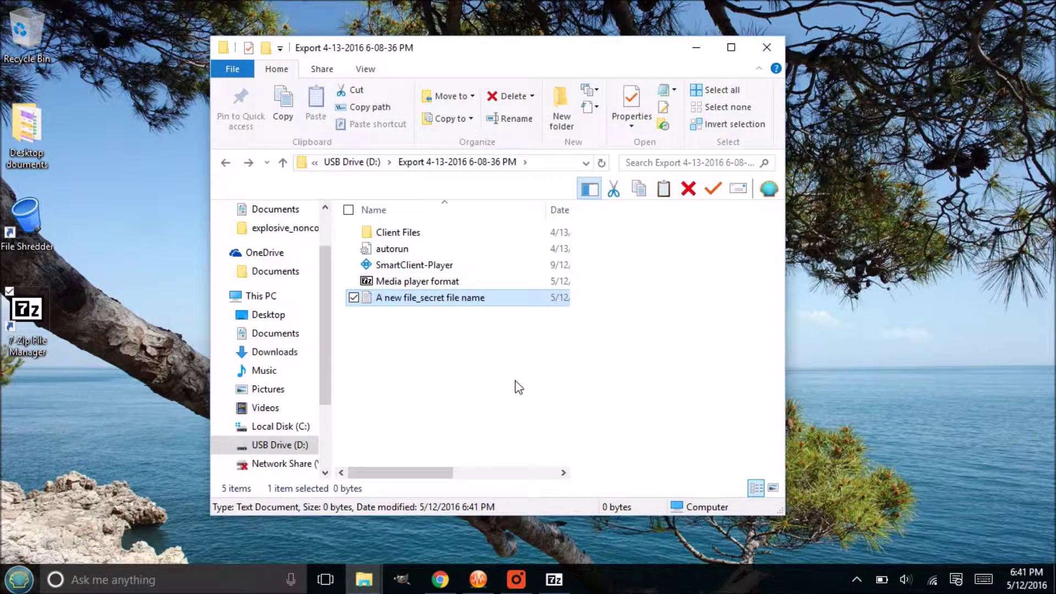
Step: Add the text 'sdvs' to the file in Notepad and close Notepad
double_click(412, 300)
text(sdvsfvds)
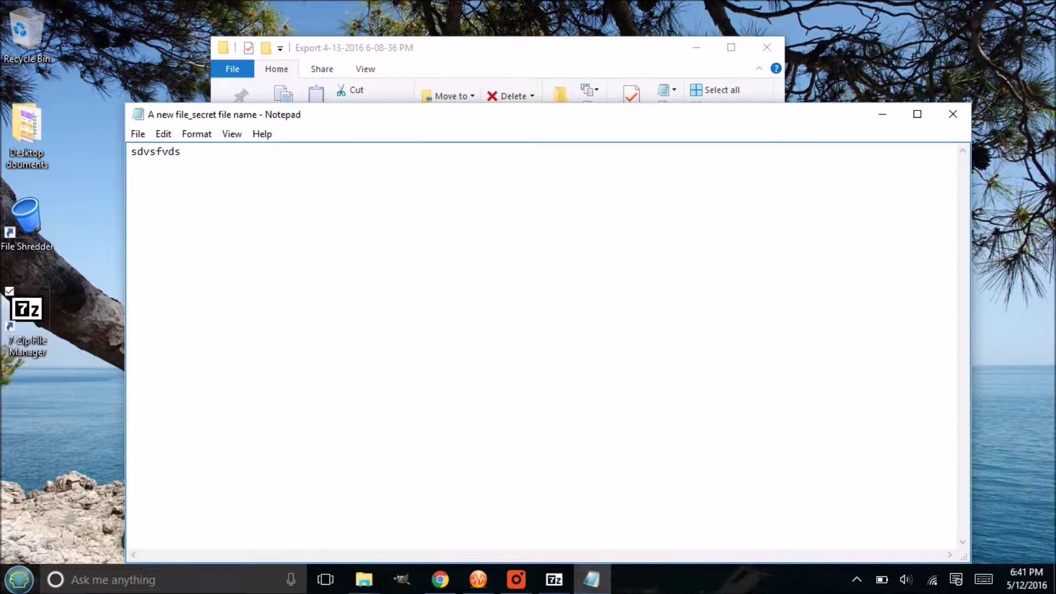
click(953, 114)
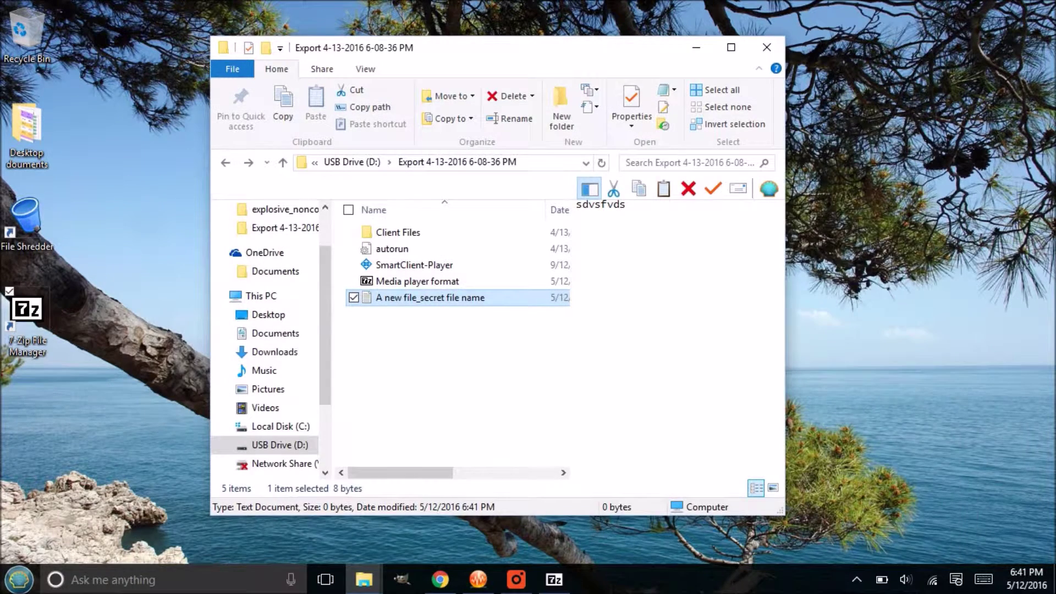
Step: Start 7-Zip's Add to archive for the text file with Delete files after compression ticked
right_click(451, 302)
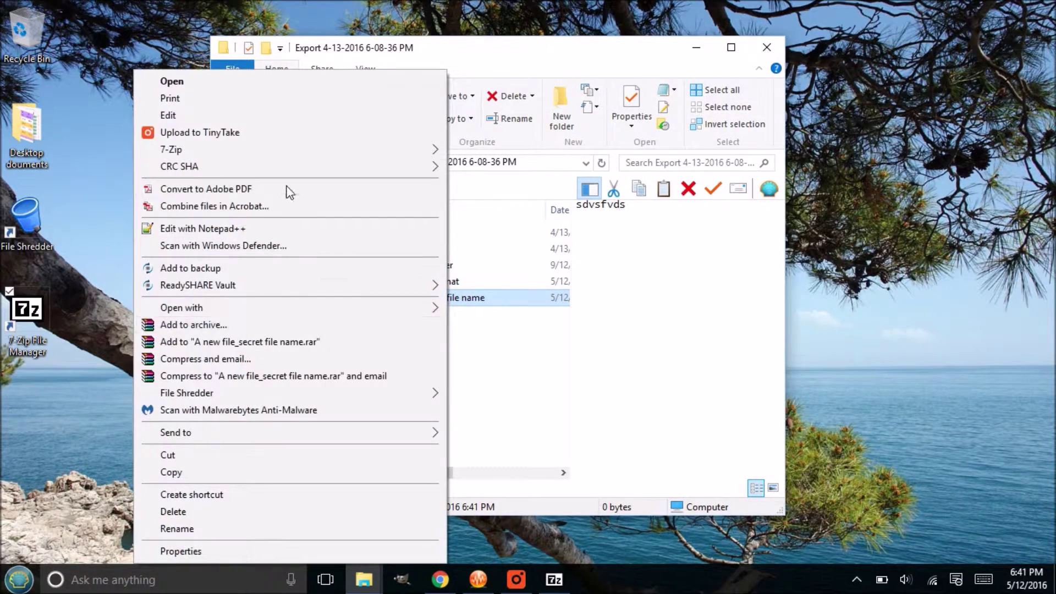
mouse_move(269, 150)
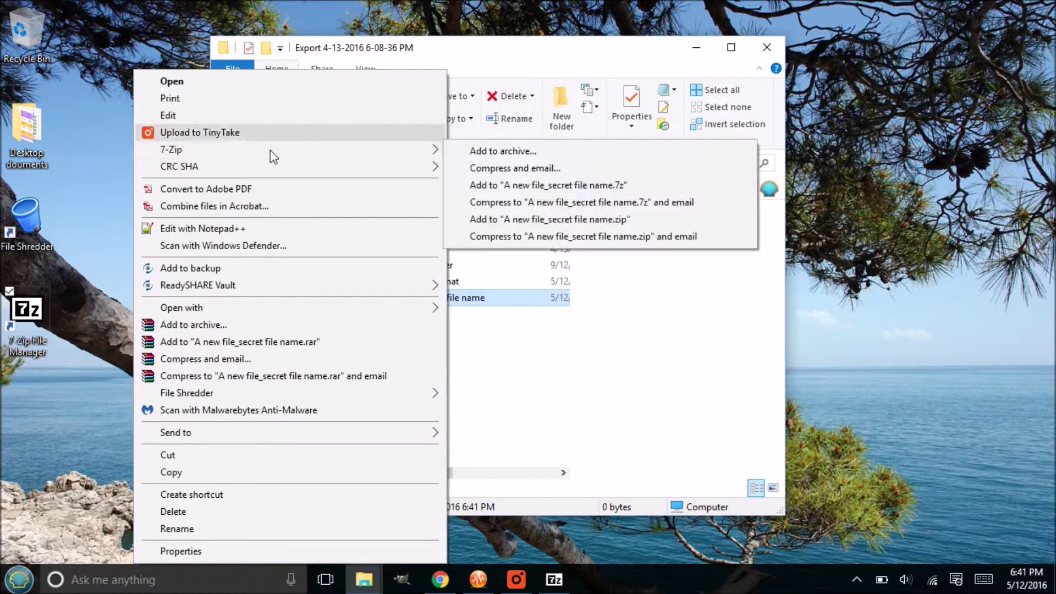
click(592, 151)
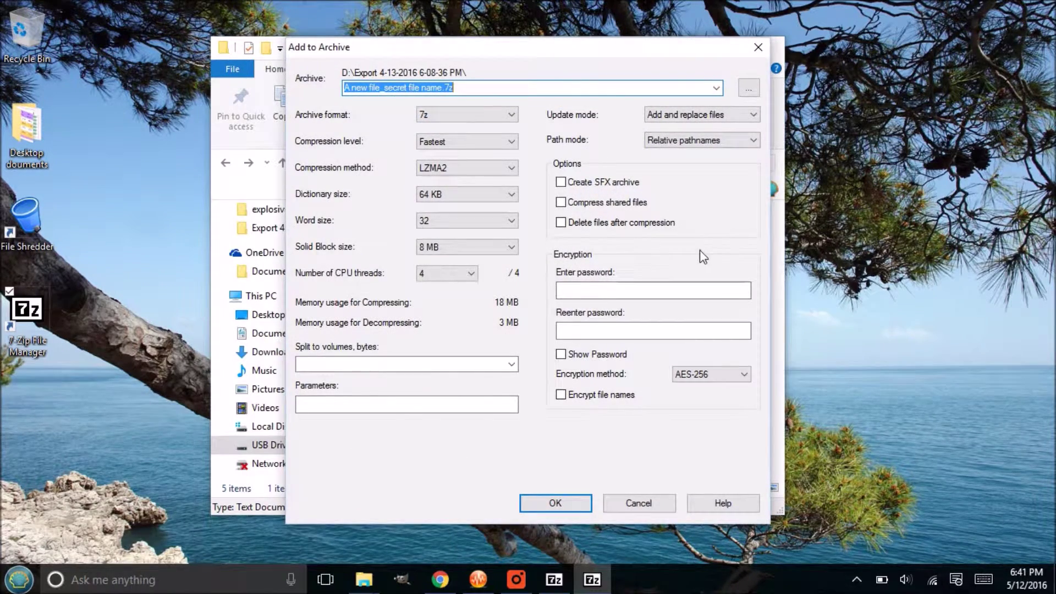
click(560, 224)
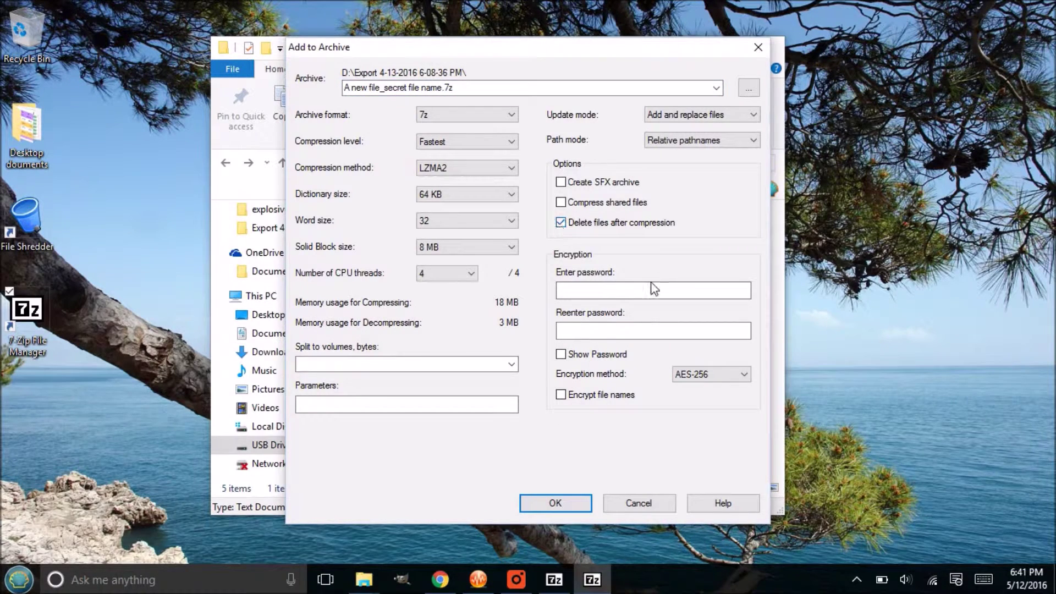
Step: Enter and confirm the archive password, enable Encrypt file names, and create the archive
click(630, 291)
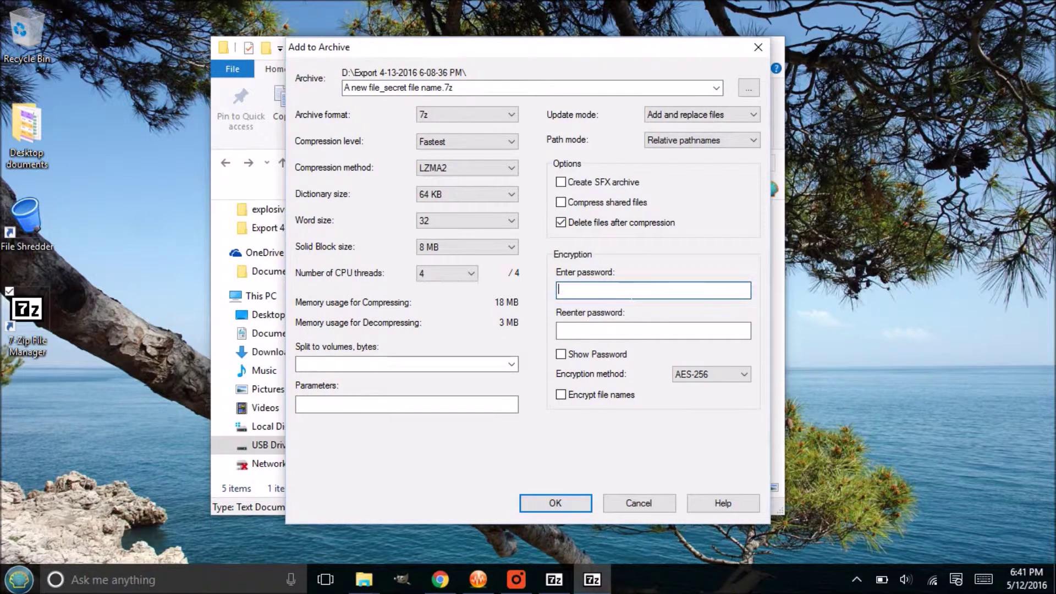
text(sd)
key(Tab)
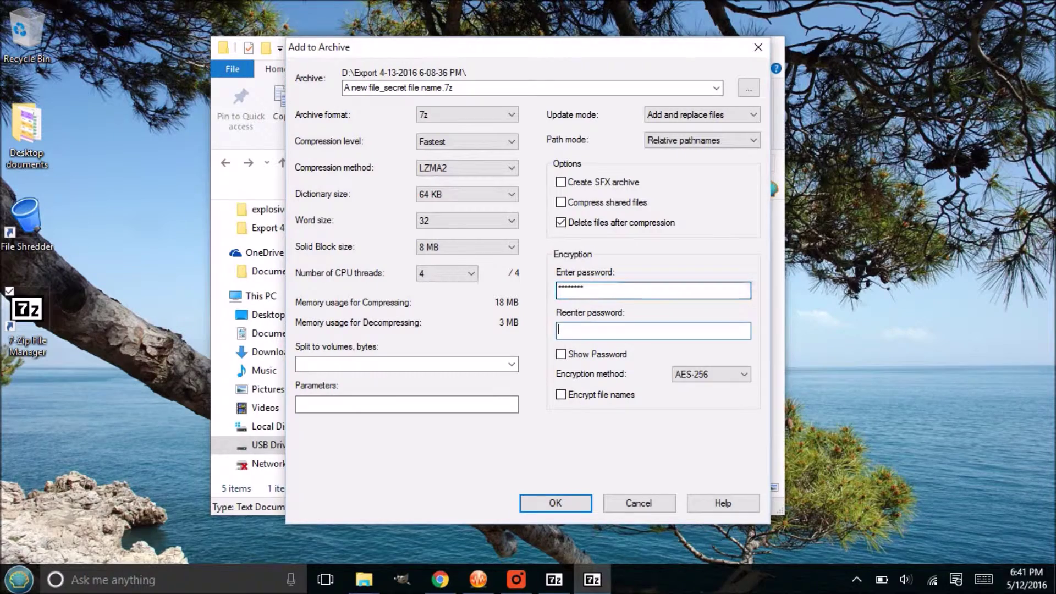
text(passw)
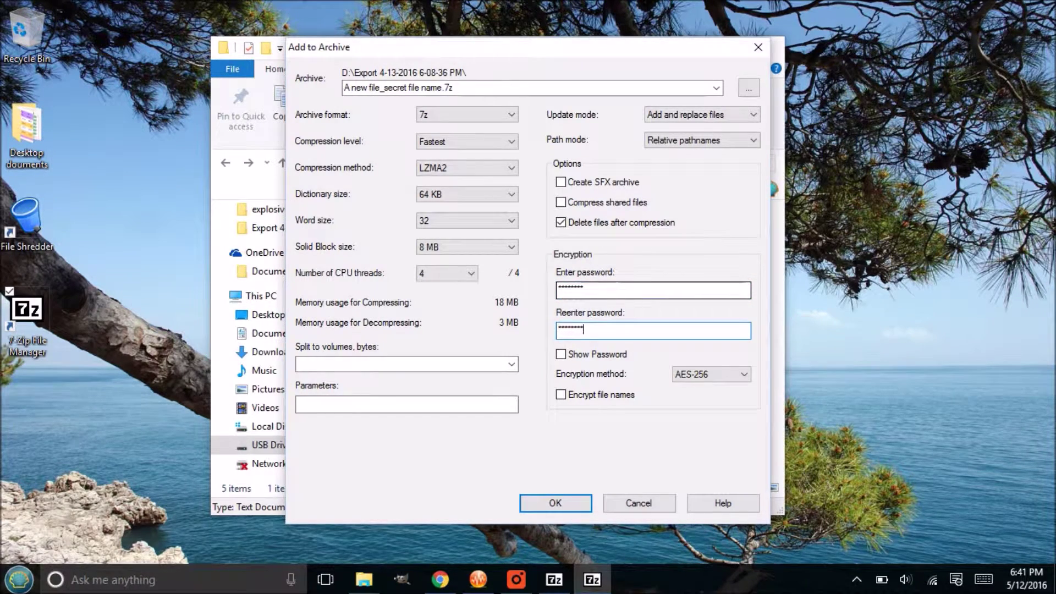
click(561, 395)
click(553, 504)
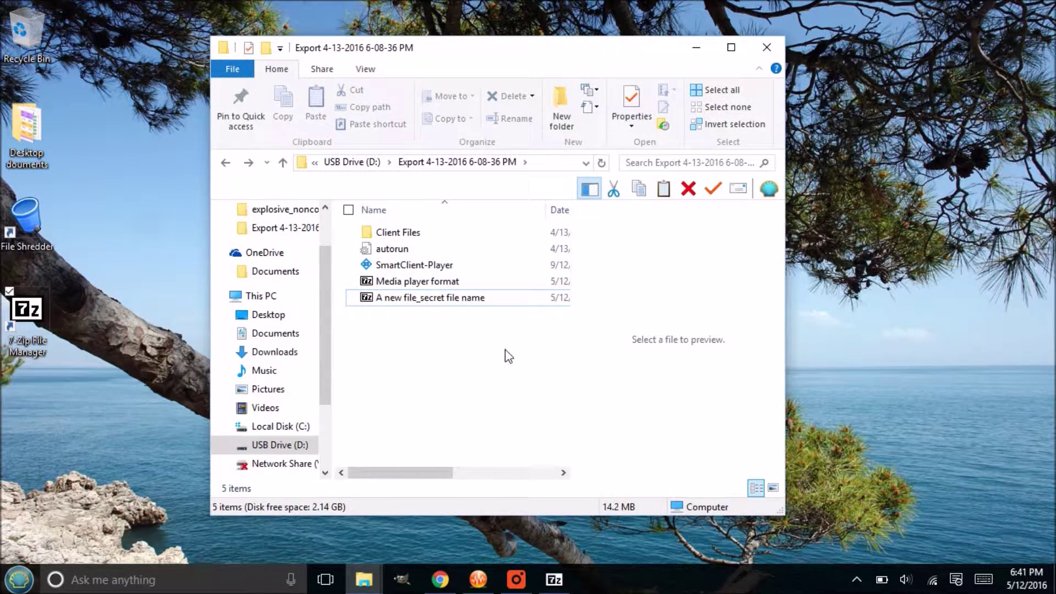
double_click(406, 300)
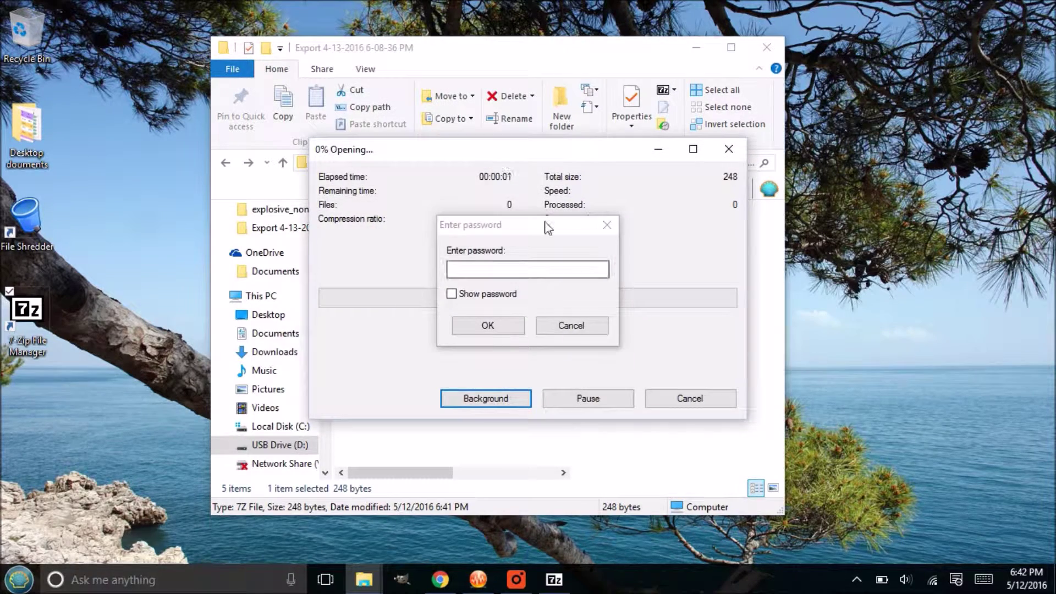
click(517, 268)
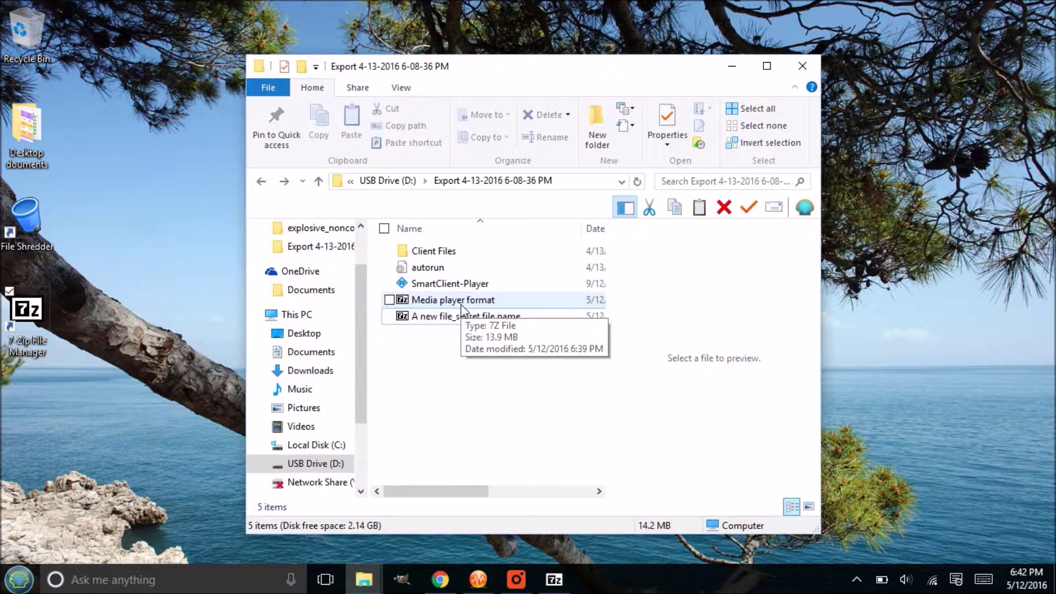
click(462, 306)
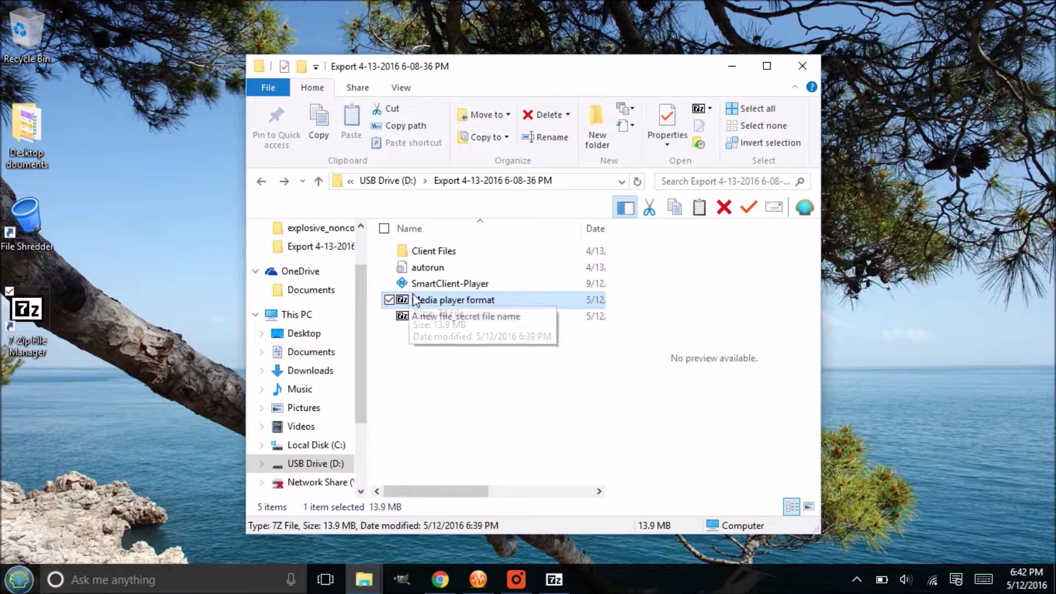
Step: Open Media player format.7z down to the .avi and play it after submitting the password
click(455, 302)
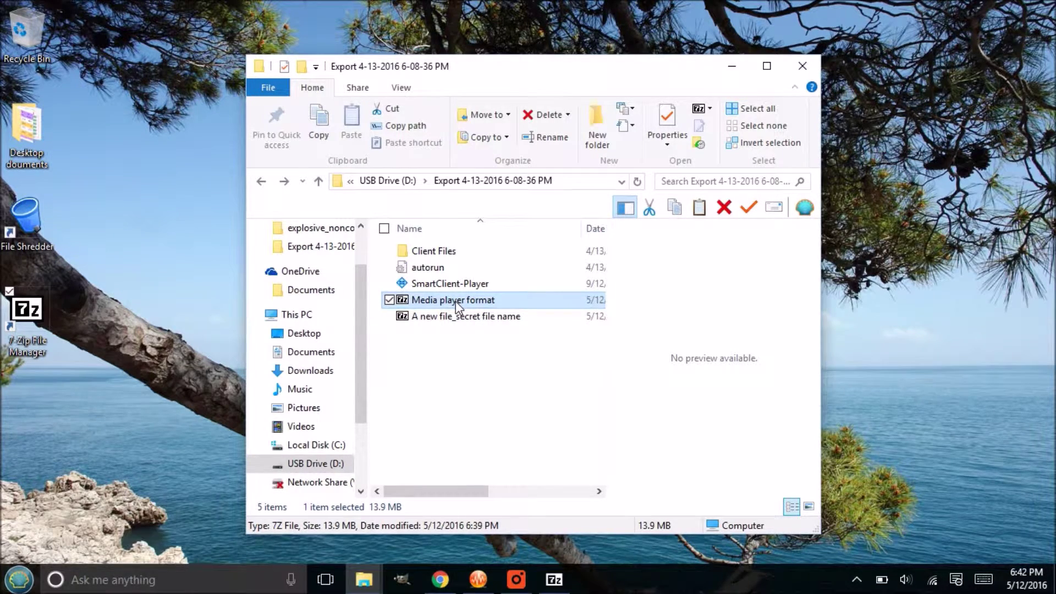
double_click(404, 299)
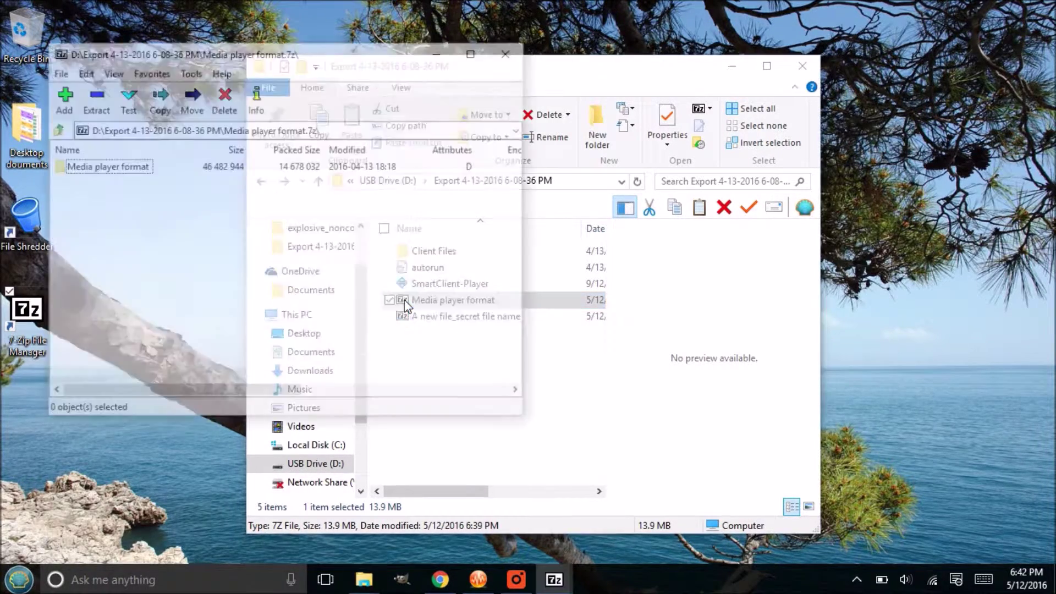
double_click(137, 166)
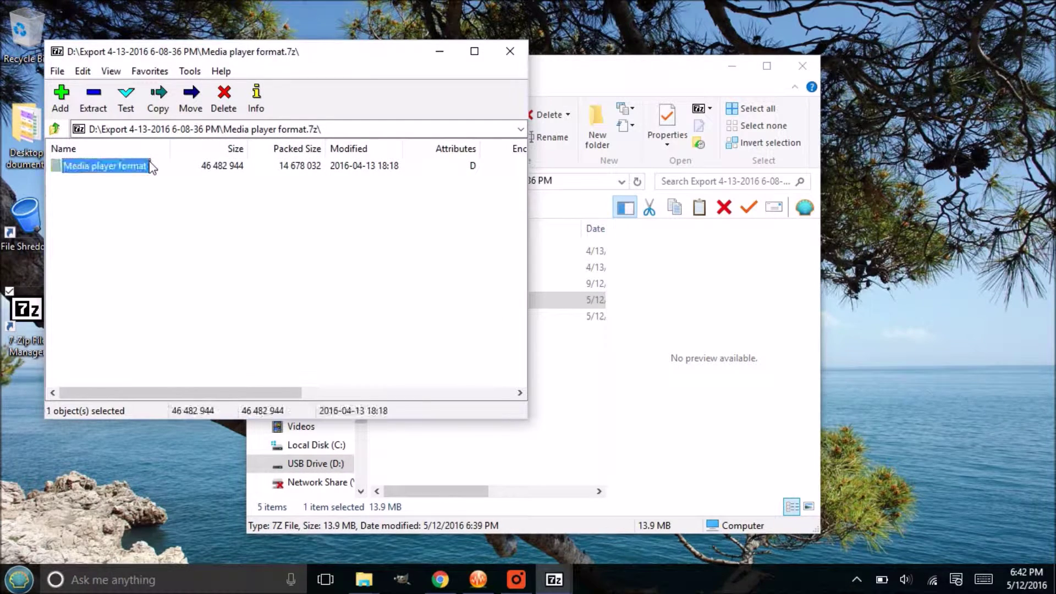
double_click(137, 165)
double_click(137, 166)
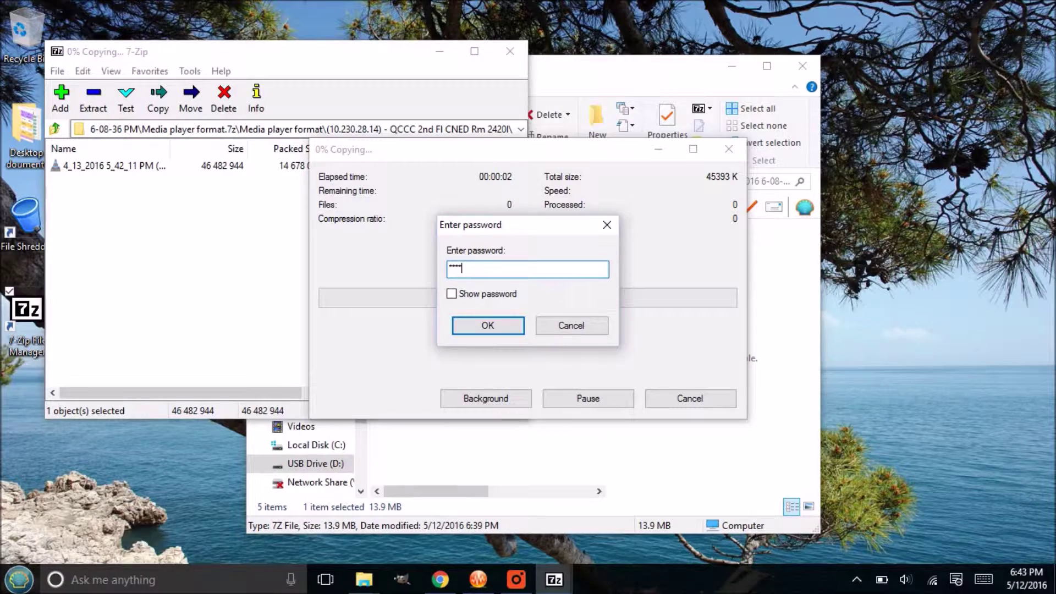
key(Return)
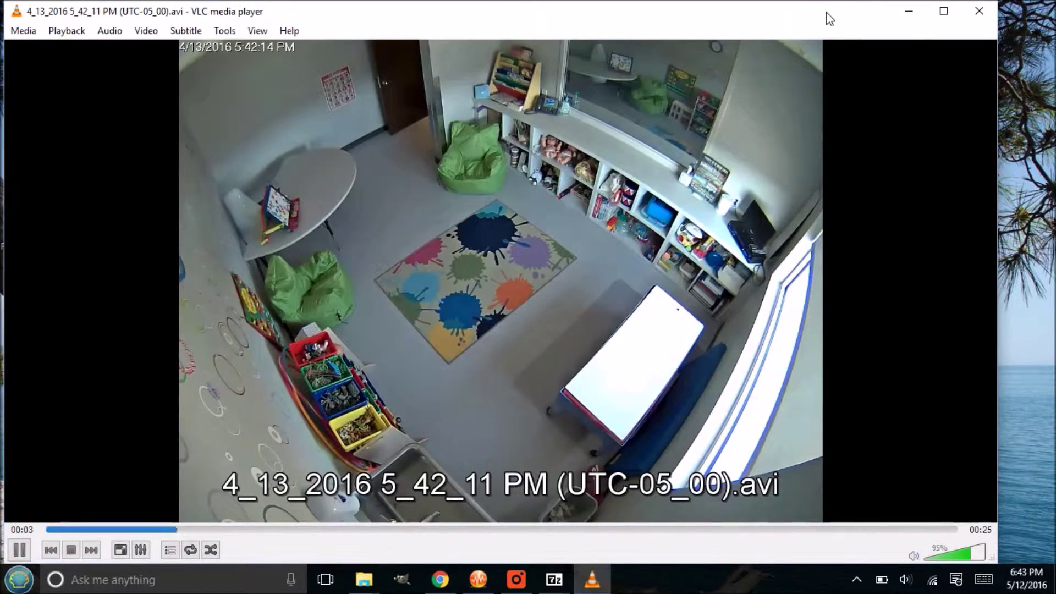
Step: Close VLC and move the 7-Zip window aside to uncover the Export folder
drag(826, 12, 867, 8)
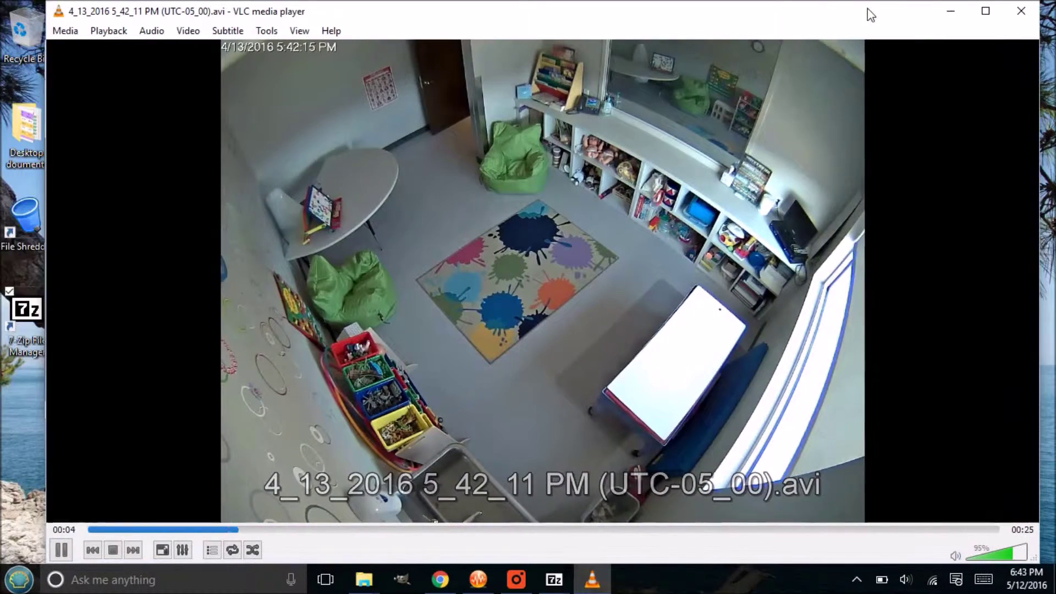
click(1023, 12)
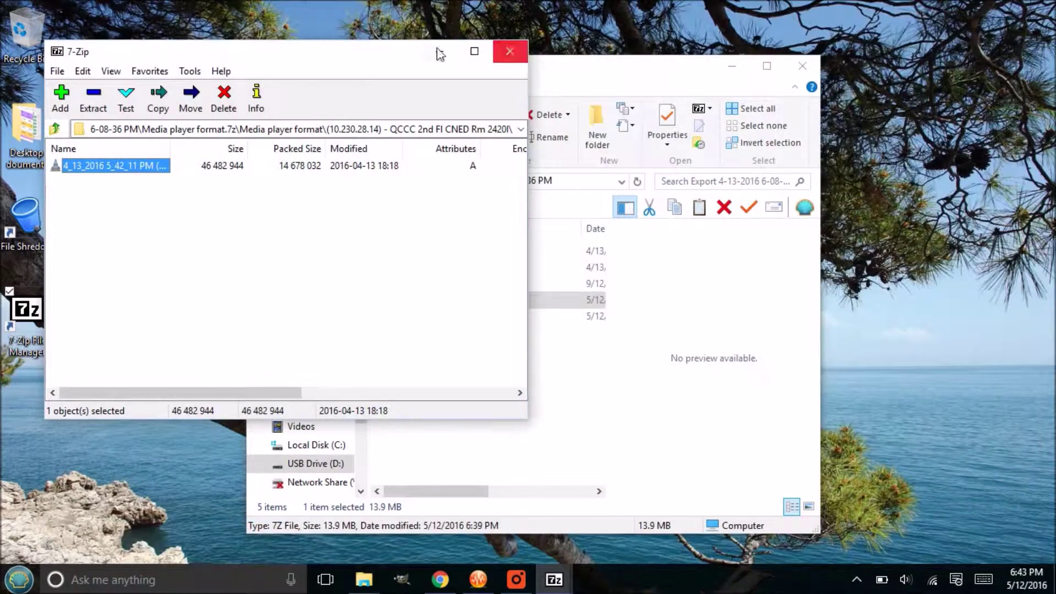
drag(377, 51, 497, 50)
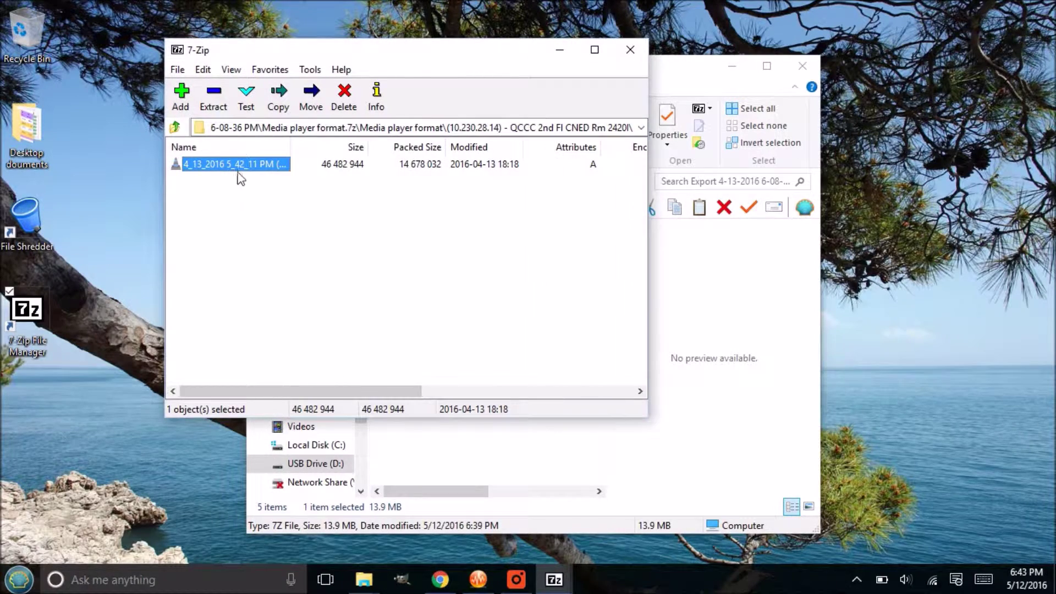
drag(367, 53, 202, 109)
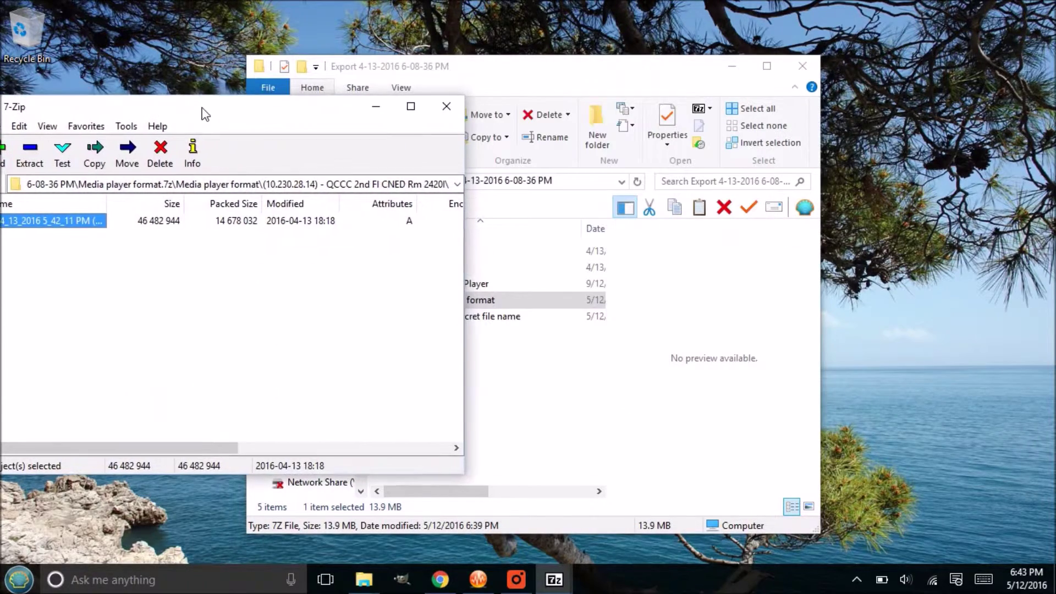
Step: Bring the Export folder forward and select its items, ending on Media player format.7z
click(523, 394)
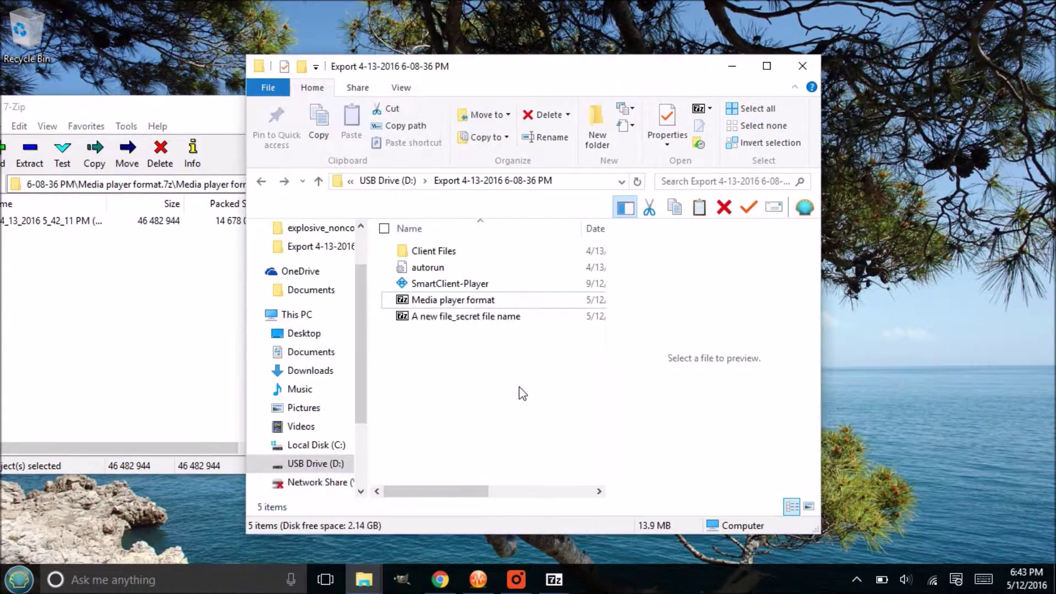
click(434, 283)
click(428, 269)
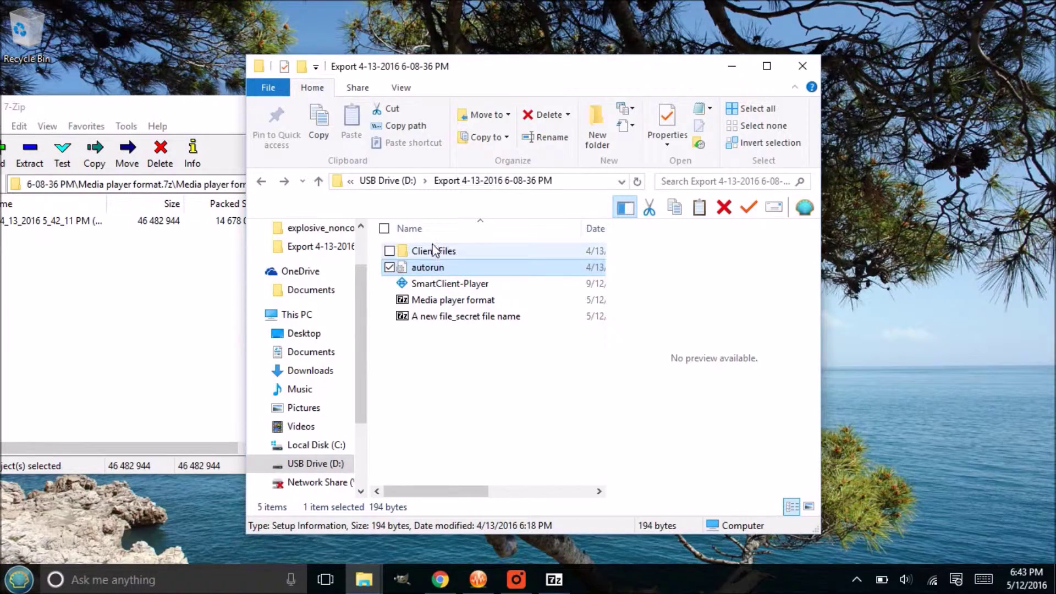
click(435, 251)
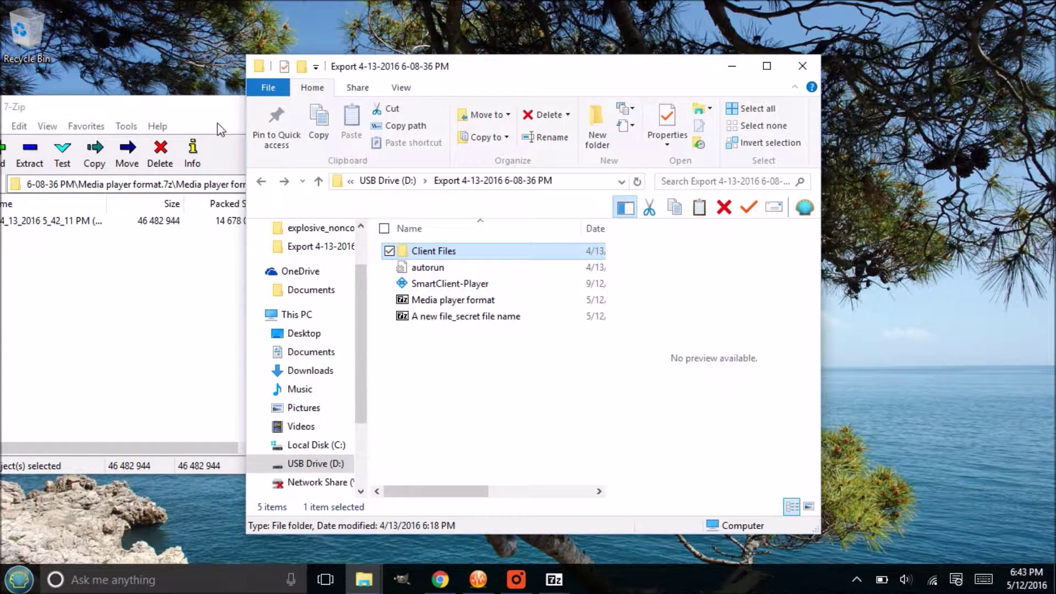
click(425, 287)
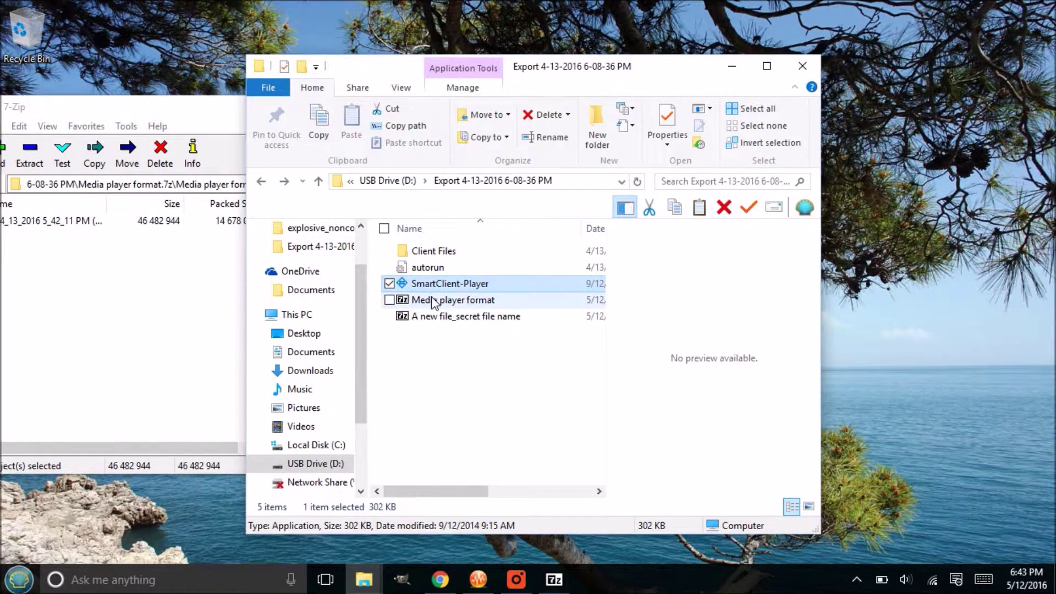
click(434, 302)
Step: Drag the .avi recording out of the archive onto the desktop and play it
drag(189, 113, 507, 126)
drag(358, 238, 166, 196)
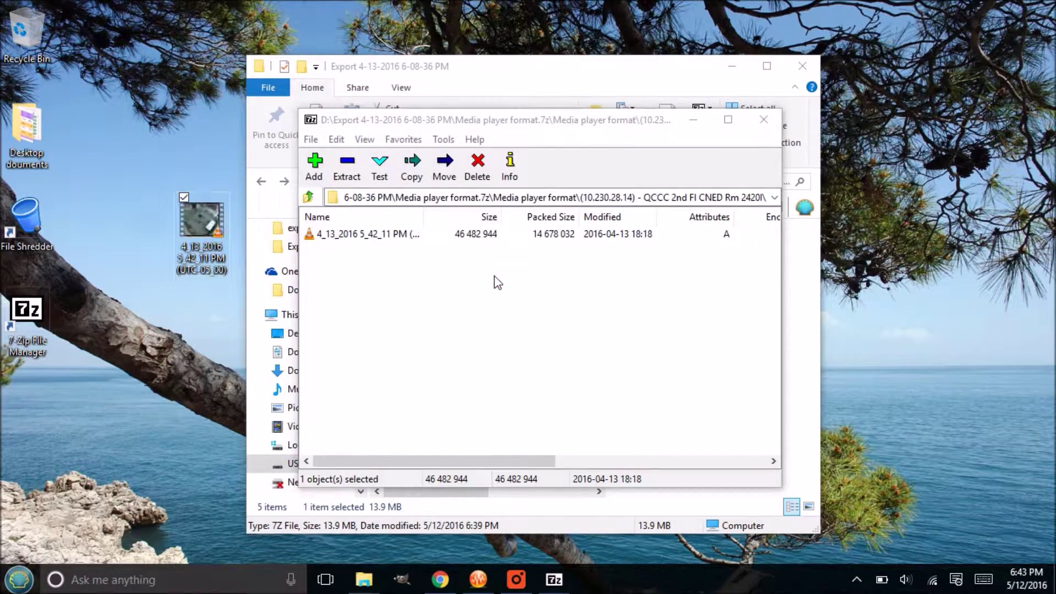
double_click(200, 242)
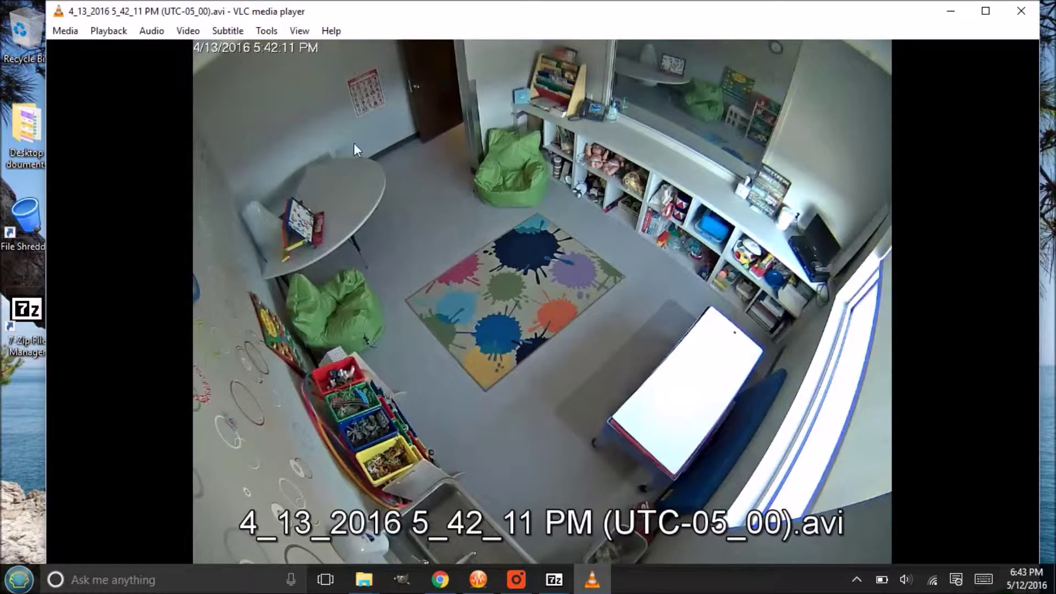
Step: Close VLC and the 7-Zip window, then select the extracted video on the desktop
click(1022, 11)
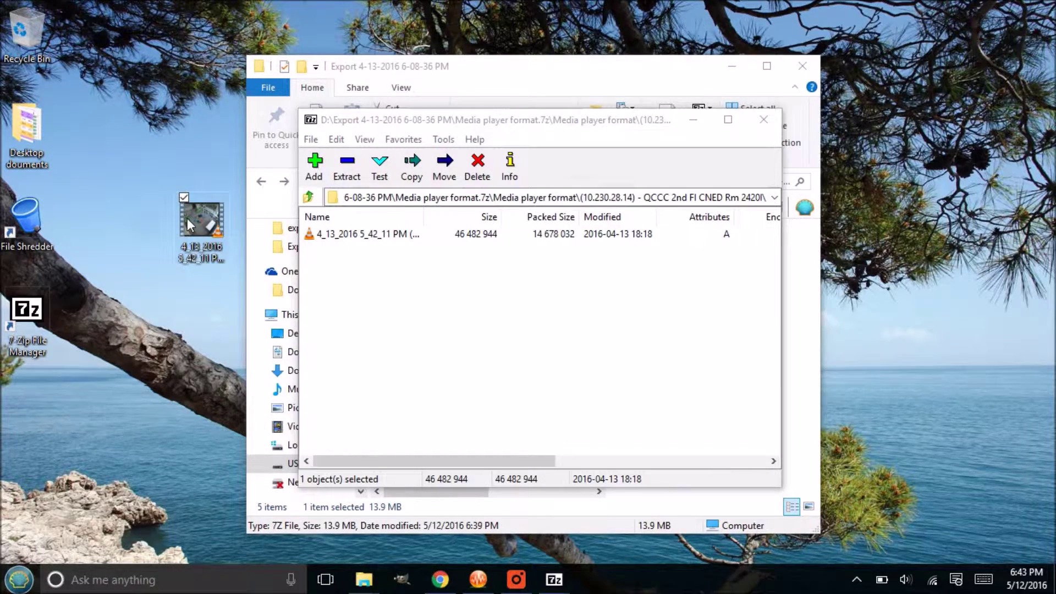
click(763, 123)
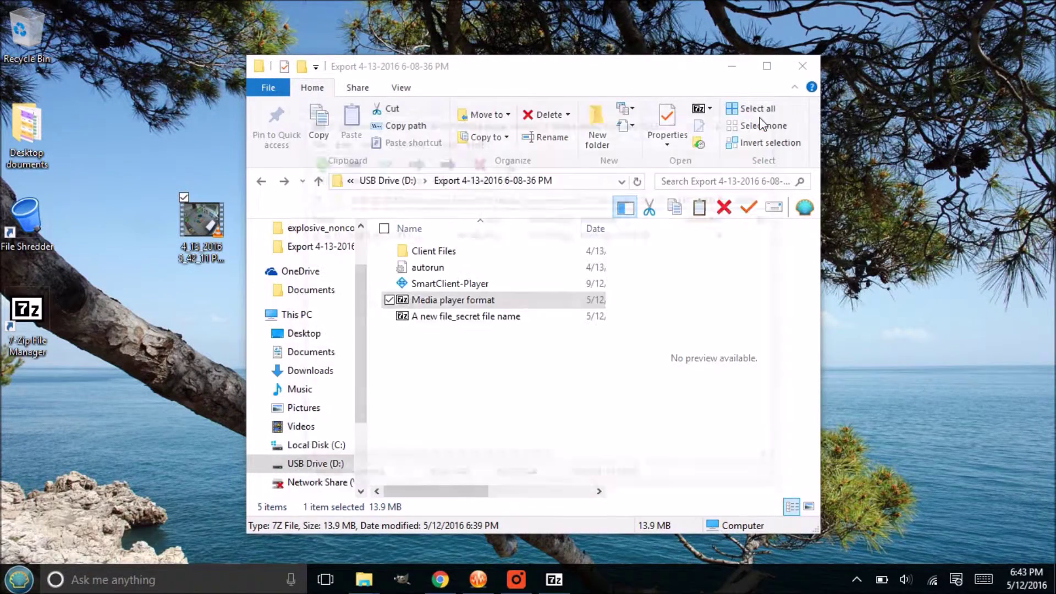
click(191, 223)
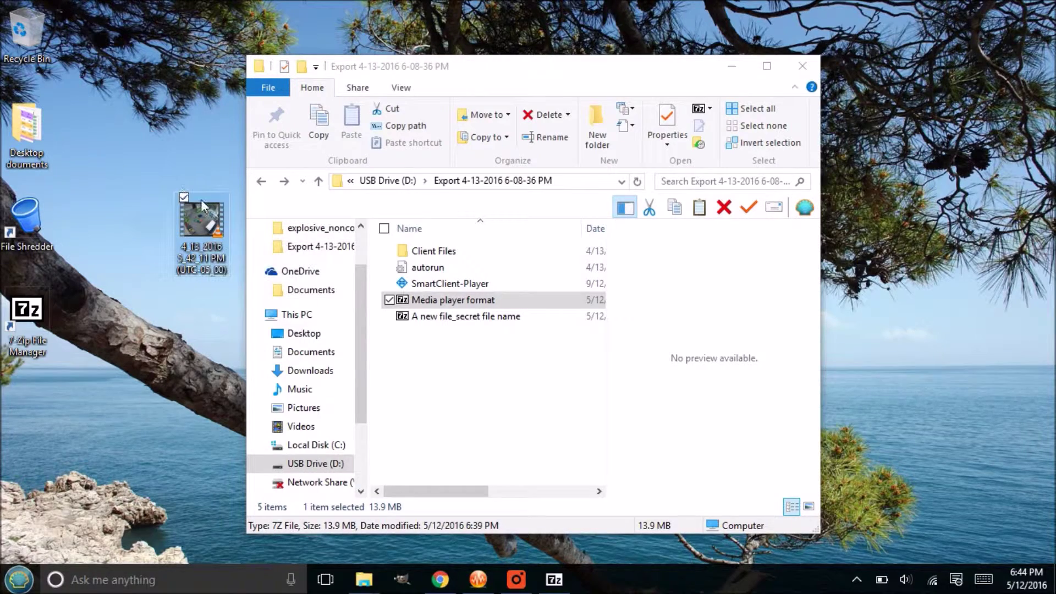
Step: Drag the extracted video icon left beside the File Shredder shortcut and reselect it
drag(203, 202, 144, 203)
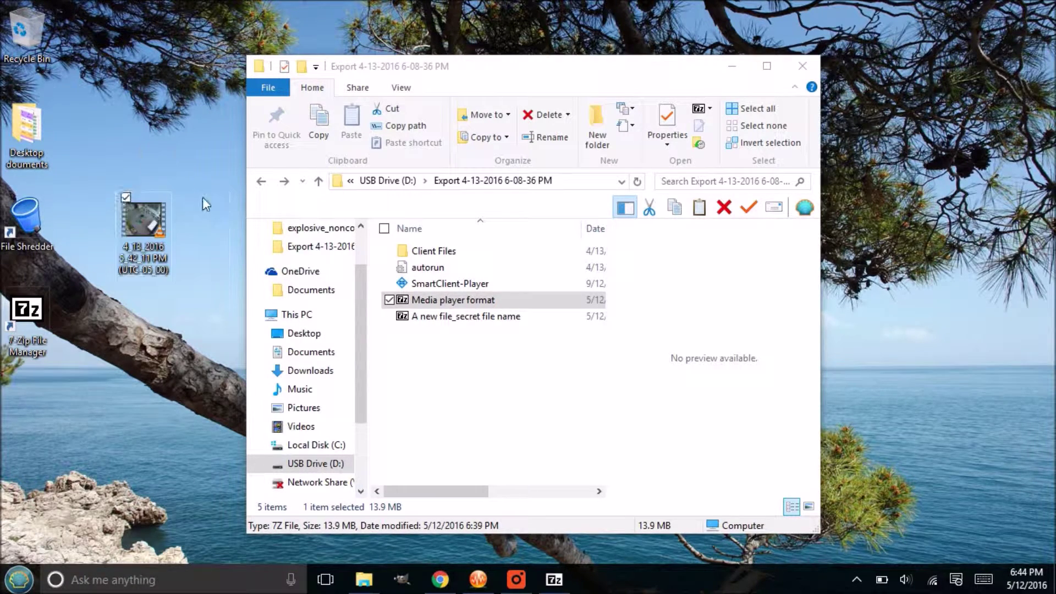
mouse_move(144, 220)
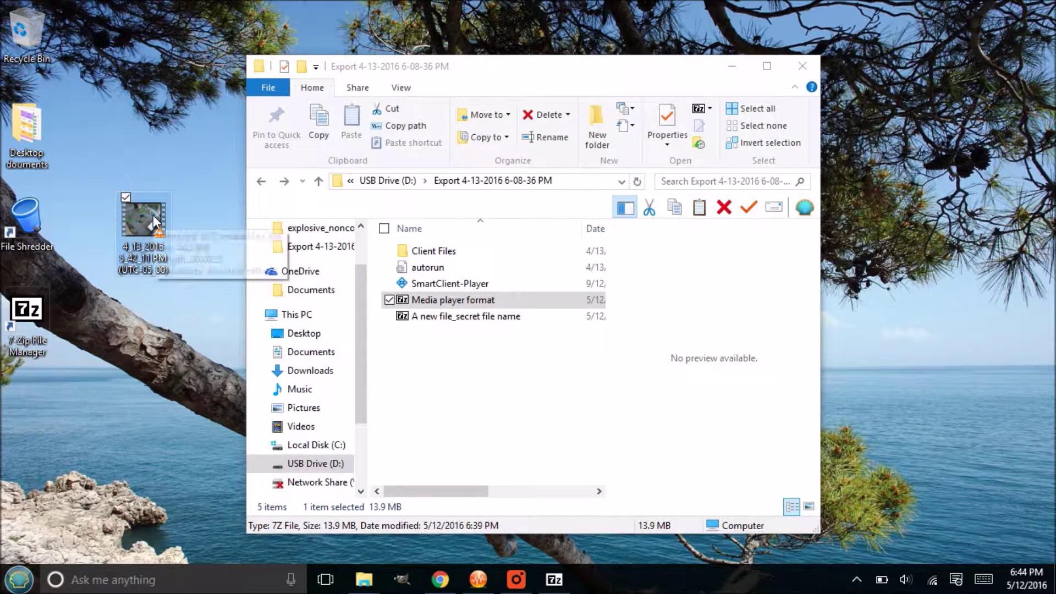
click(35, 223)
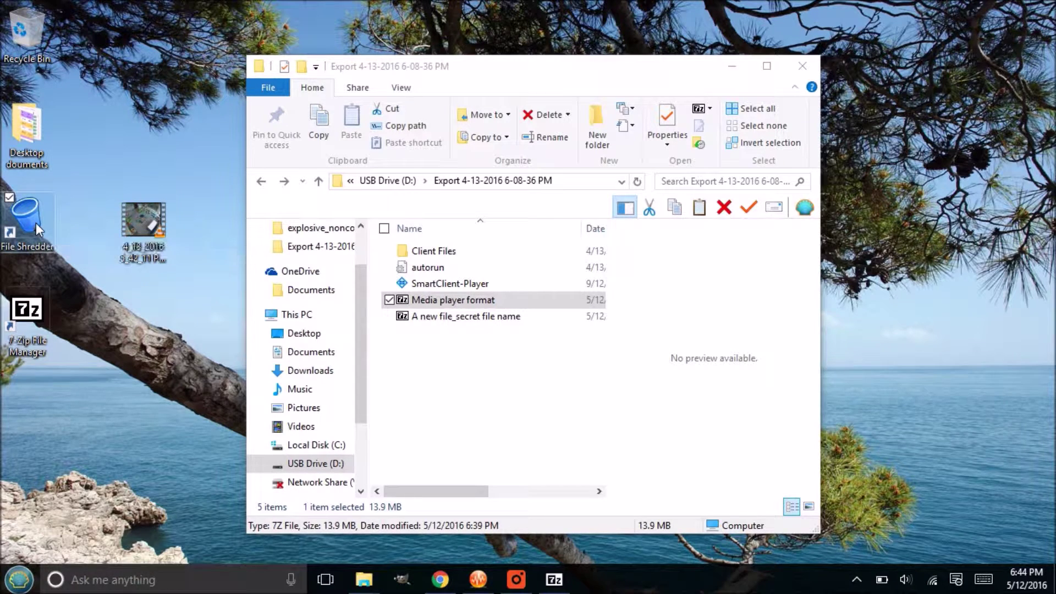
click(163, 231)
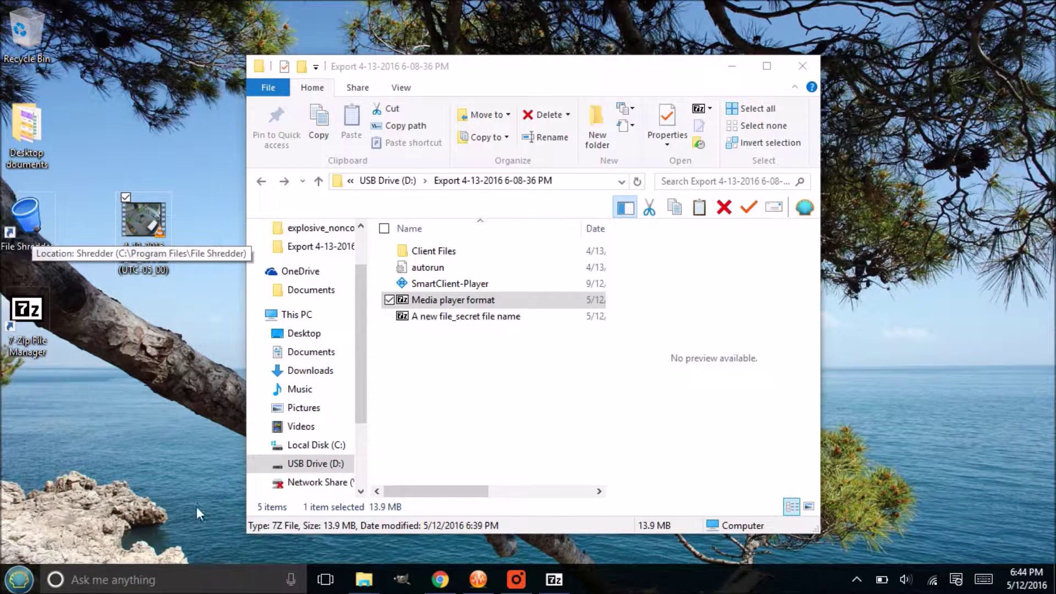
click(443, 582)
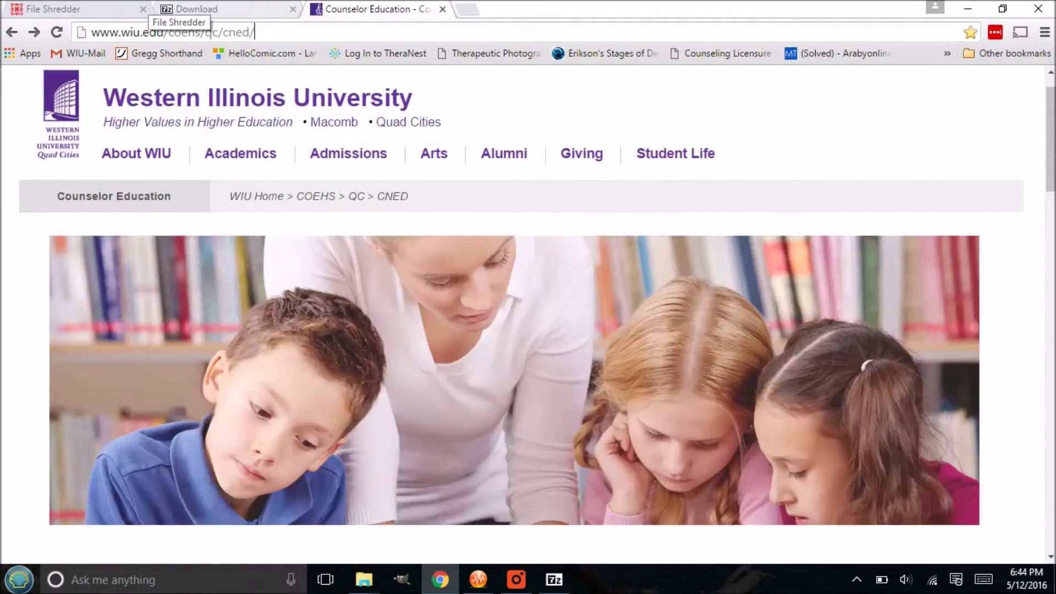
click(106, 9)
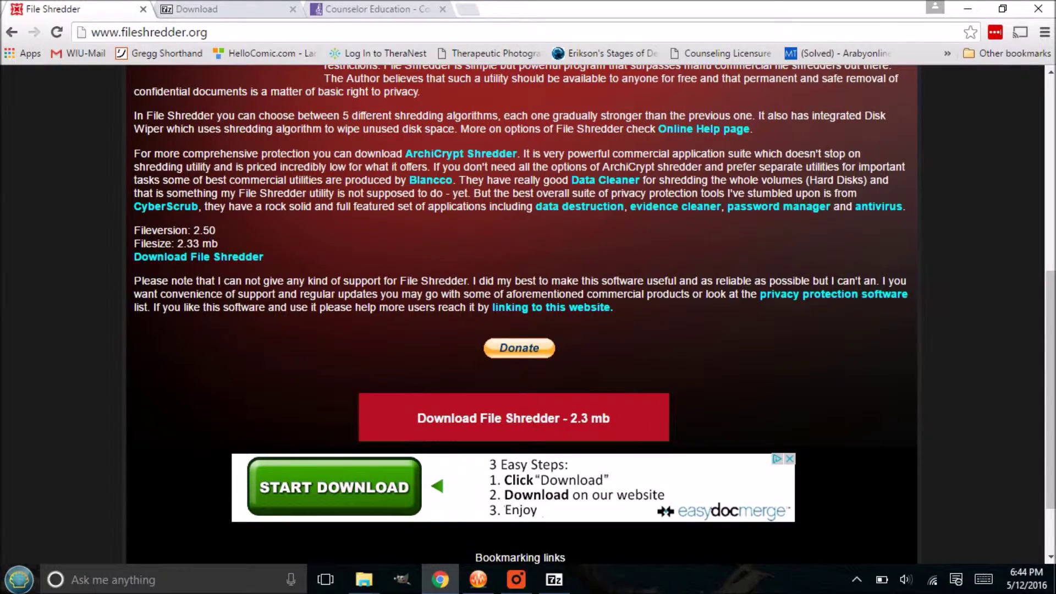
scroll(513, 152, up, 6)
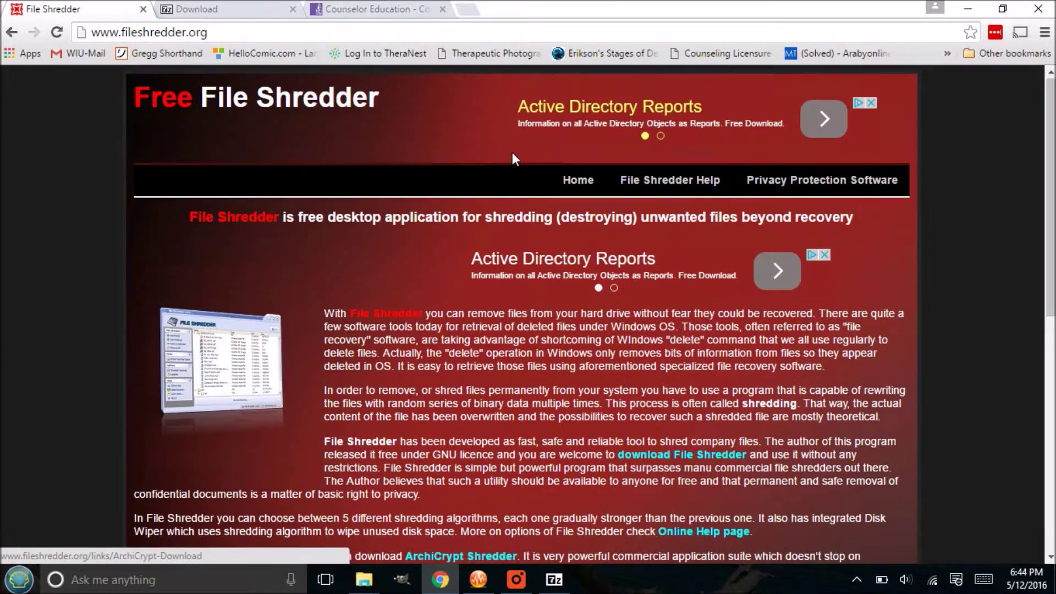
scroll(513, 152, down, 7)
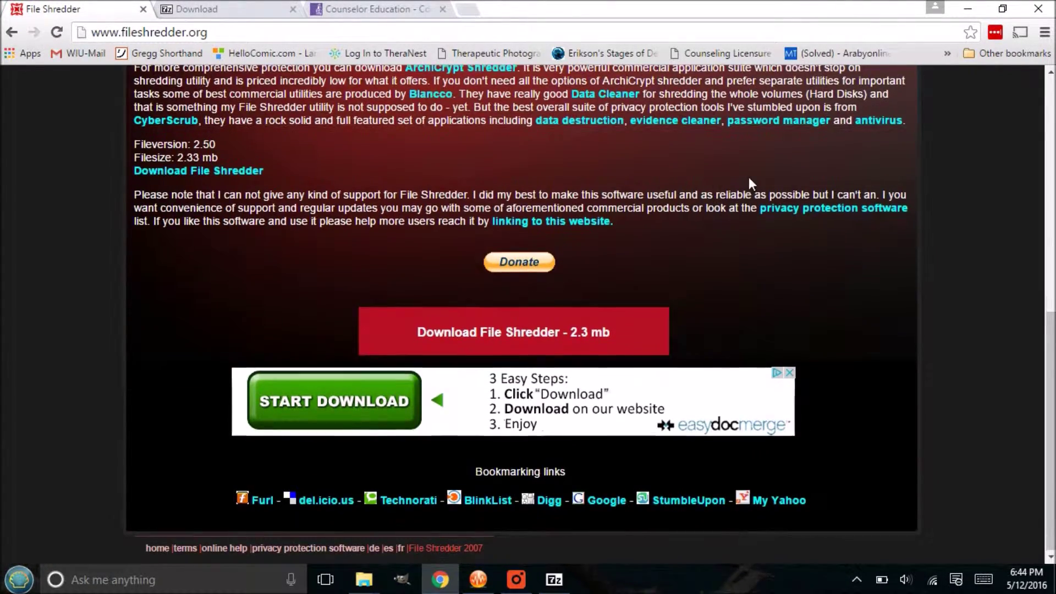
scroll(748, 177, up, 9)
click(970, 9)
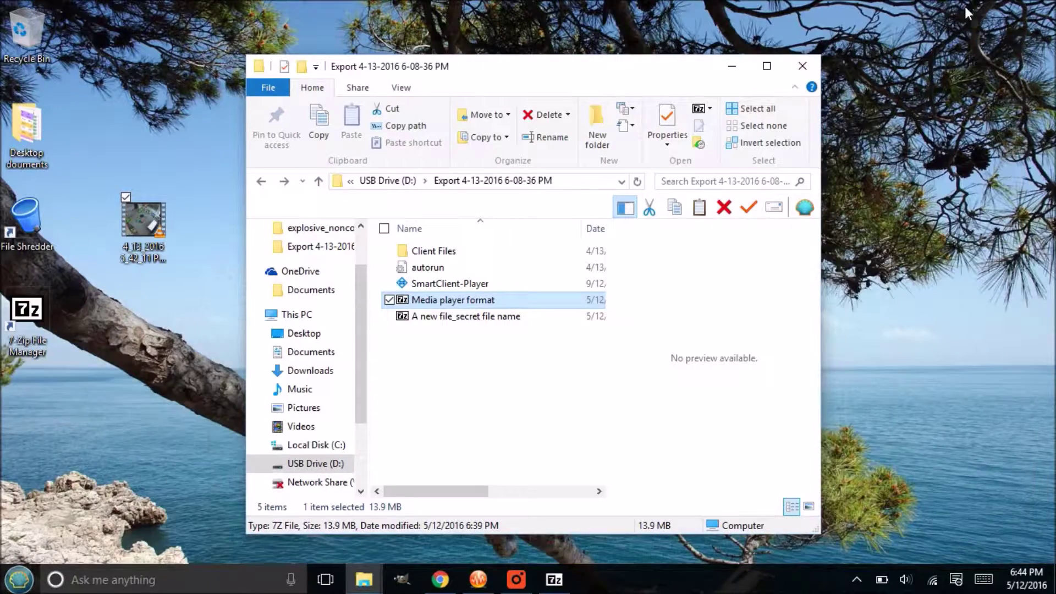
Step: Launch File Shredder and add the desktop .avi recording to its shred list
double_click(27, 233)
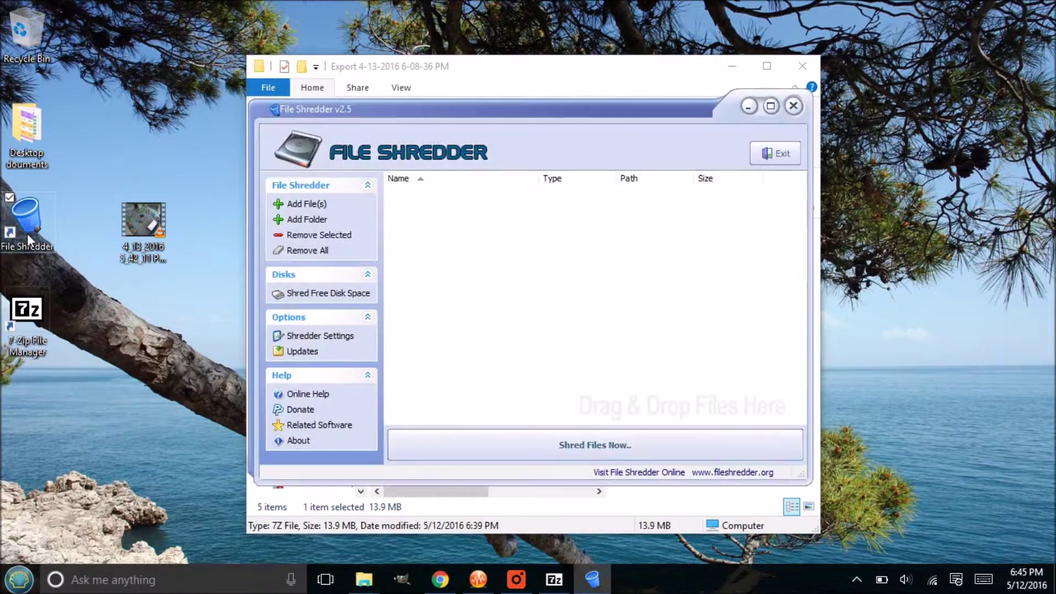
drag(509, 112, 645, 95)
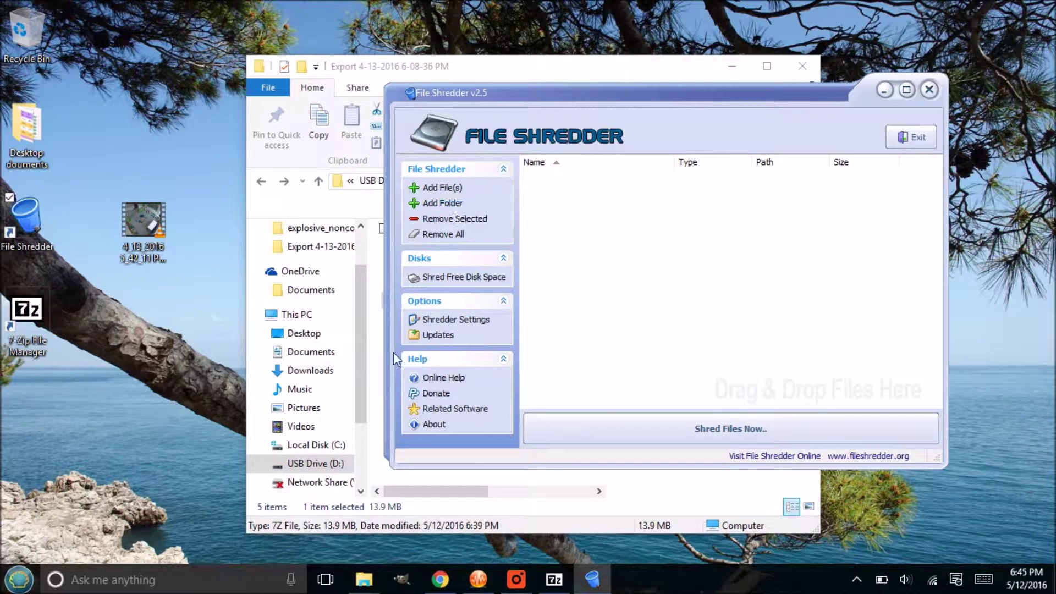
drag(141, 220, 581, 209)
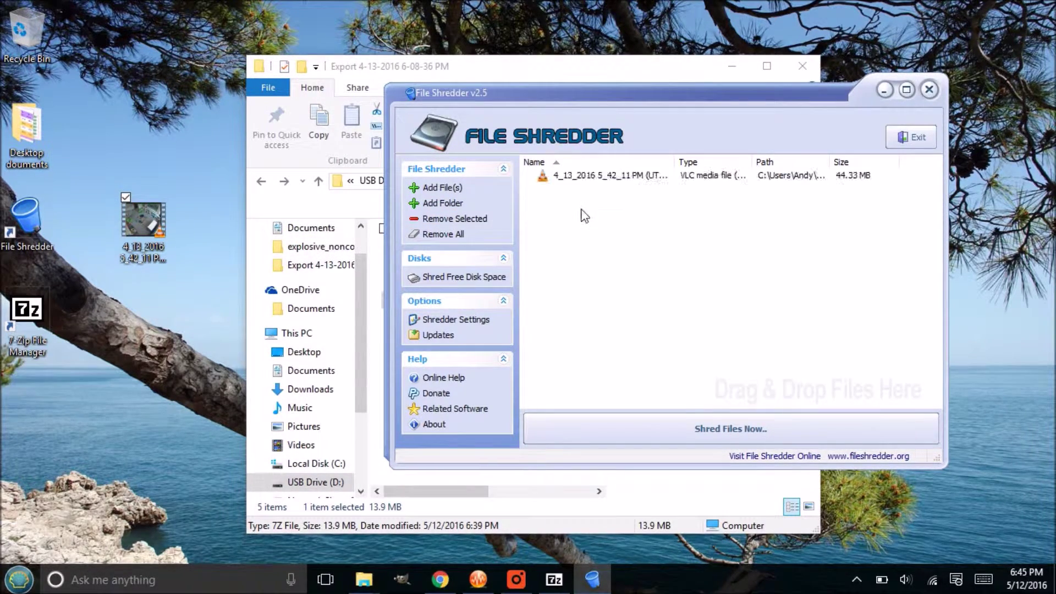
click(624, 182)
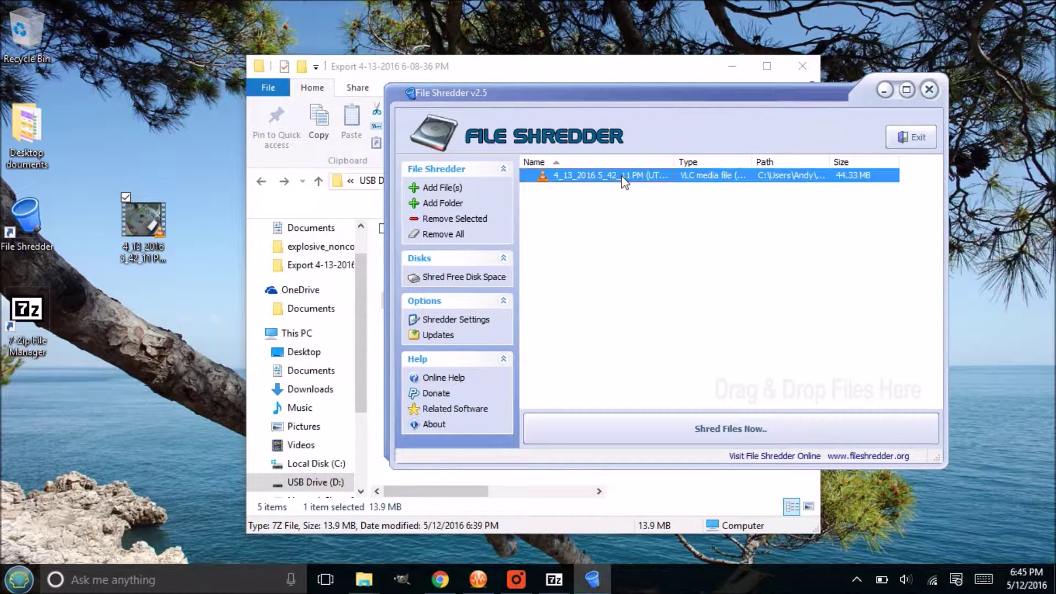
Step: Shred the queued video, confirm with OK, and close File Shredder
click(752, 434)
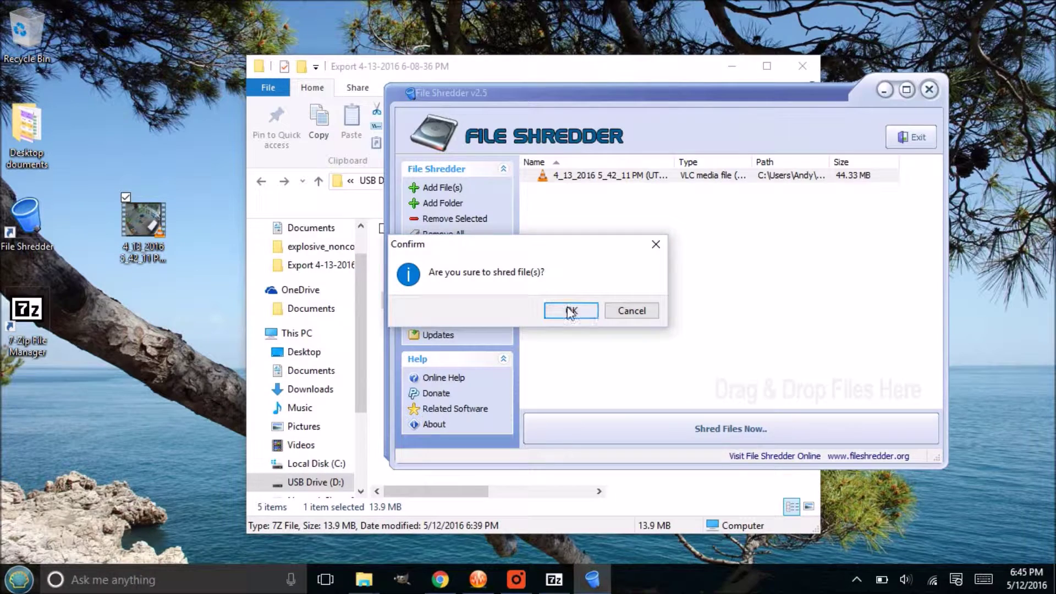
click(571, 311)
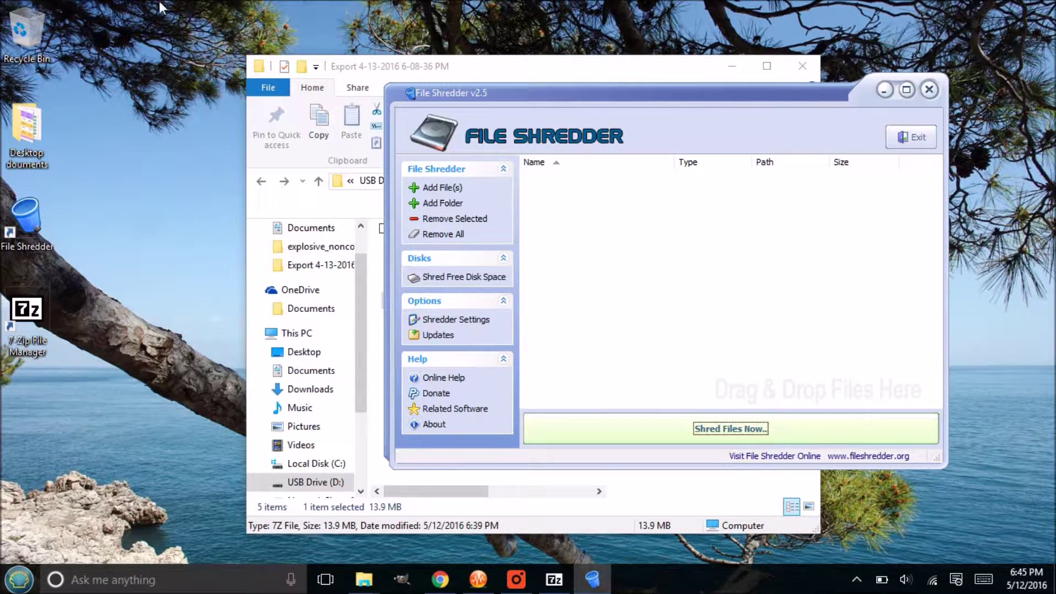
click(25, 39)
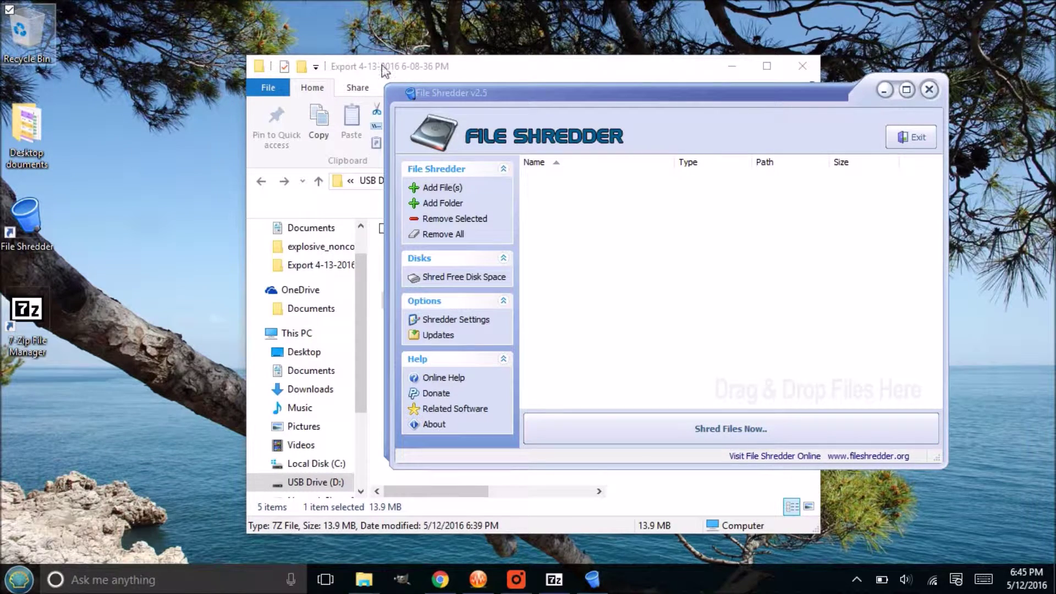
click(769, 82)
drag(771, 87, 487, 71)
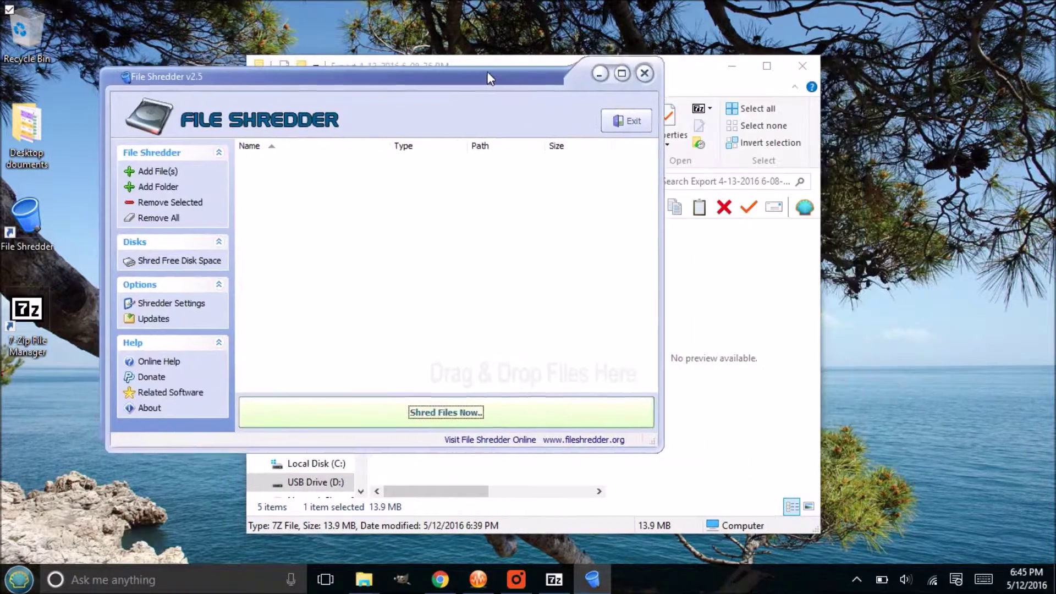
click(645, 74)
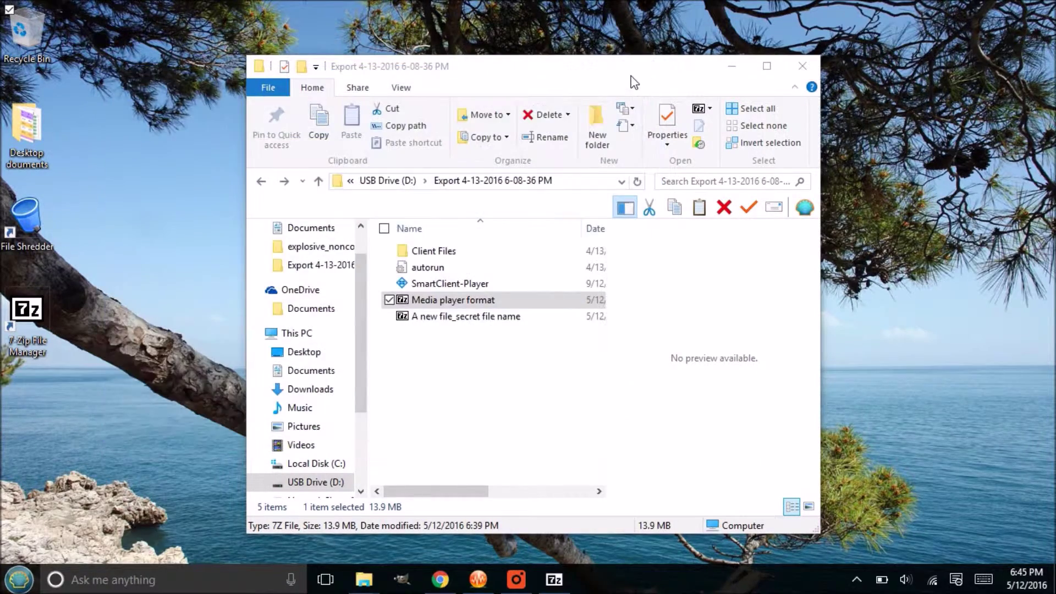
Step: Move the Export folder window up and left, then select and deselect its archive
click(629, 73)
drag(629, 73, 590, 58)
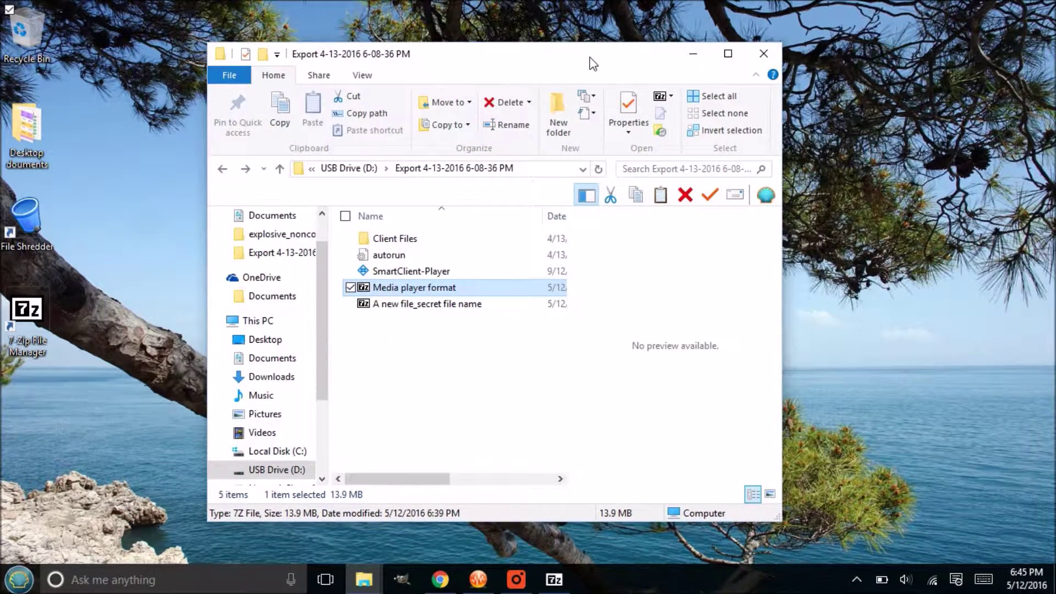
click(406, 305)
click(431, 347)
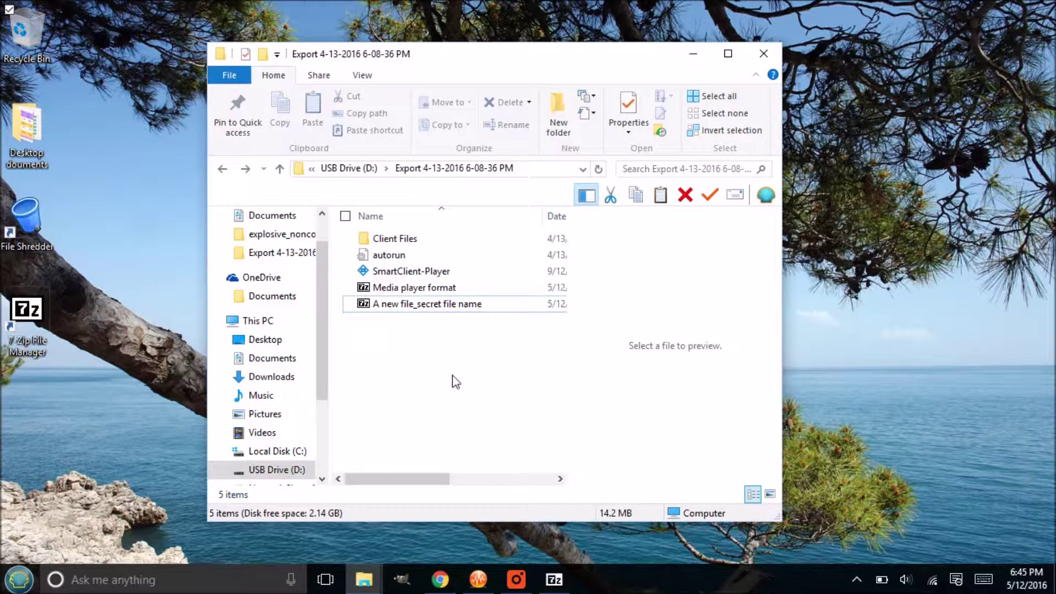
mouse_move(559, 581)
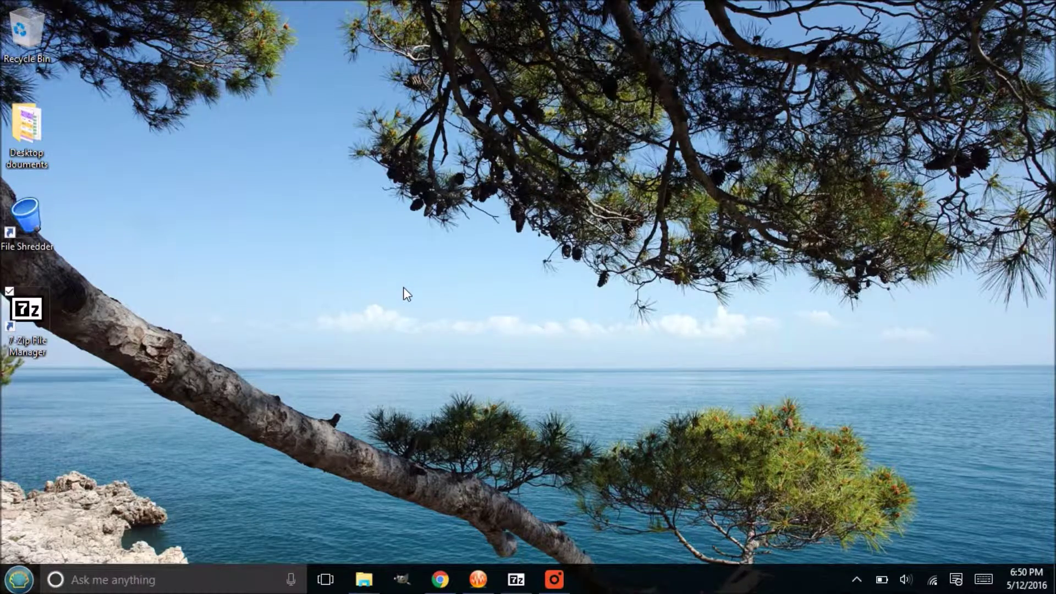
Step: Bring Chrome forward on the WIU Counselor Education tab and expand Current Students in the left menu
click(440, 579)
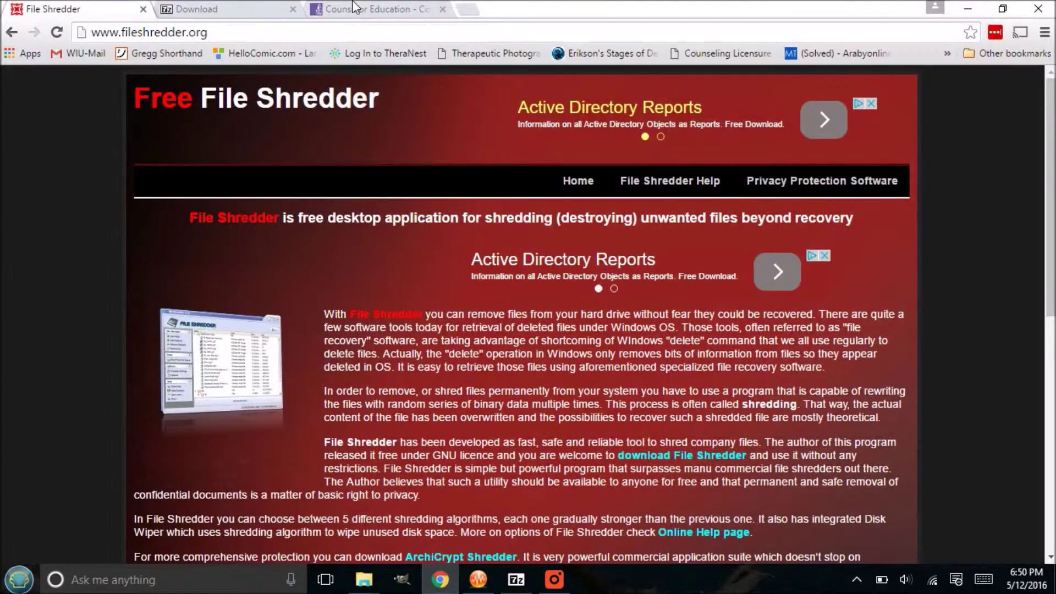
click(374, 9)
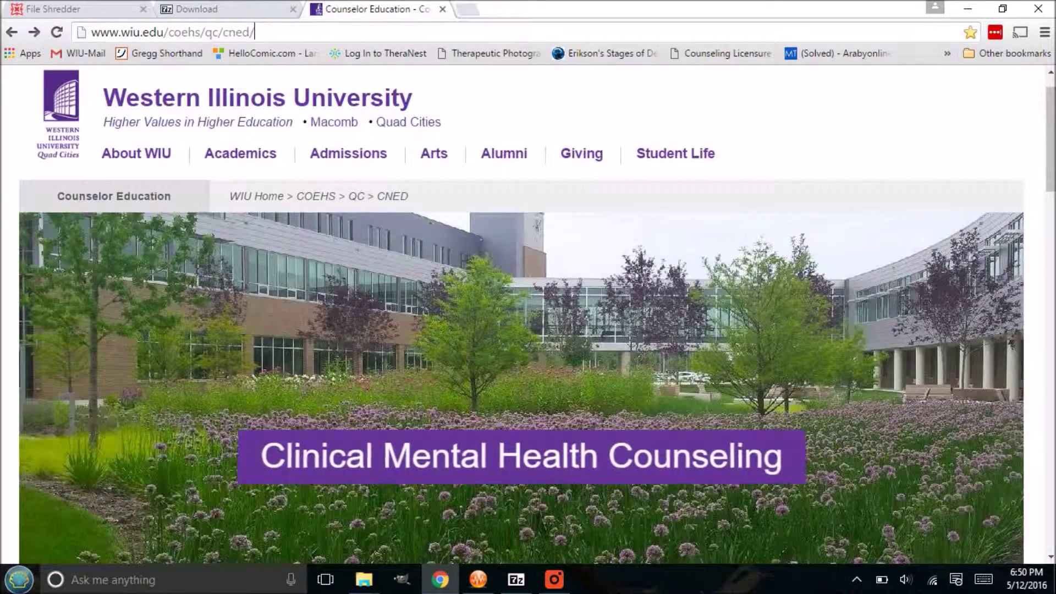
scroll(443, 329, down, 10)
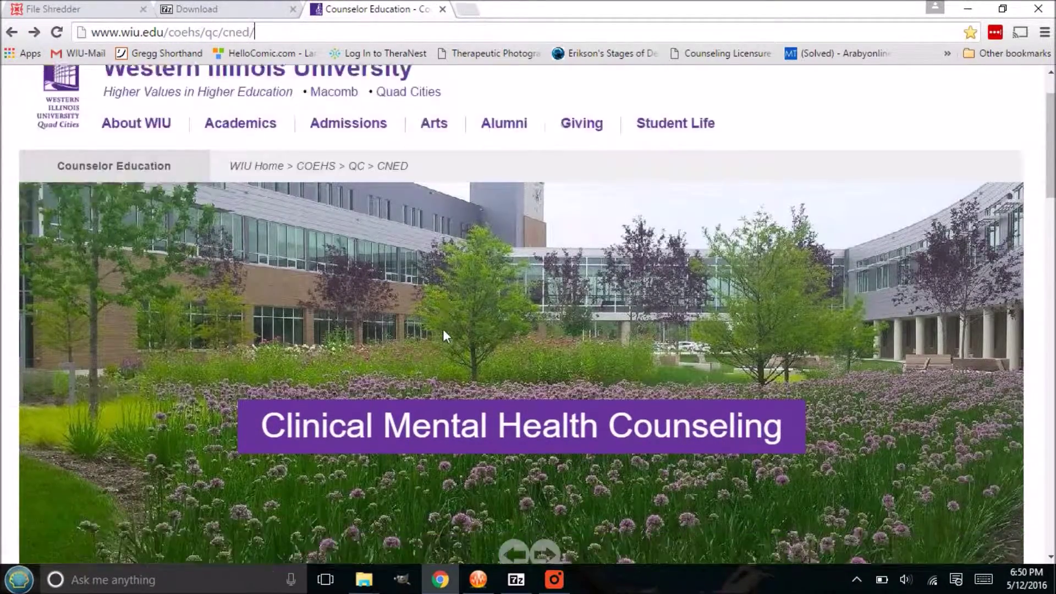
scroll(444, 329, up, 5)
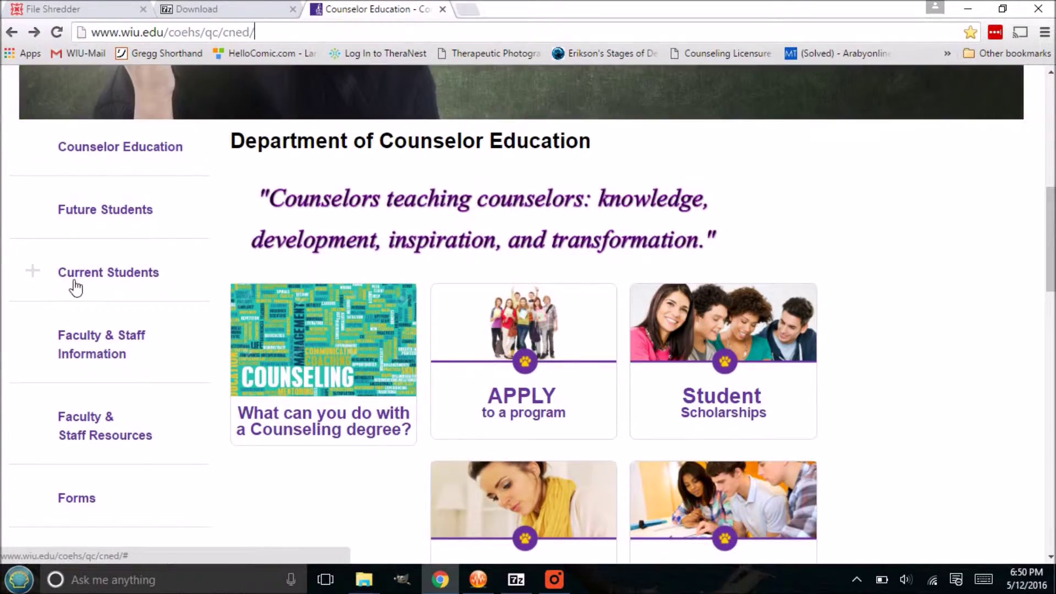
click(76, 285)
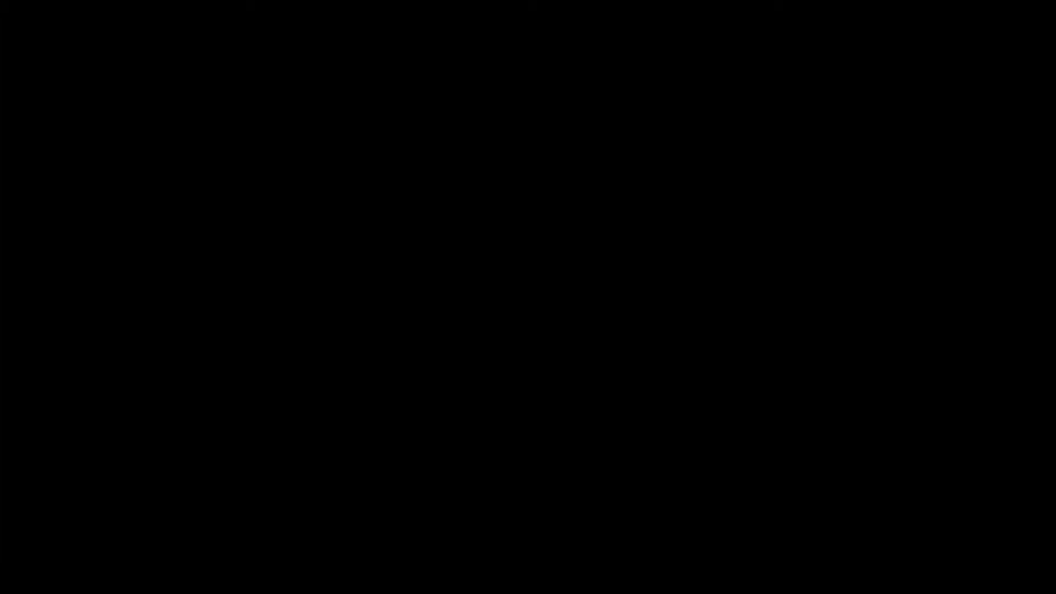